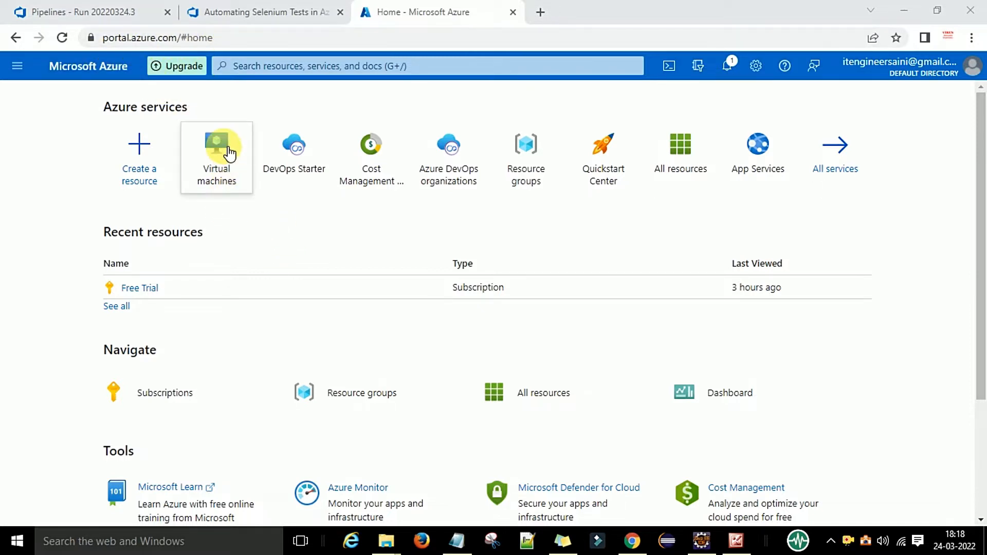
Open the Virtual machines page from the Azure services tiles on the home page
mouse_move(228, 157)
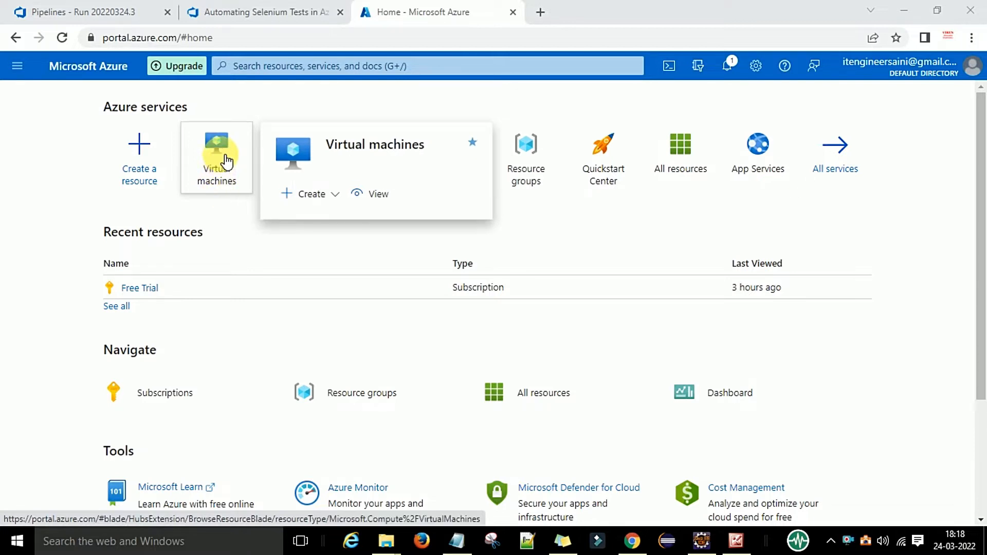
click(221, 158)
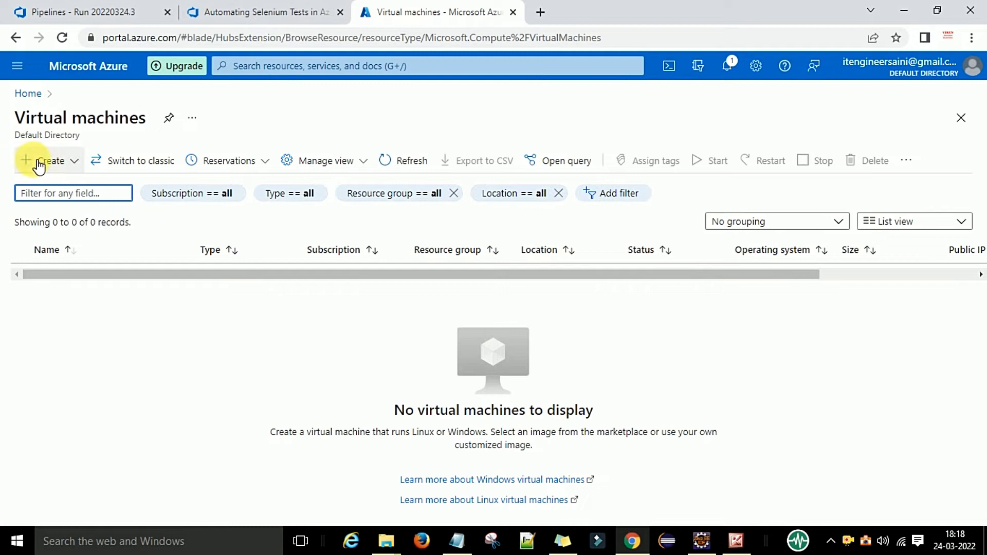
Start creating a new standard Azure virtual machine
click(39, 164)
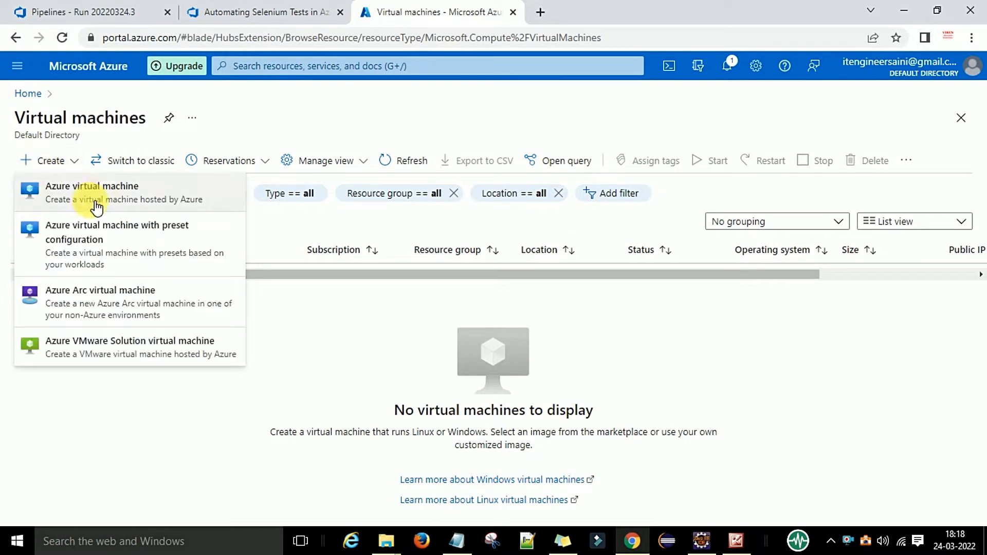
click(161, 201)
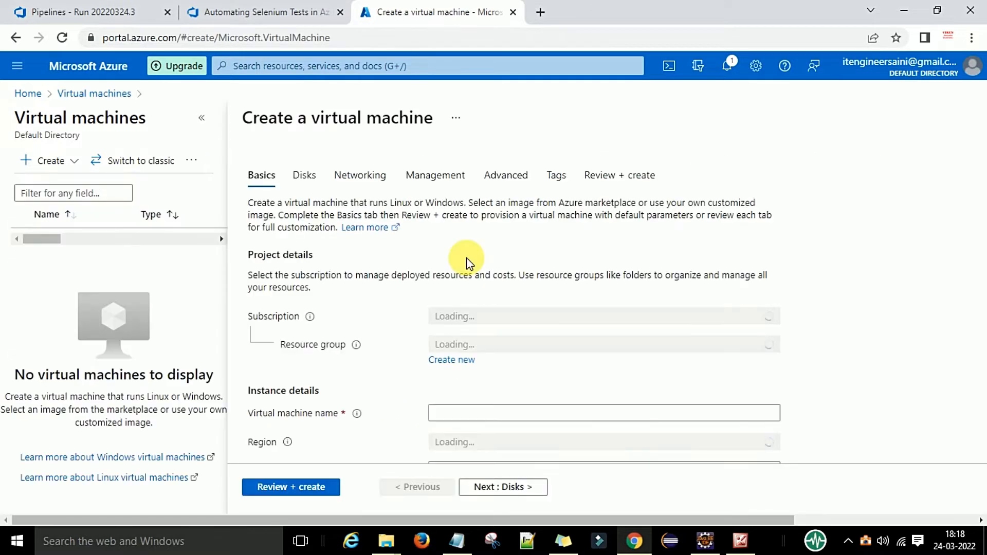
scroll(447, 251, down, 1)
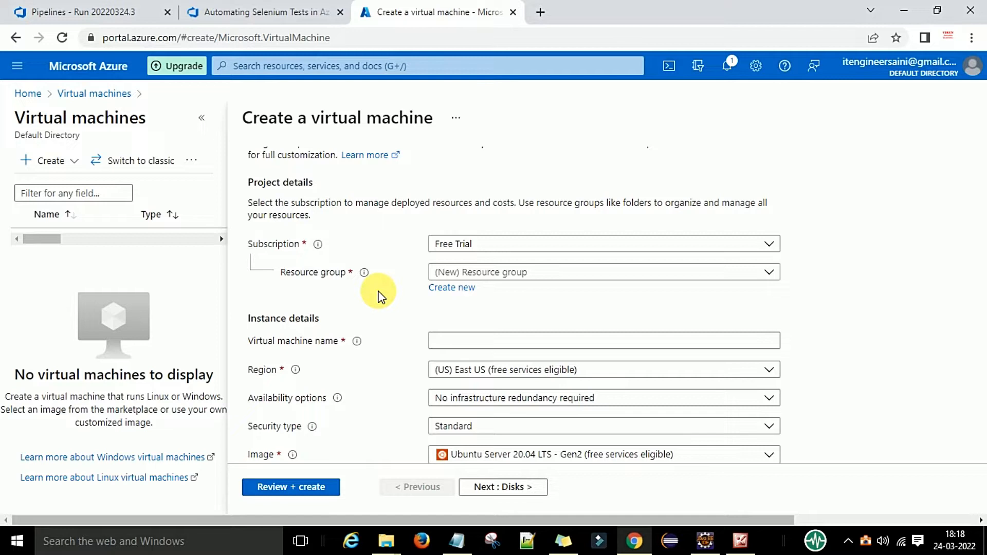
Create a new resource group named RG01 for the VM
click(511, 275)
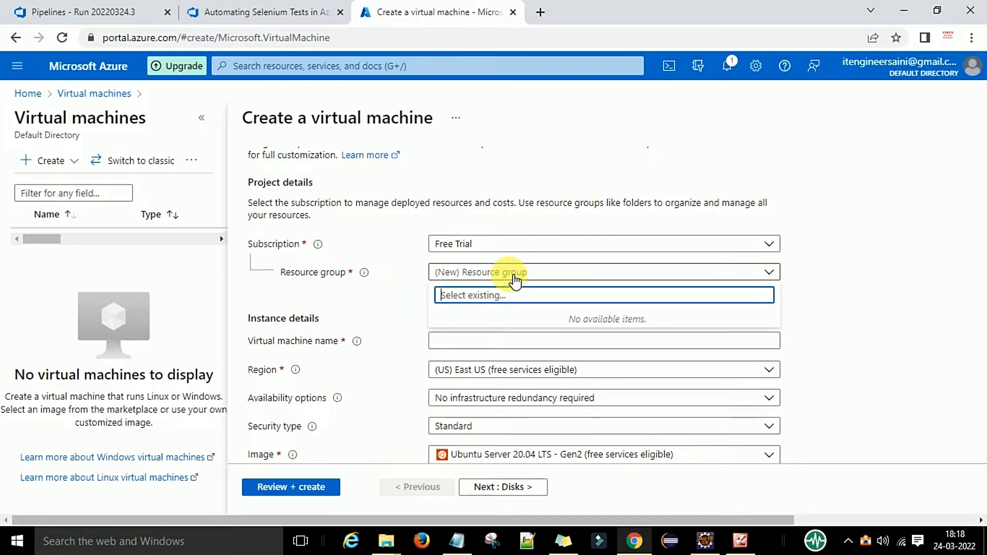
click(513, 278)
click(460, 290)
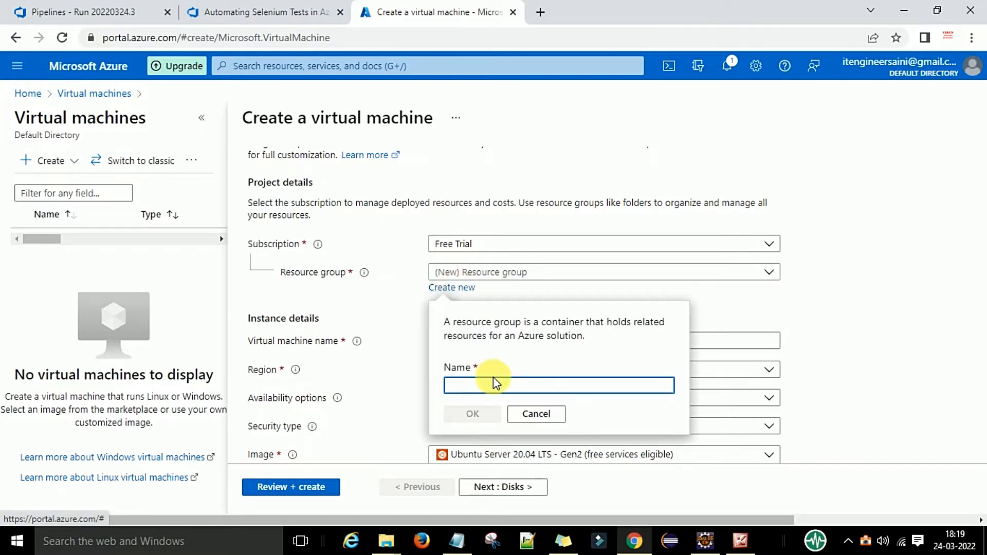
text(RG01)
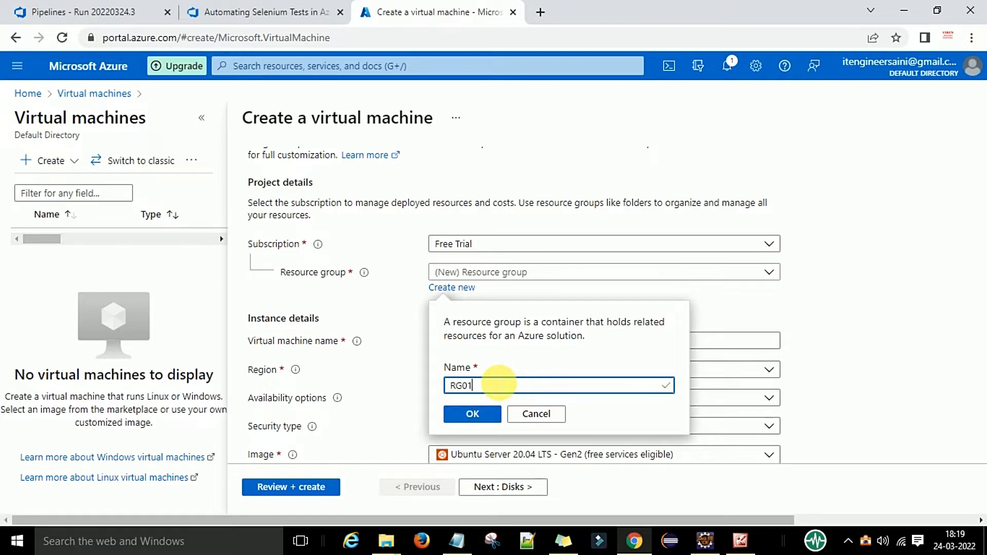
click(478, 412)
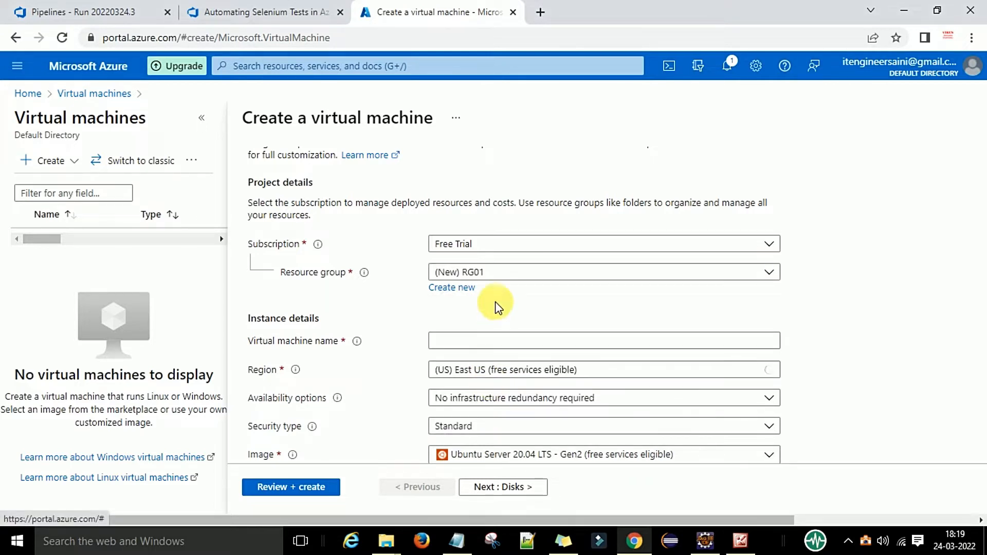
scroll(496, 307, down, 2)
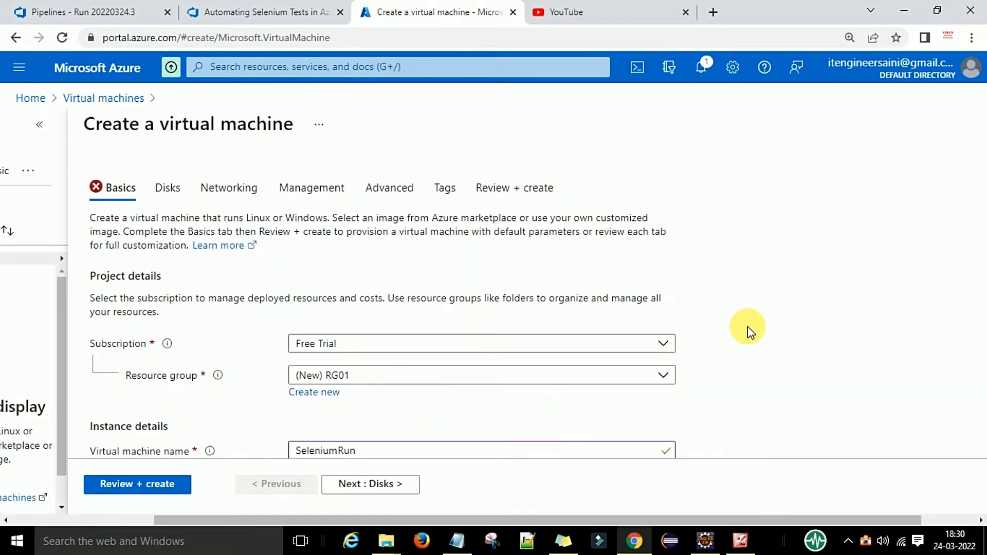
scroll(748, 326, down, 2)
Keep Availability zone as the VM's availability option
scroll(668, 311, up, 2)
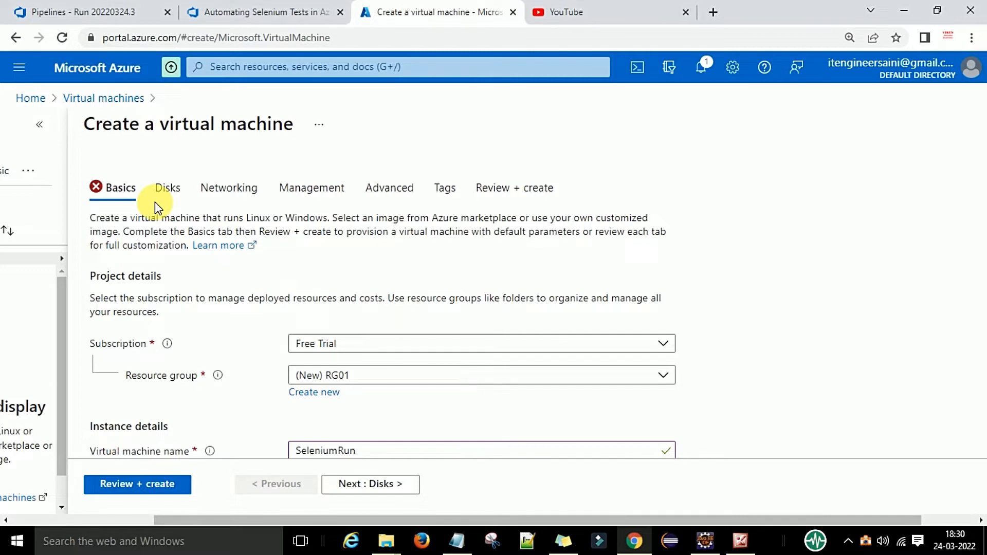
scroll(380, 306, down, 3)
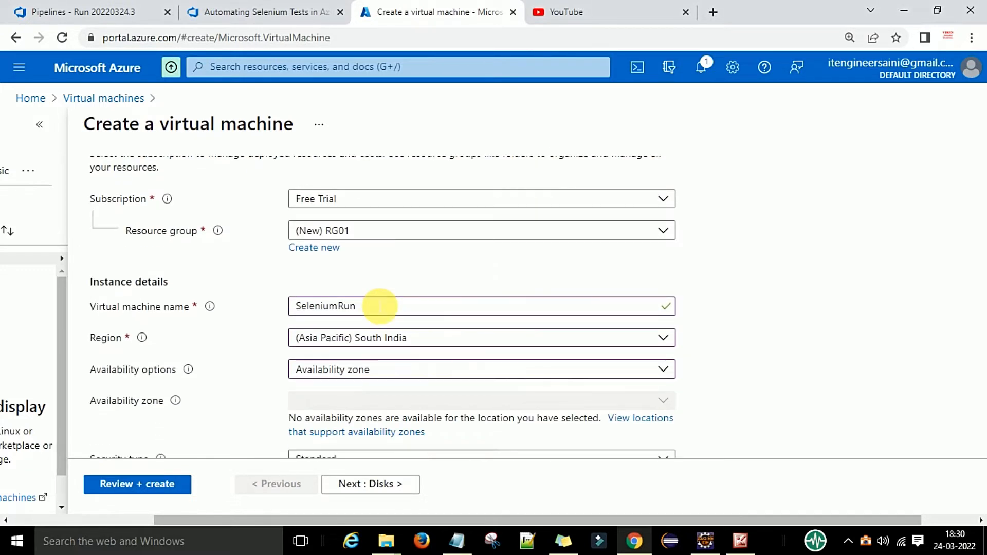
scroll(370, 260, down, 1)
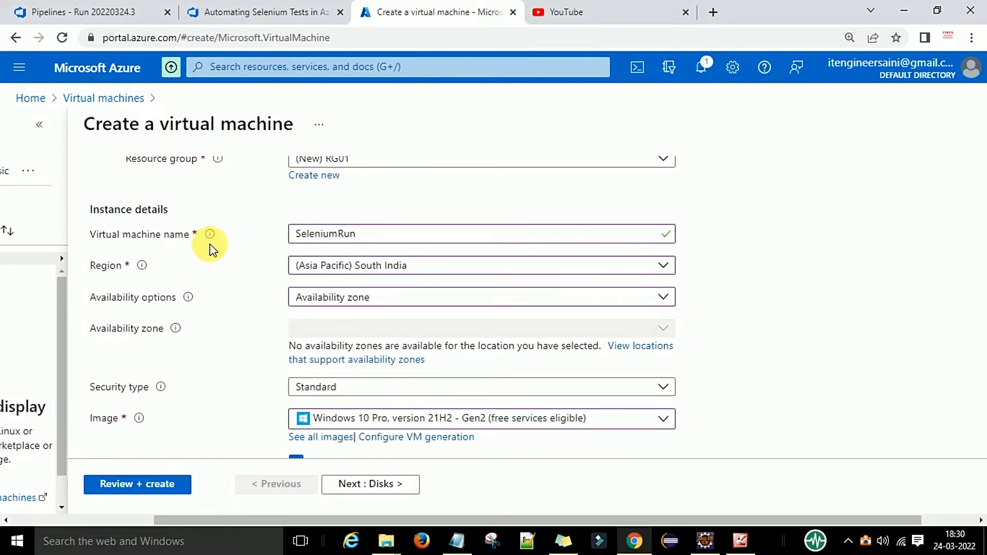
click(326, 234)
scroll(235, 278, down, 1)
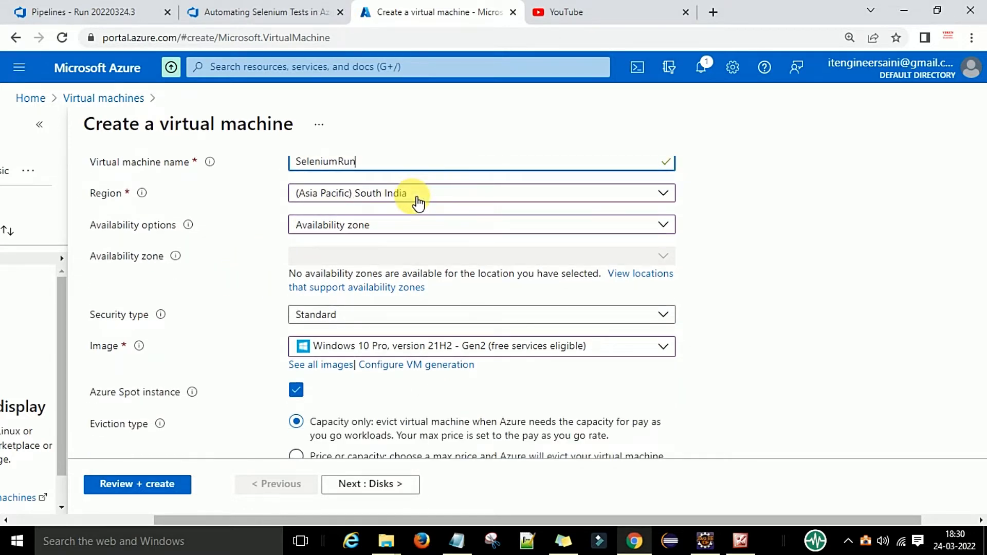
click(374, 237)
click(374, 231)
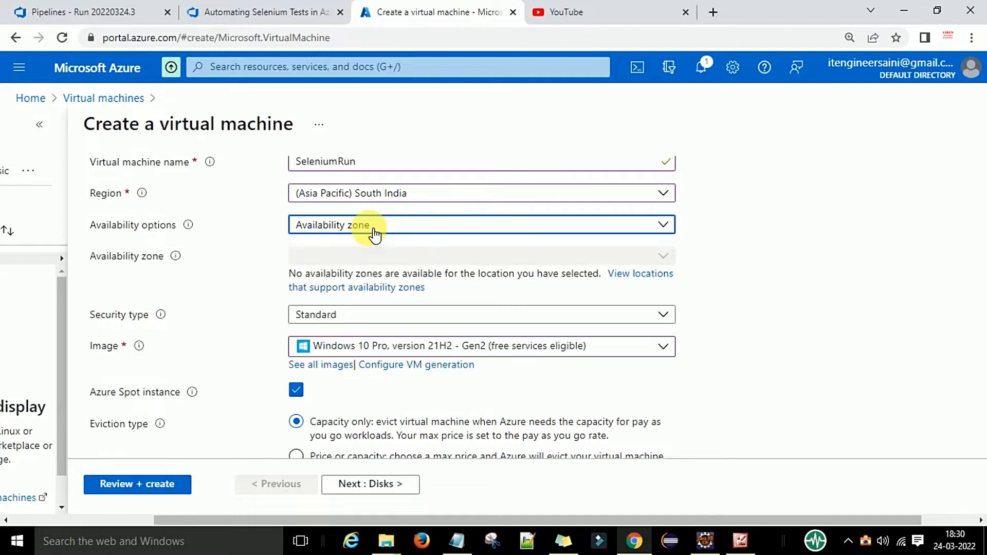
Set the Spot eviction policy to Delete
scroll(260, 259, down, 1)
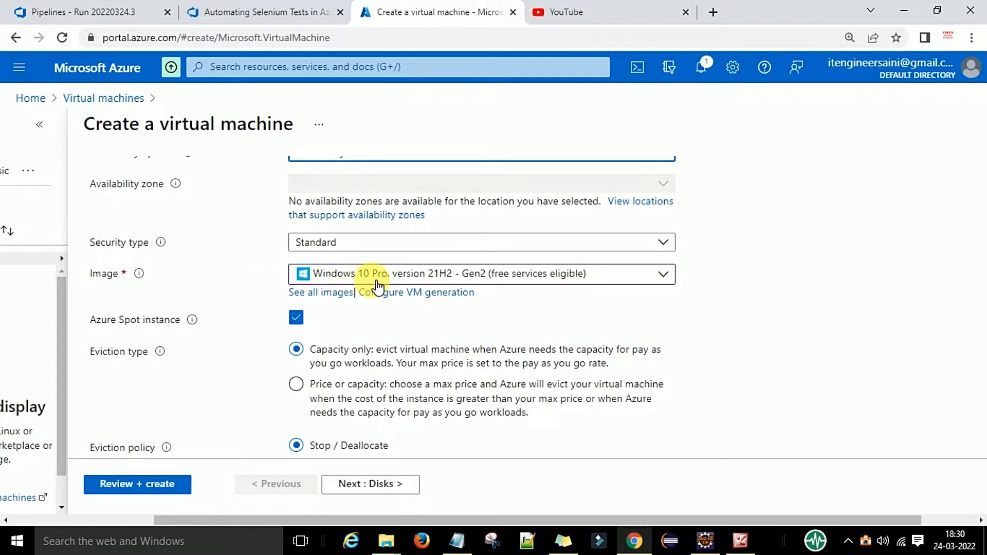
scroll(257, 272, down, 1)
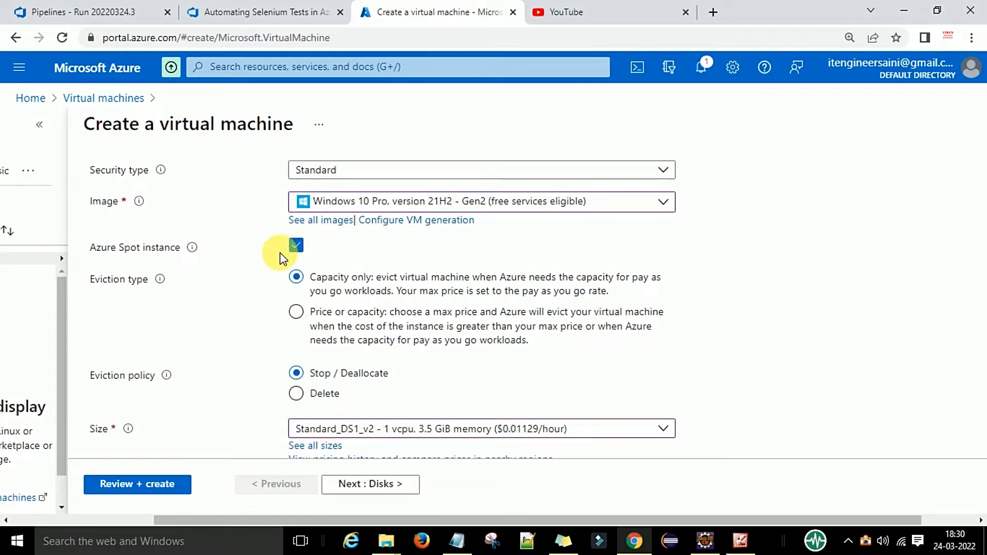
scroll(264, 297, down, 2)
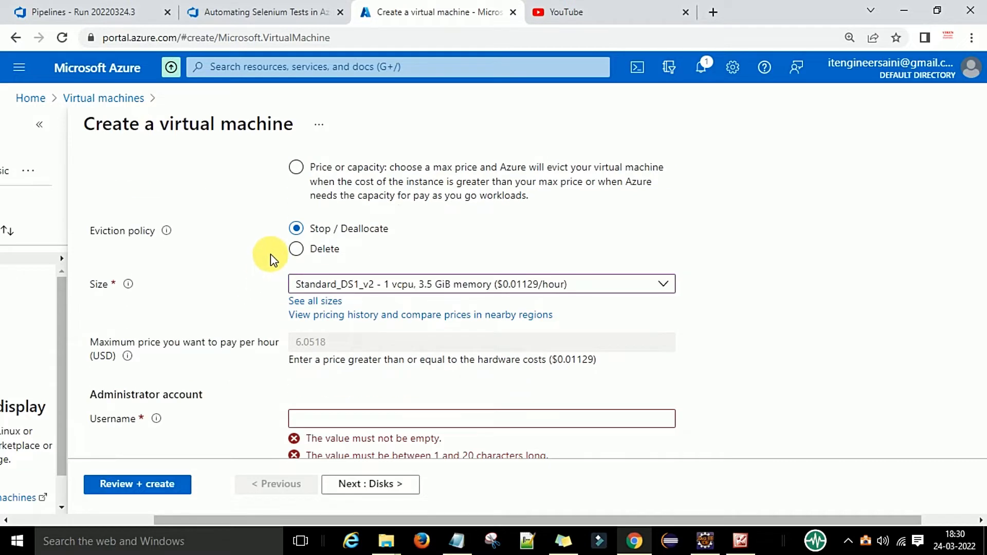
scroll(271, 254, down, 1)
scroll(294, 256, up, 1)
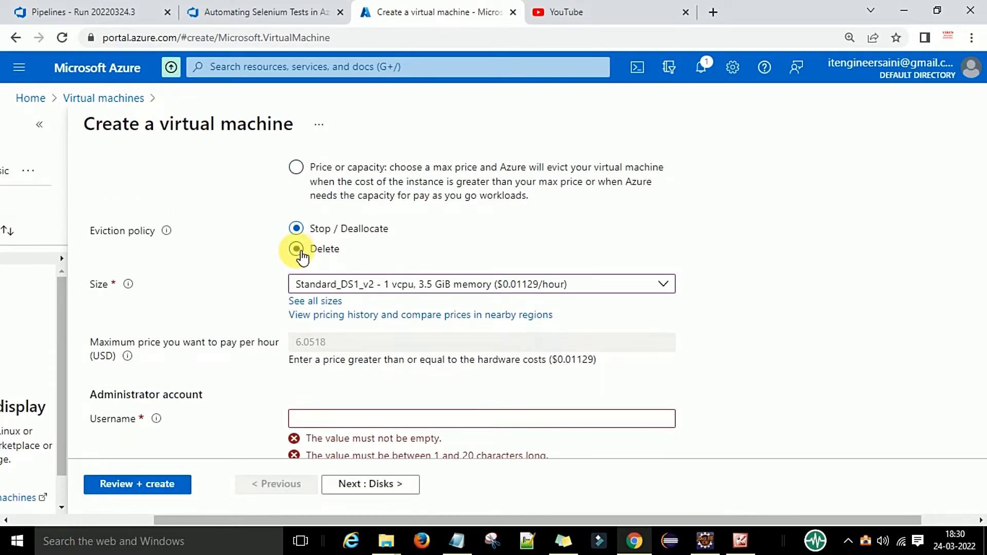
click(299, 253)
scroll(226, 252, down, 1)
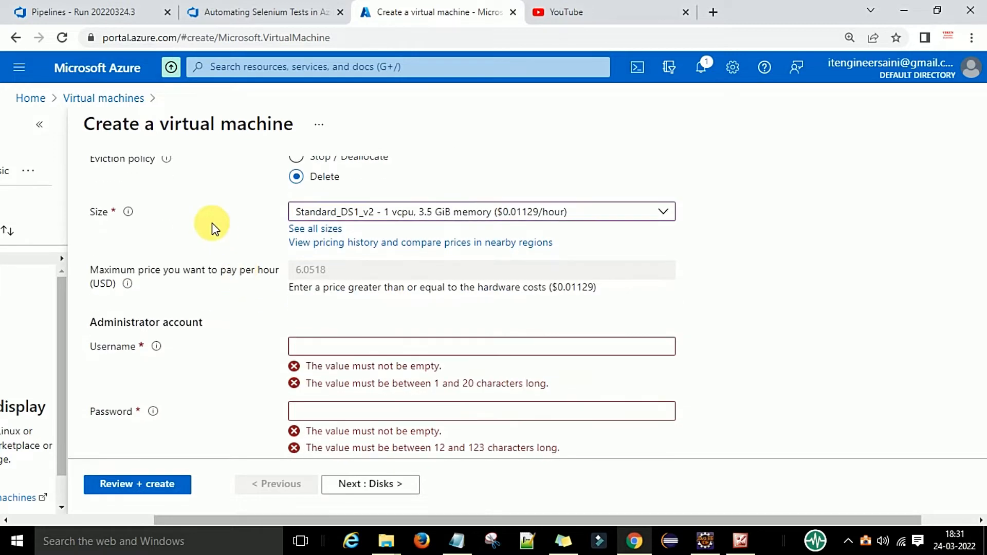
scroll(215, 236, up, 1)
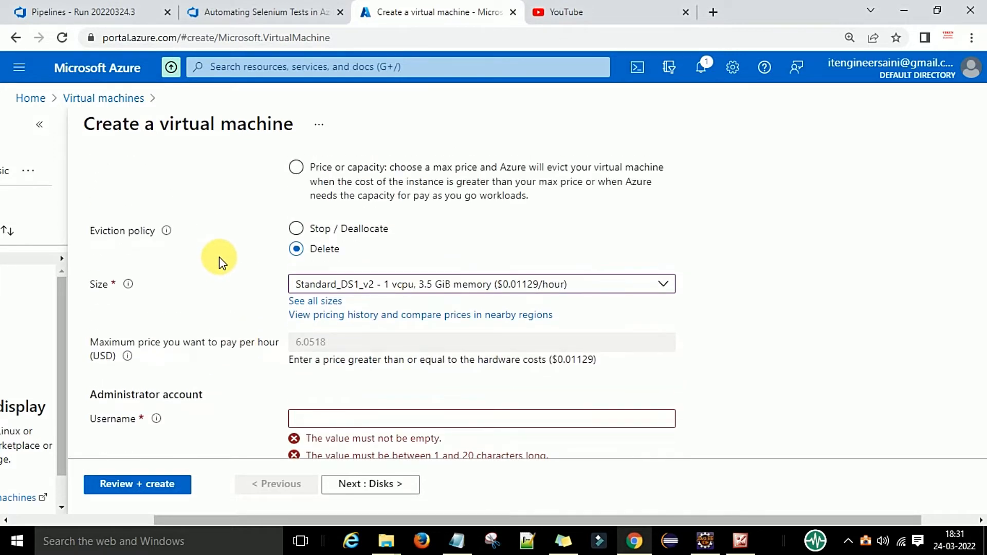
scroll(273, 264, down, 1)
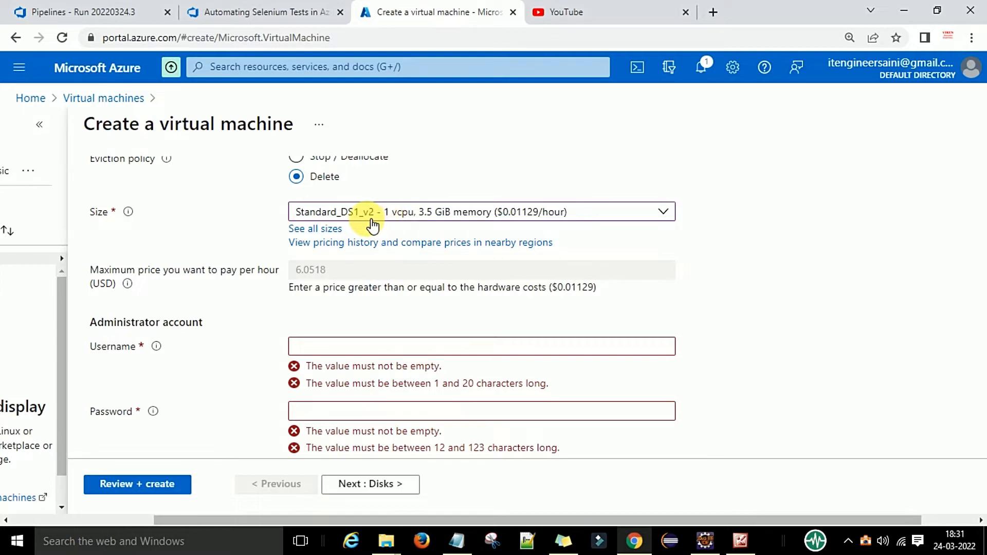
scroll(239, 256, down, 1)
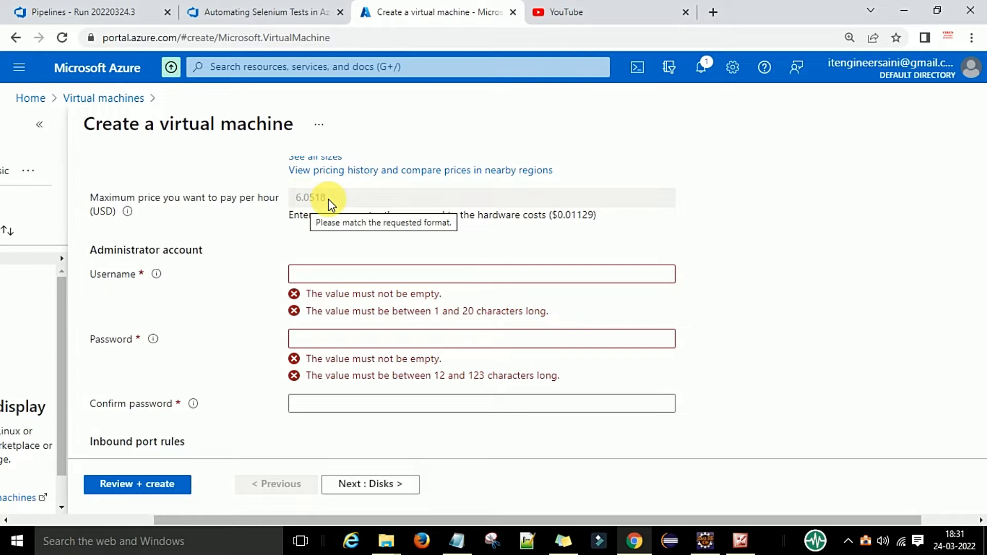
scroll(487, 232, up, 1)
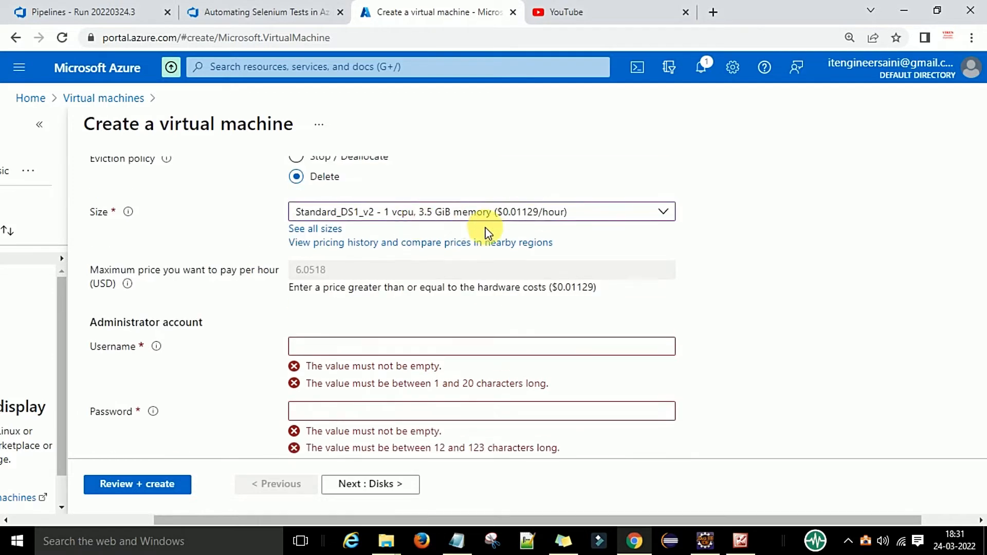
scroll(355, 267, down, 1)
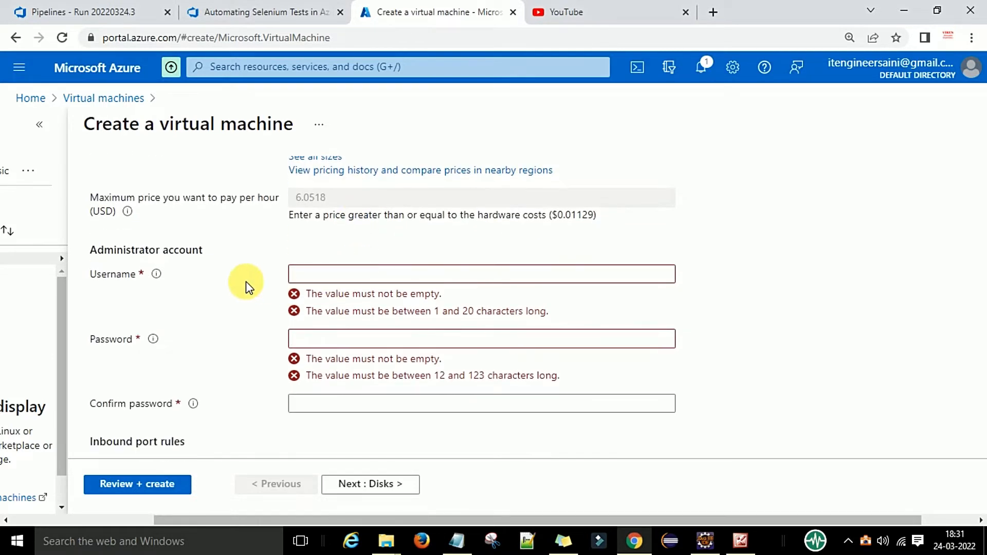
Enter the administrator username and a first password
click(319, 278)
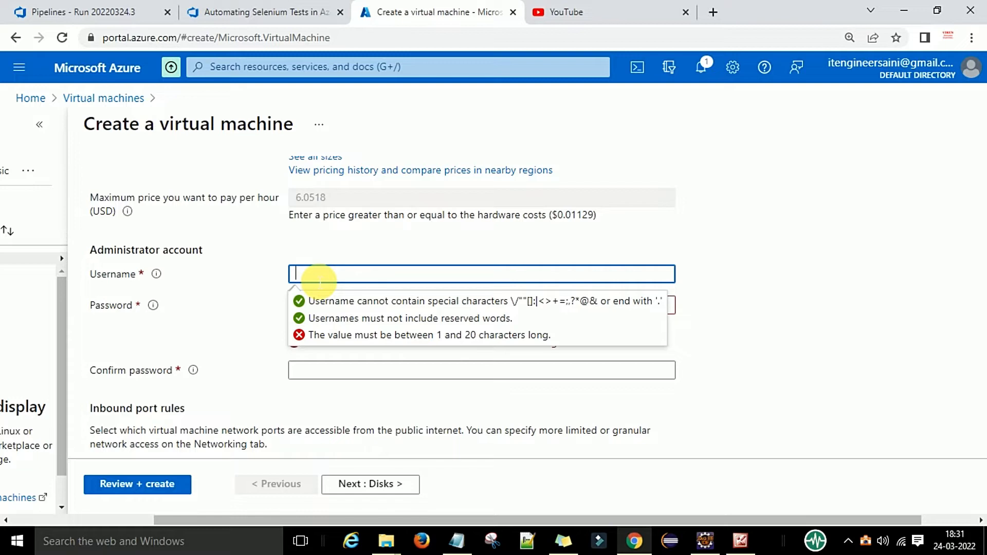
text(Loginadminvm)
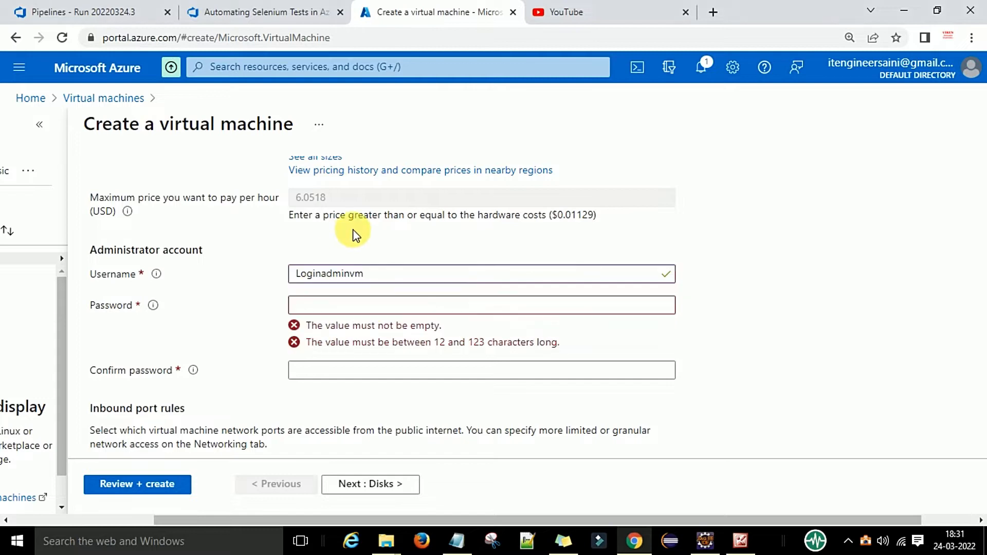
click(355, 307)
text(••••)
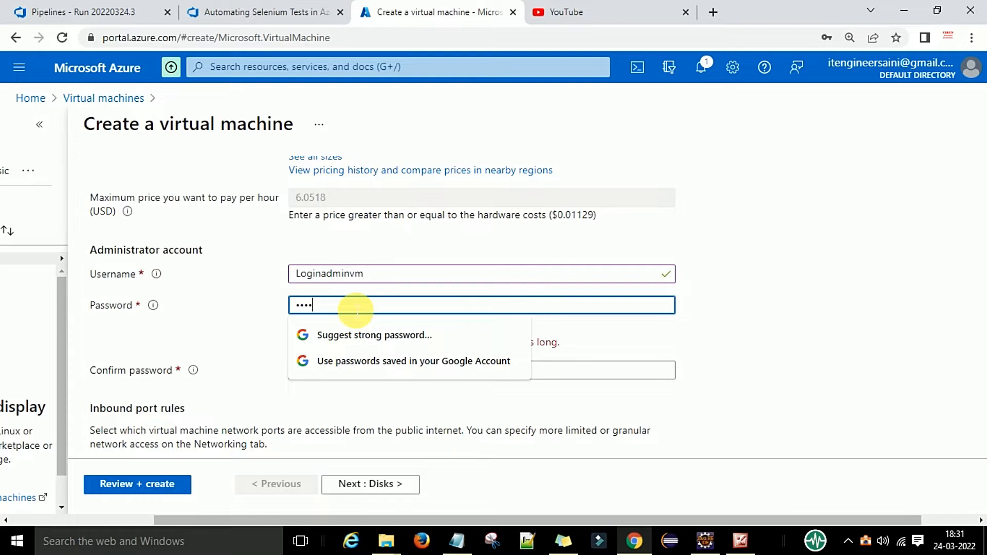
text(•••••)
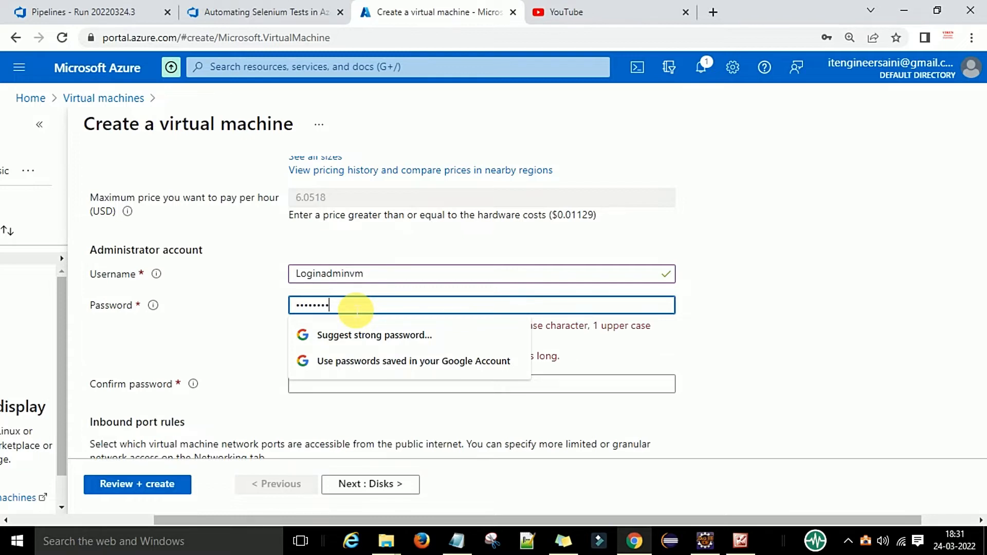
click(702, 301)
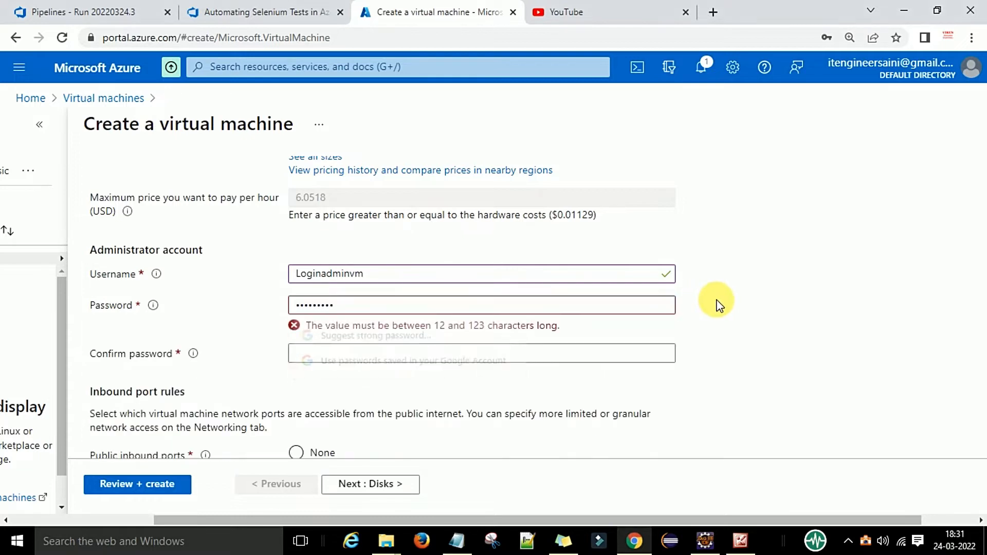
scroll(717, 304, down, 1)
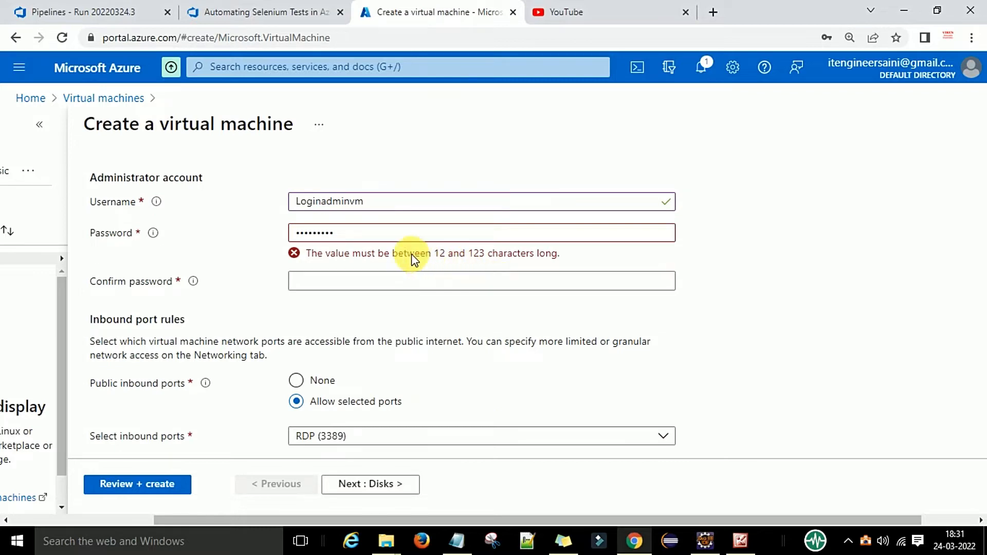
Replace the password with a 12+ character one and enter the matching confirmation
click(368, 238)
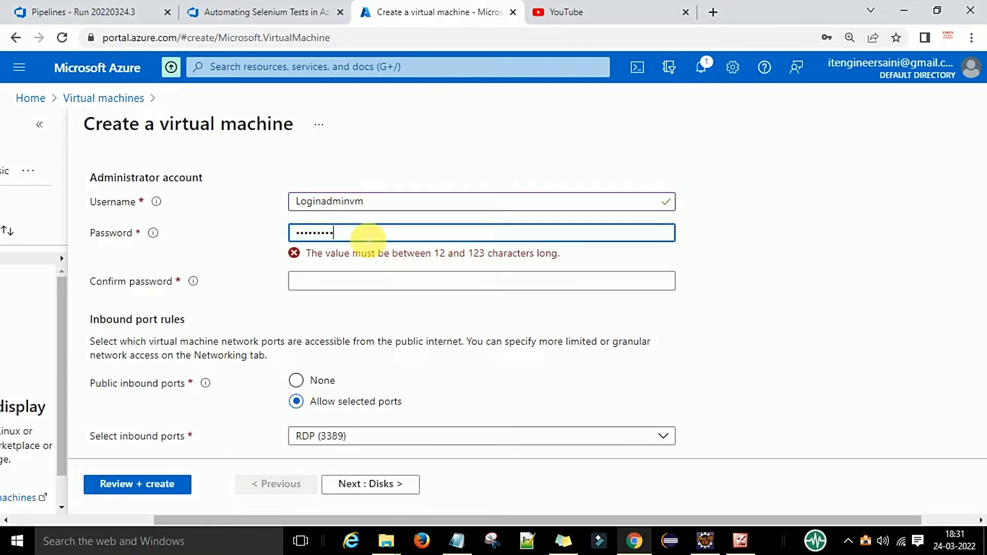
key(ctrl+a)
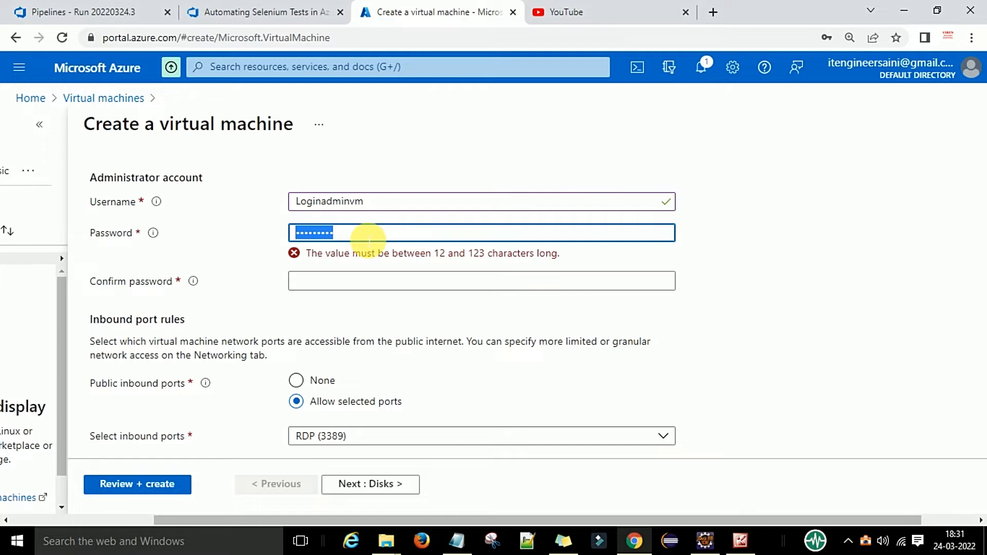
text(Passwor)
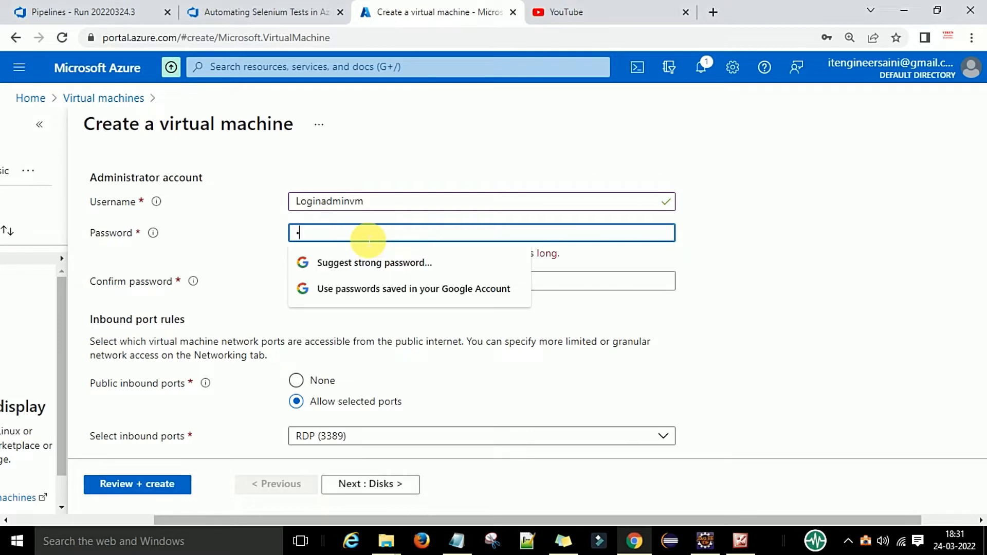
text(d@1234)
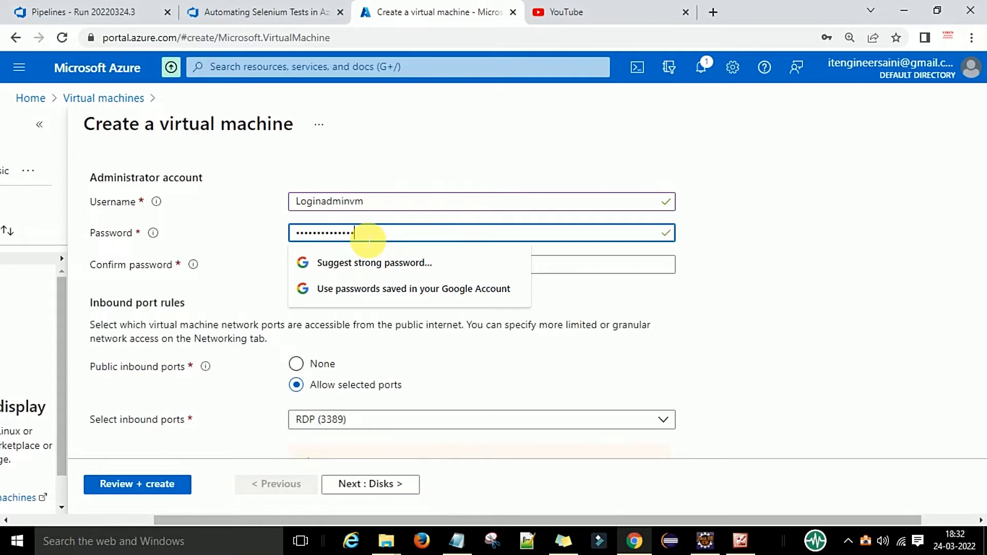
click(754, 286)
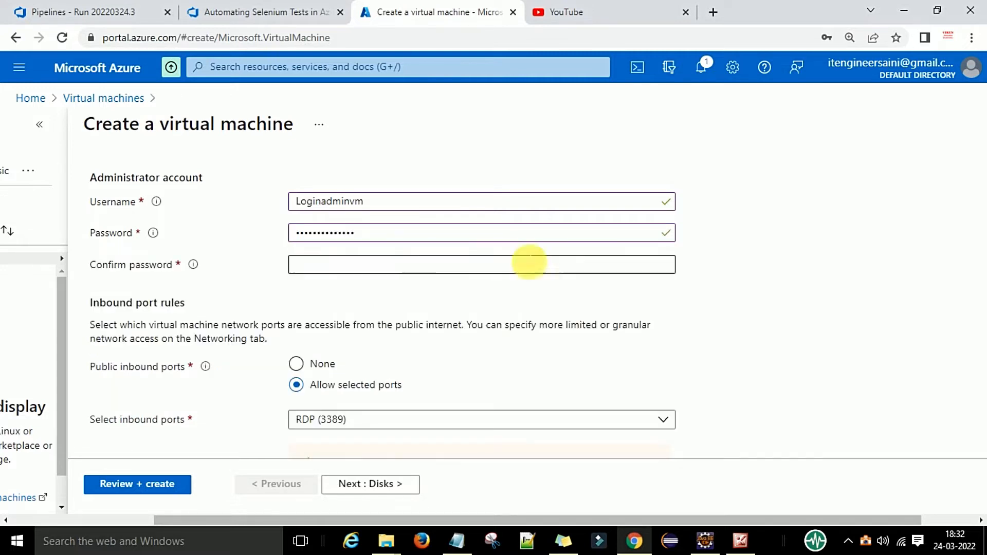
click(400, 267)
text(Pass)
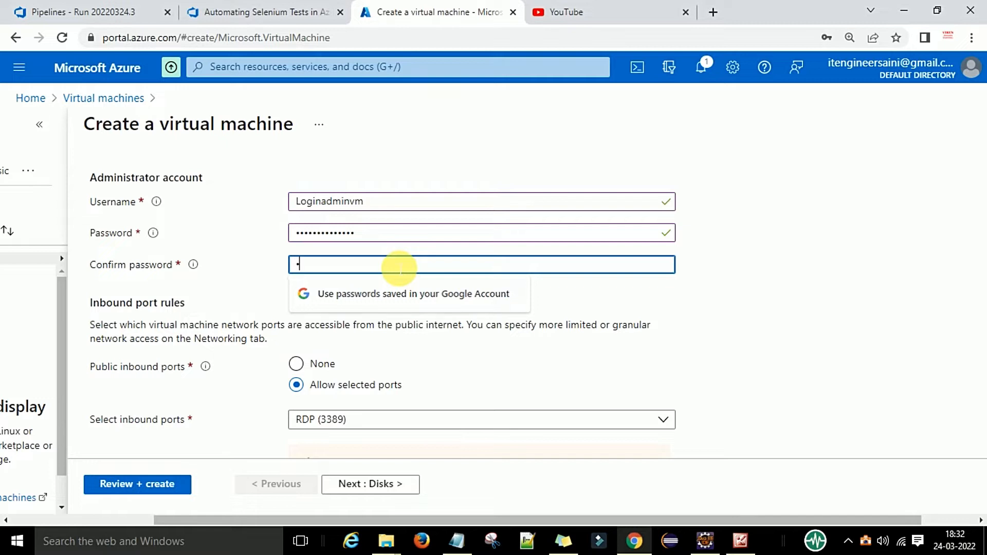
text(word@1)
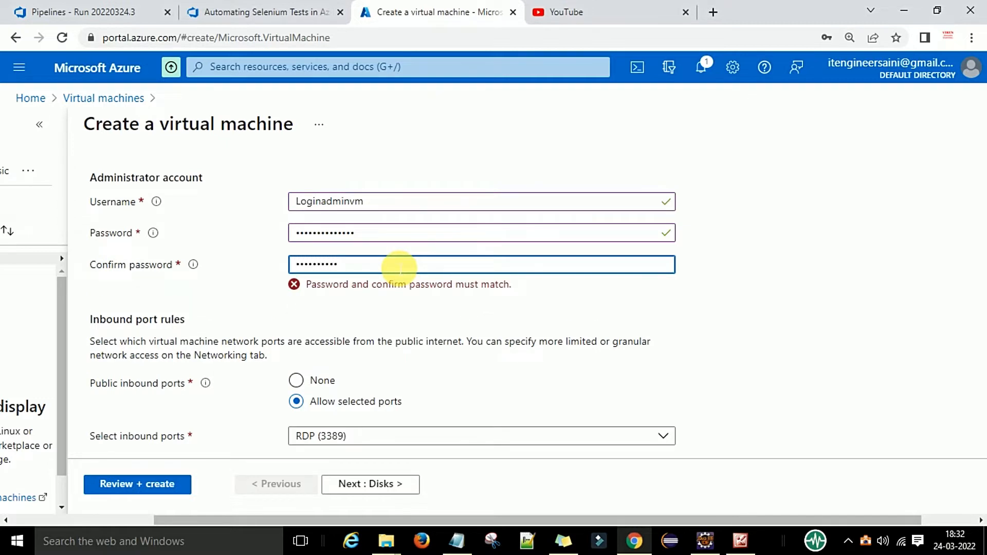
text(234)
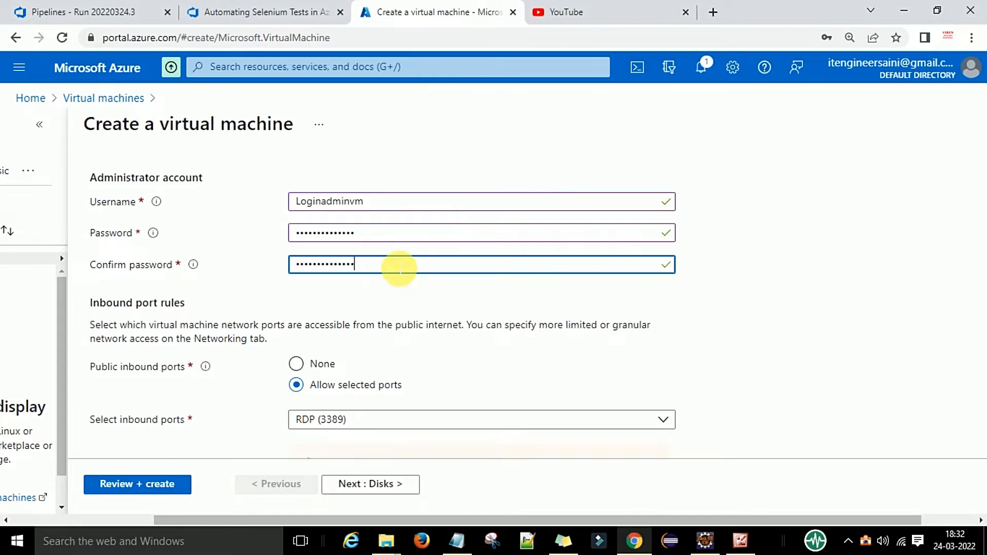
click(432, 299)
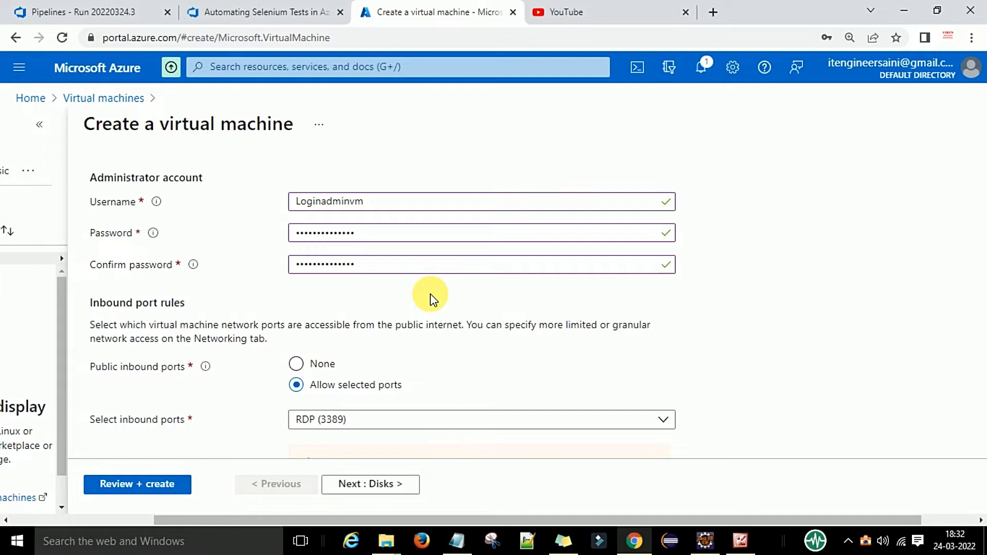
Scroll to the inbound port rules and look over the Select inbound ports list
scroll(431, 299, down, 1)
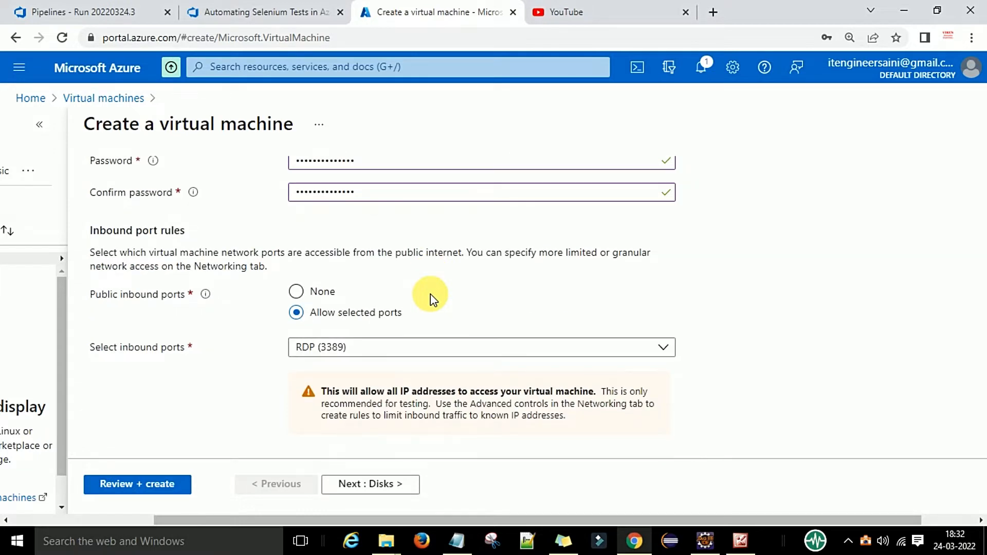
scroll(245, 335, down, 1)
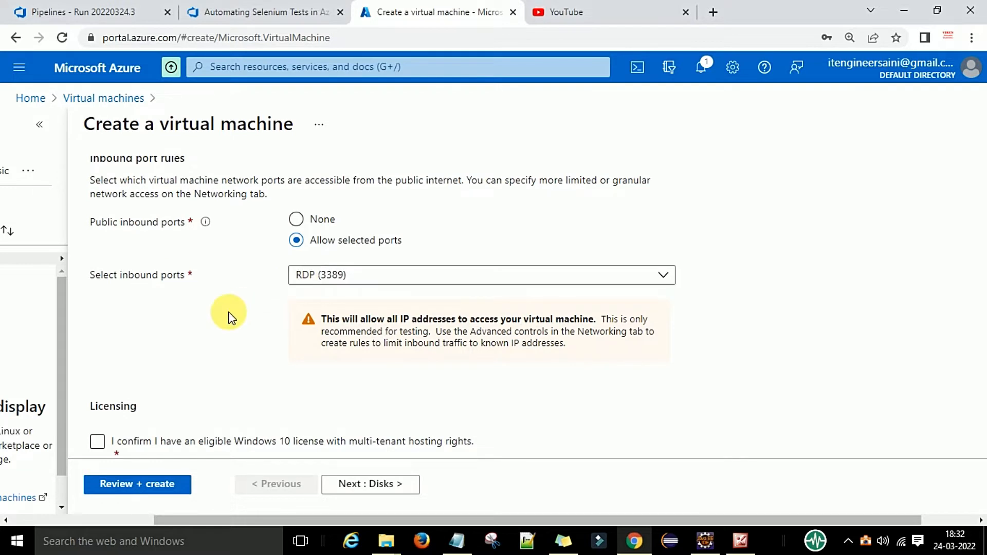
scroll(229, 317, down, 1)
click(333, 206)
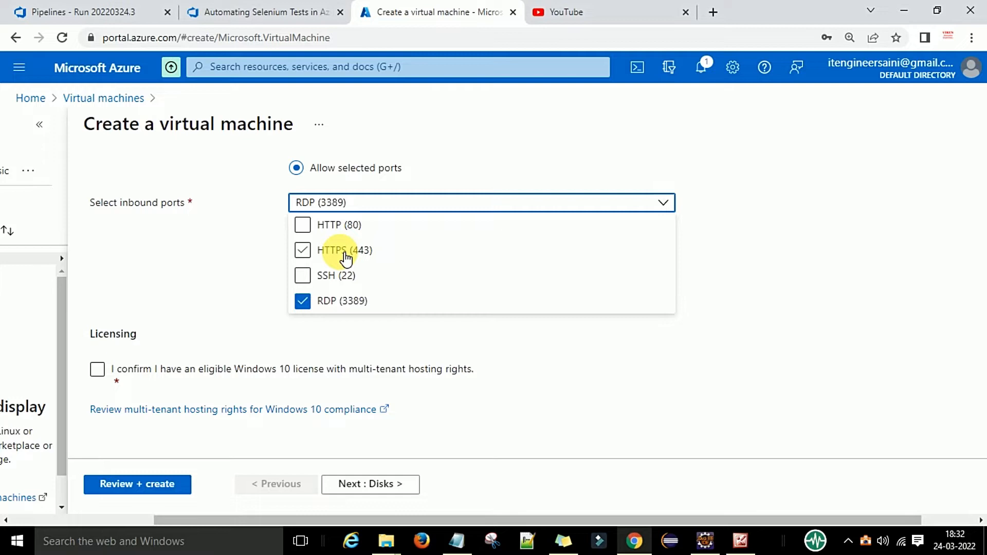
click(262, 239)
scroll(264, 280, up, 1)
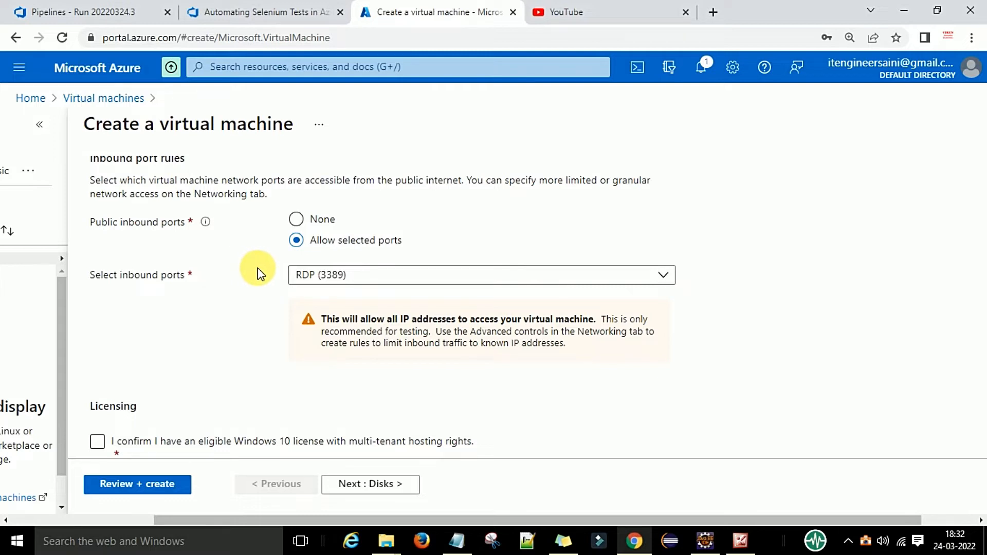
Allow HTTP (80) and HTTPS (443) besides RDP, and confirm the Windows 10 licence
click(305, 274)
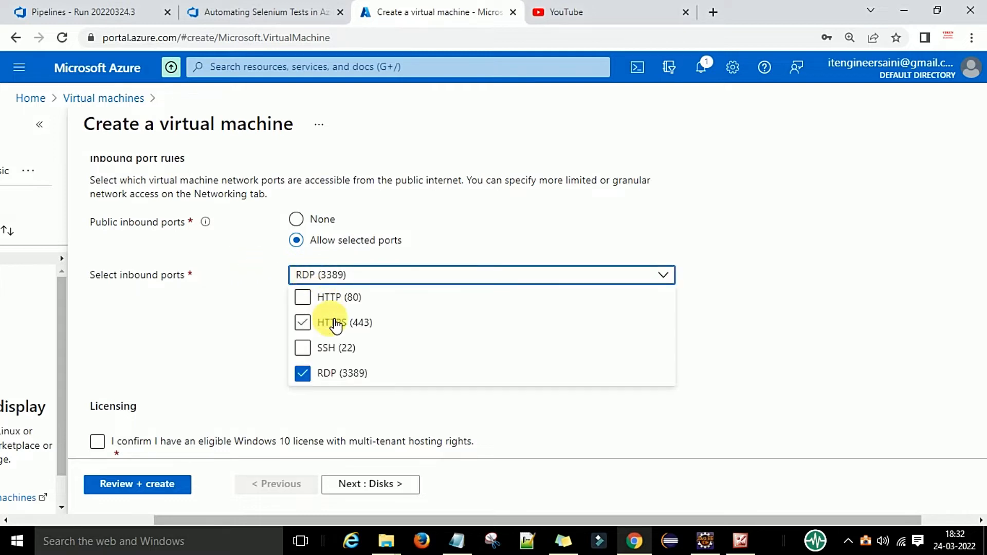
click(303, 322)
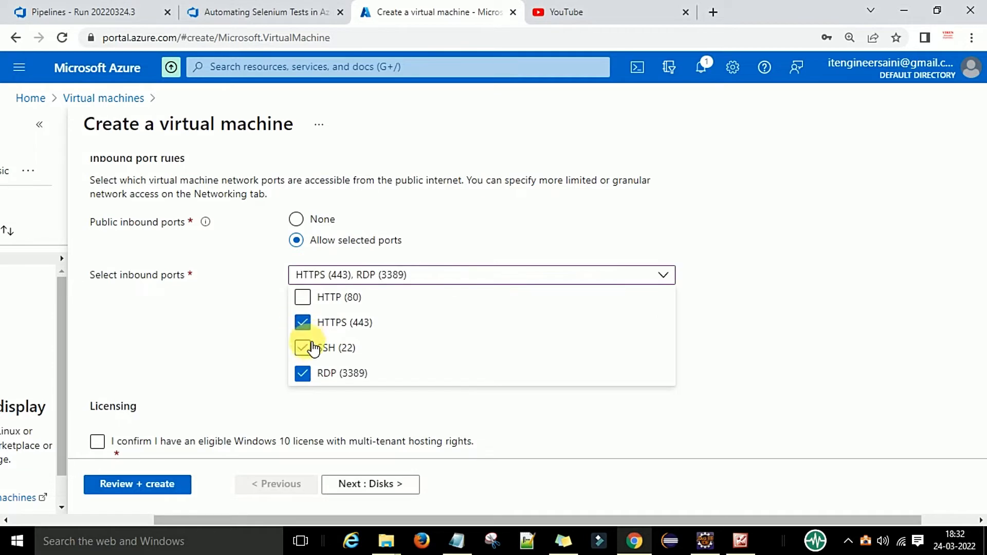
click(303, 297)
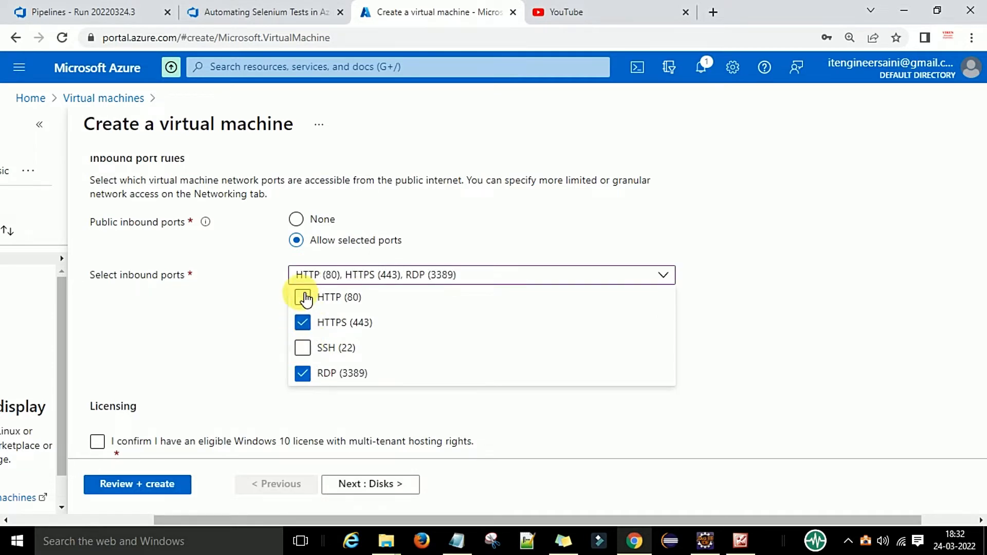
click(243, 313)
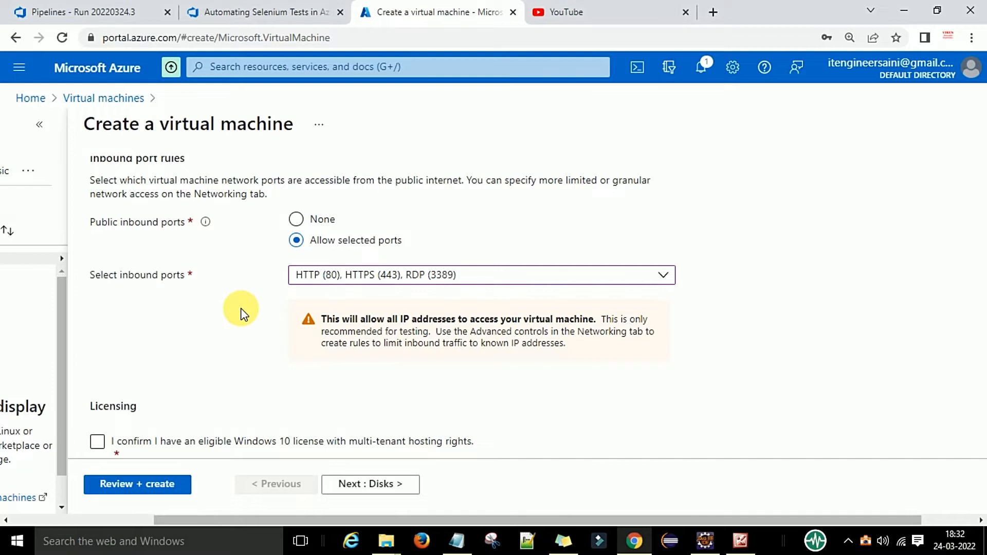
scroll(243, 313, down, 2)
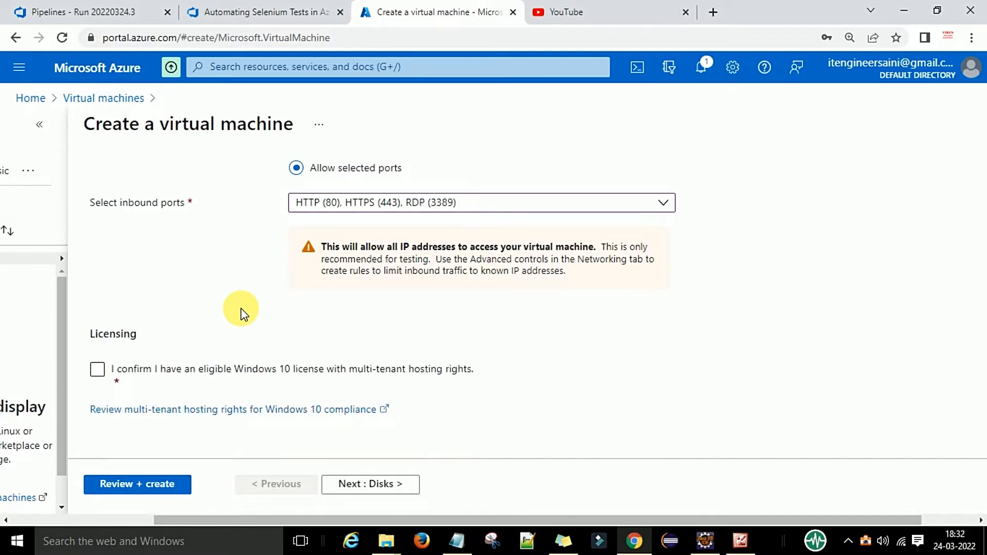
click(97, 369)
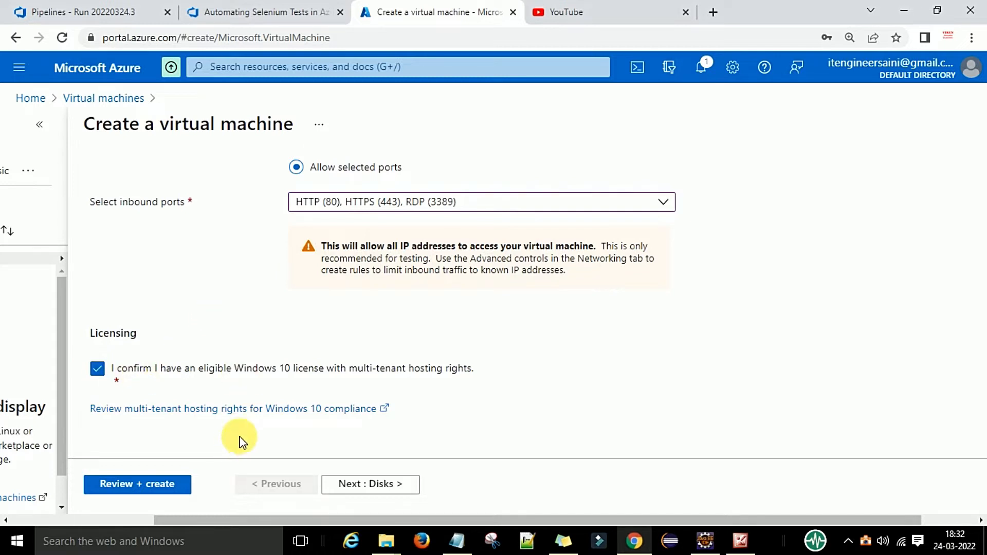
Start Review + create, saving the admin credentials in Chrome and closing the YouTube tab
click(159, 486)
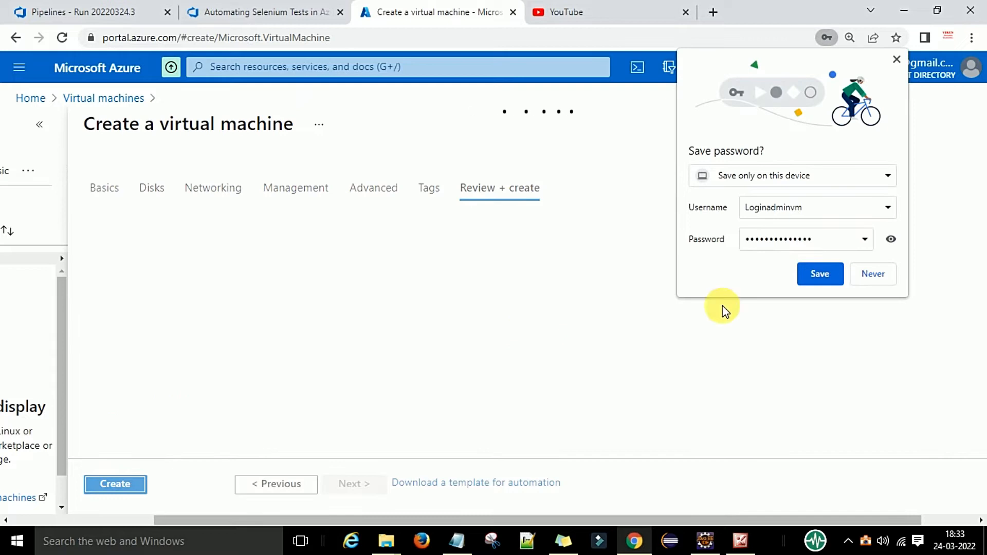
click(836, 282)
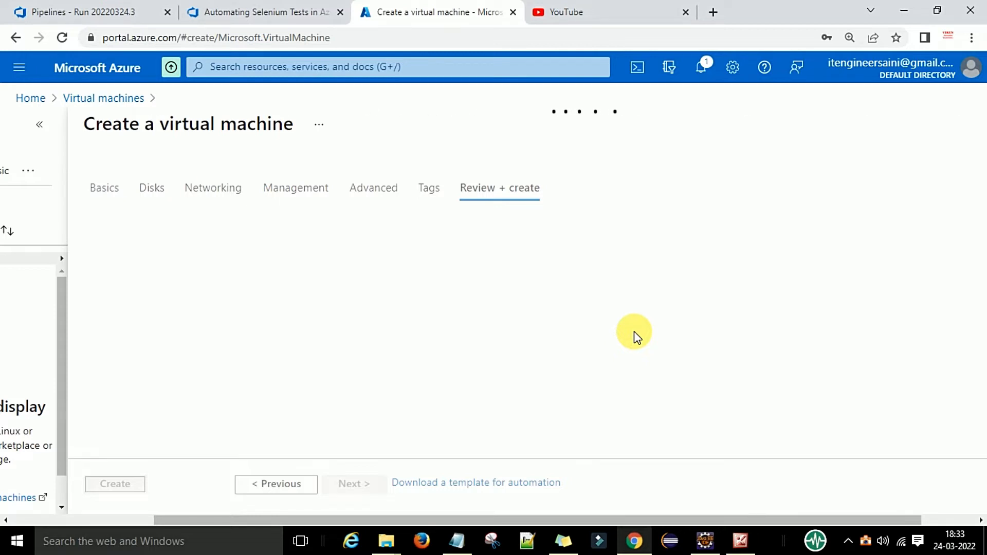
click(686, 13)
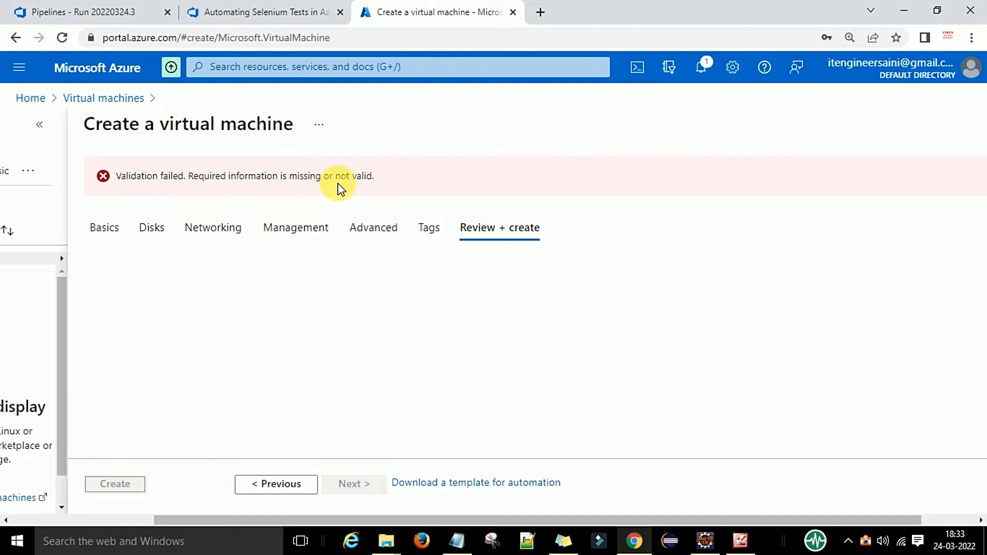
click(263, 183)
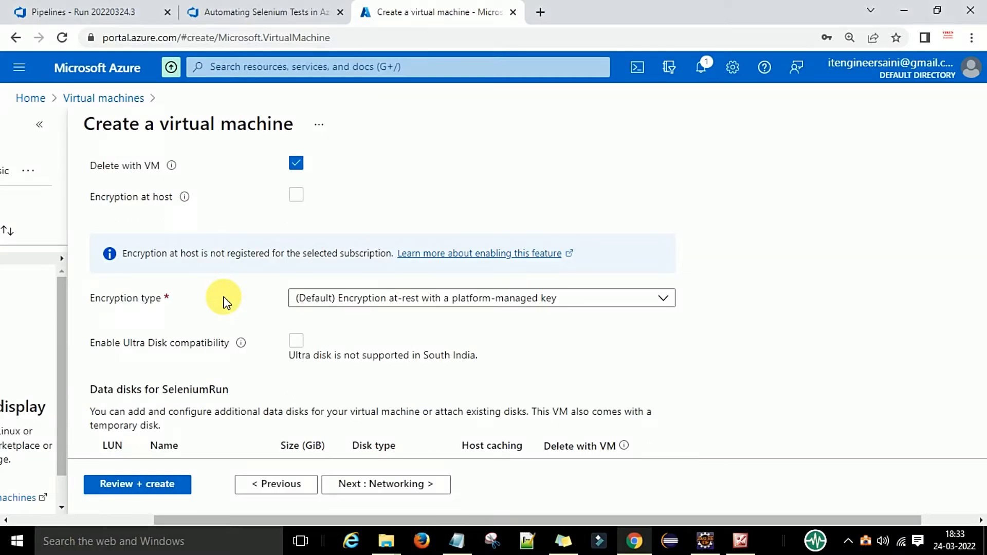
Back on Basics, remove HTTP (80) and HTTPS (443) so only RDP remains open
scroll(220, 298, up, 3)
click(106, 187)
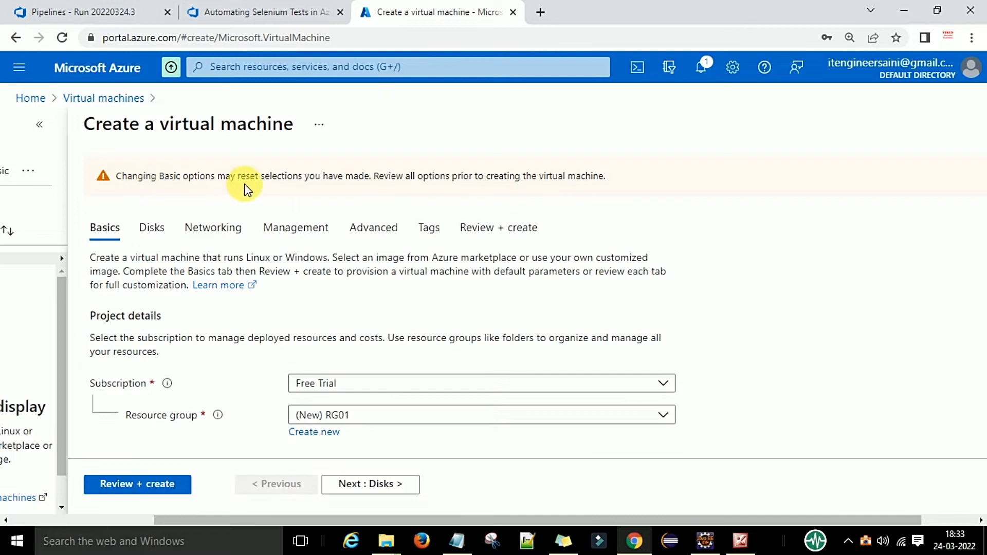
scroll(250, 314, down, 10)
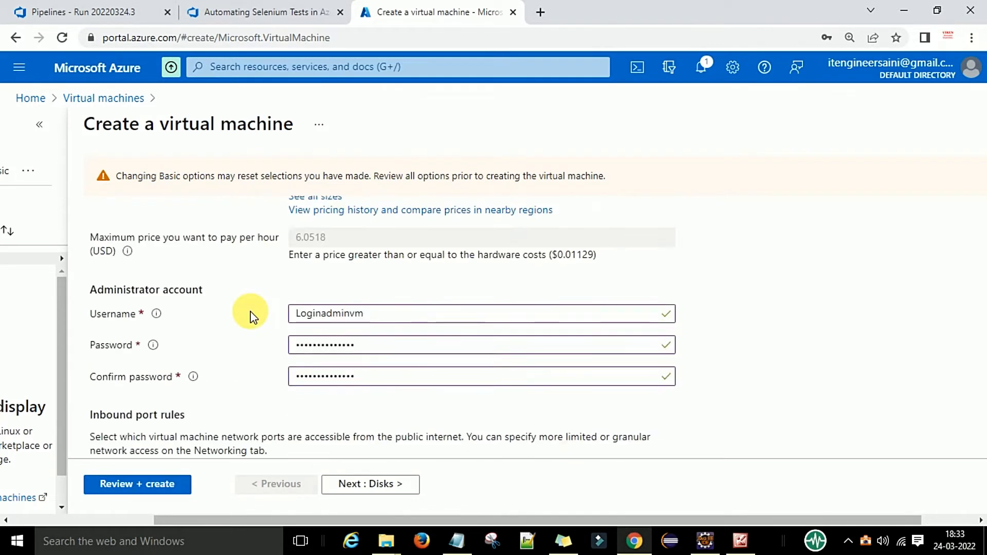
scroll(251, 313, down, 3)
click(318, 315)
click(302, 242)
click(302, 215)
click(257, 365)
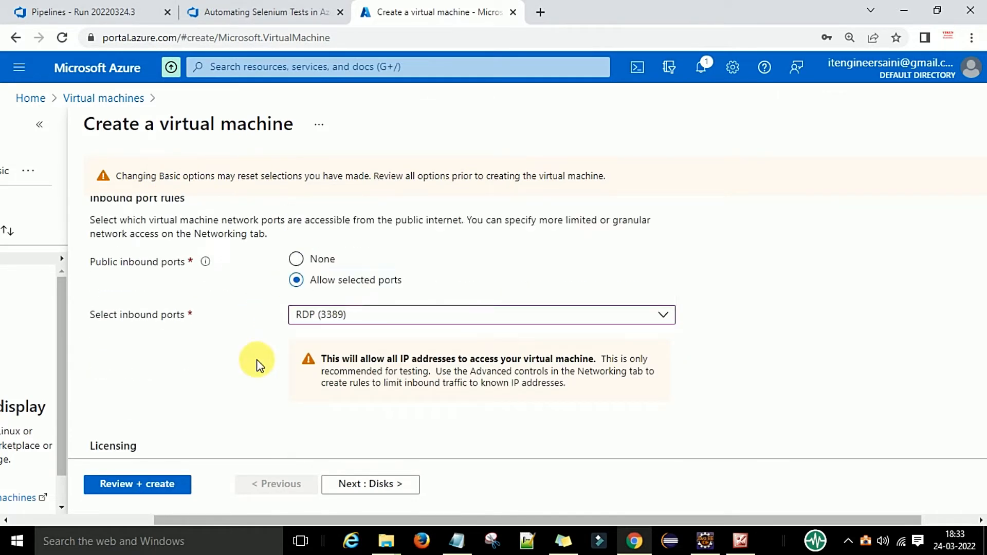
On the Disks tab, keep Premium SSD as the OS disk type
scroll(257, 364, down, 2)
click(343, 482)
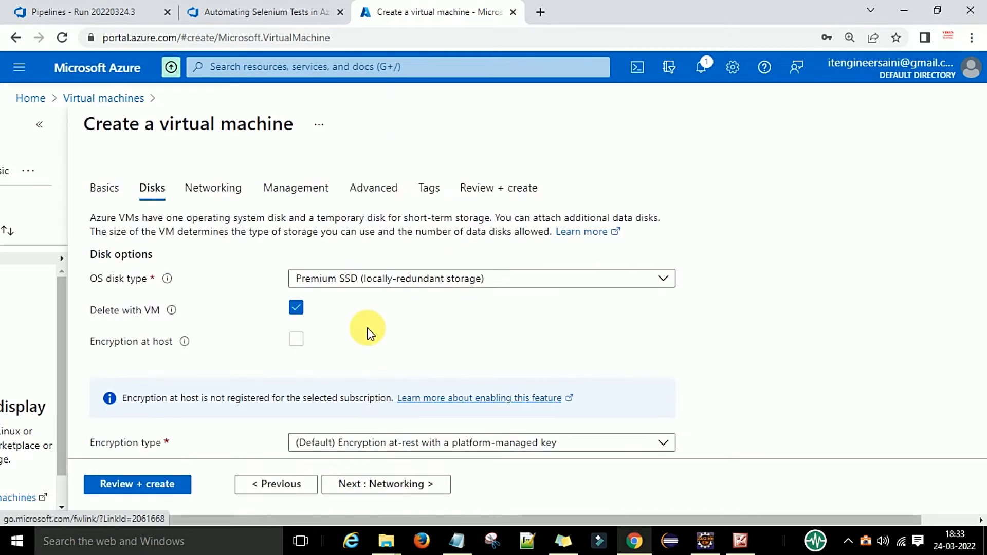
click(379, 281)
click(380, 281)
click(380, 282)
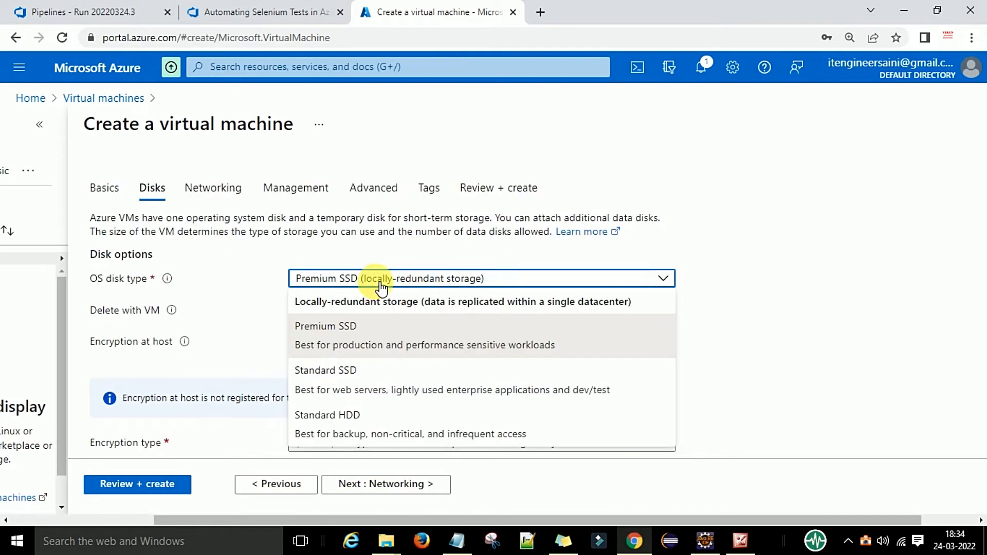
click(390, 278)
scroll(214, 306, down, 3)
scroll(293, 378, down, 2)
Step through Networking, Management and Advanced to Tags, check the Resource dropdown, and start Review + create
click(368, 486)
scroll(309, 329, down, 1)
scroll(249, 348, down, 7)
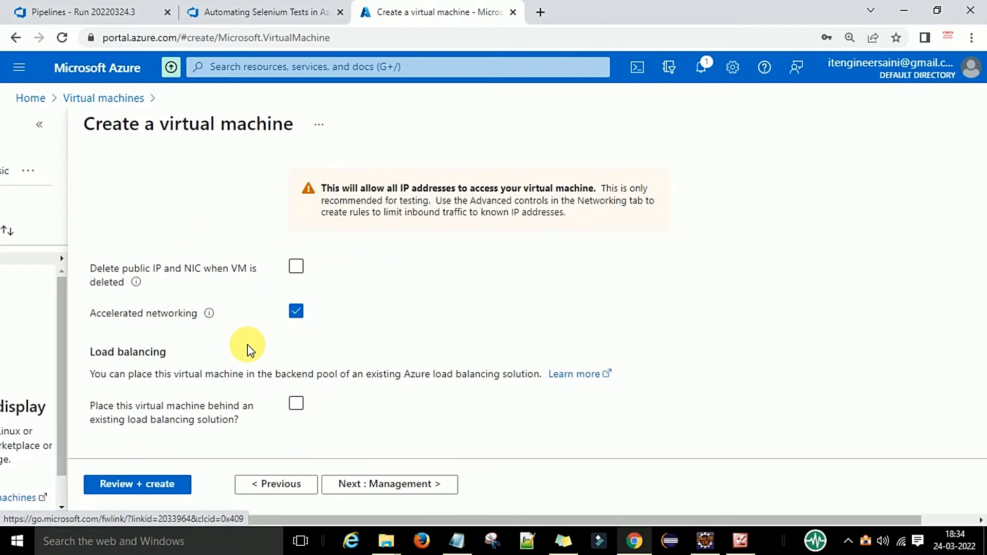
click(412, 491)
scroll(375, 353, down, 5)
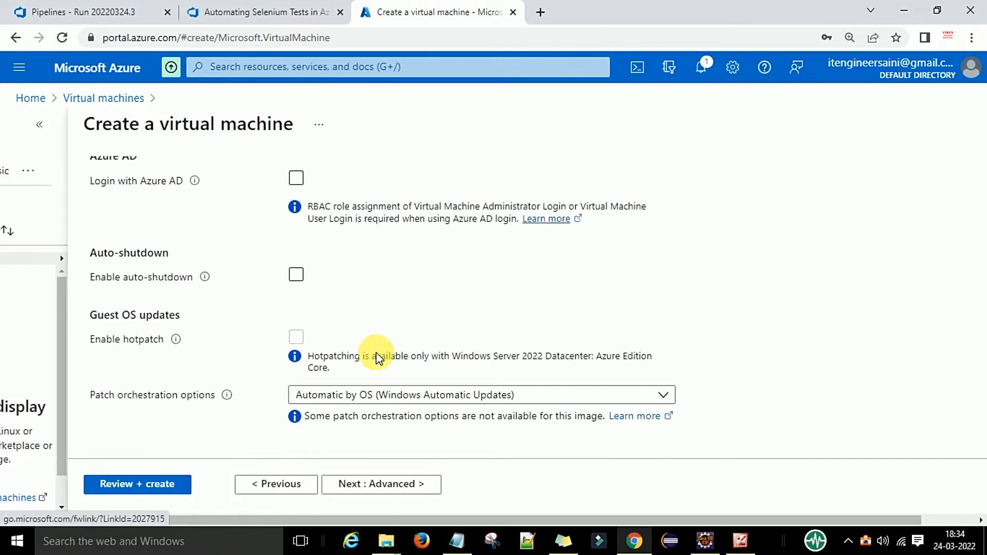
click(386, 493)
scroll(313, 337, down, 5)
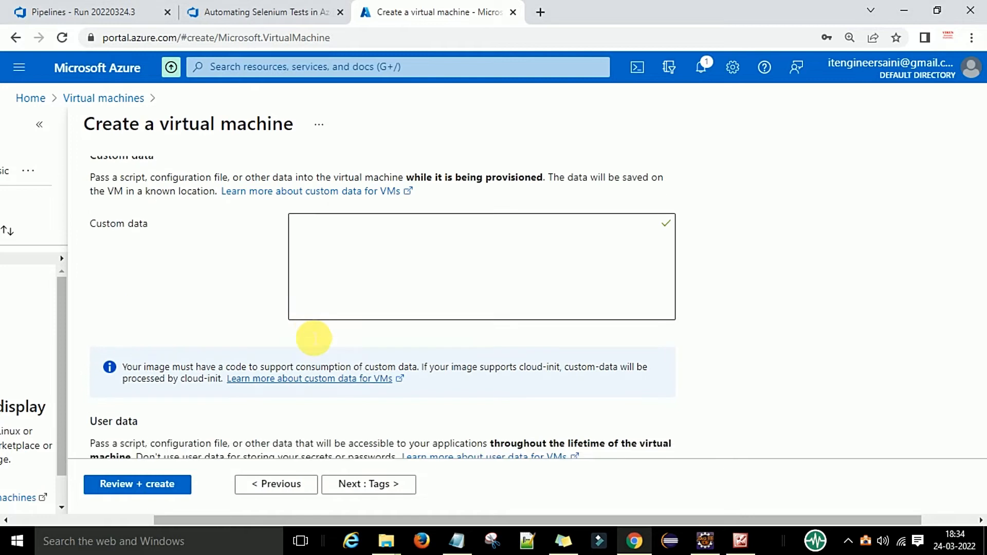
click(364, 483)
click(516, 314)
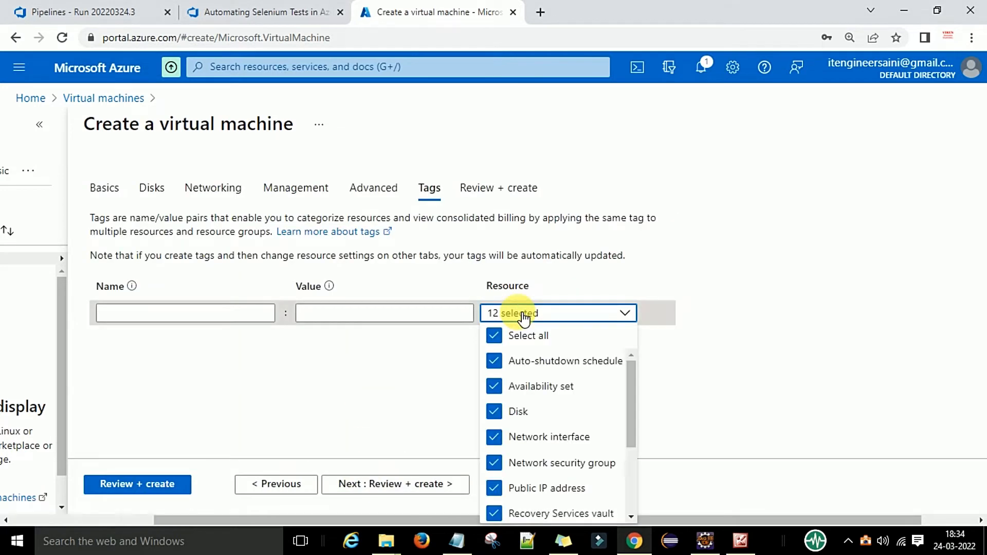
click(152, 483)
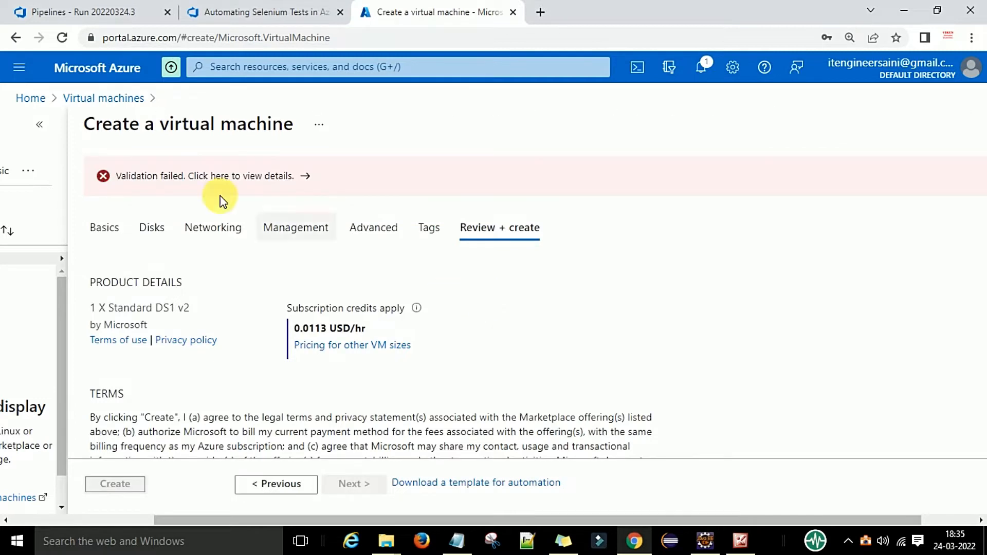
click(301, 177)
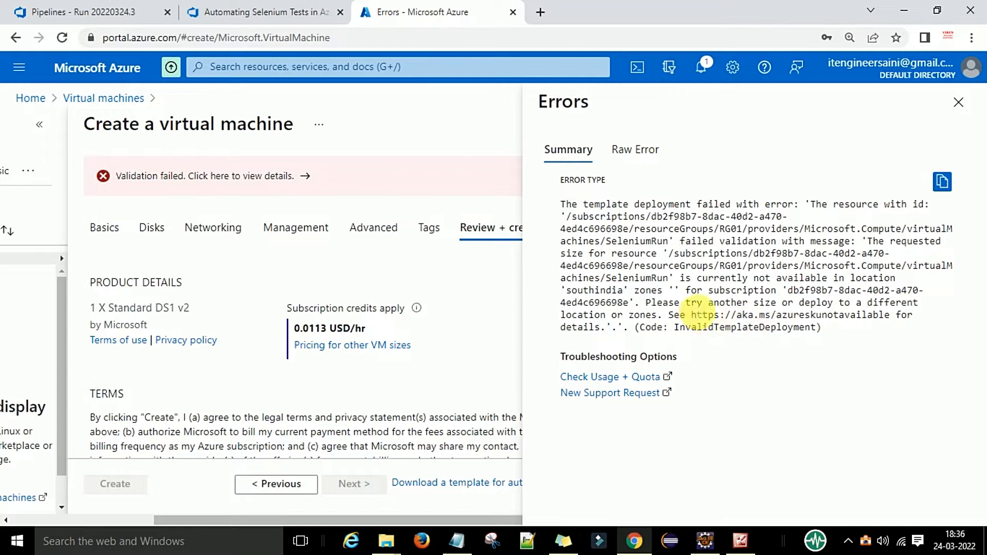
click(959, 103)
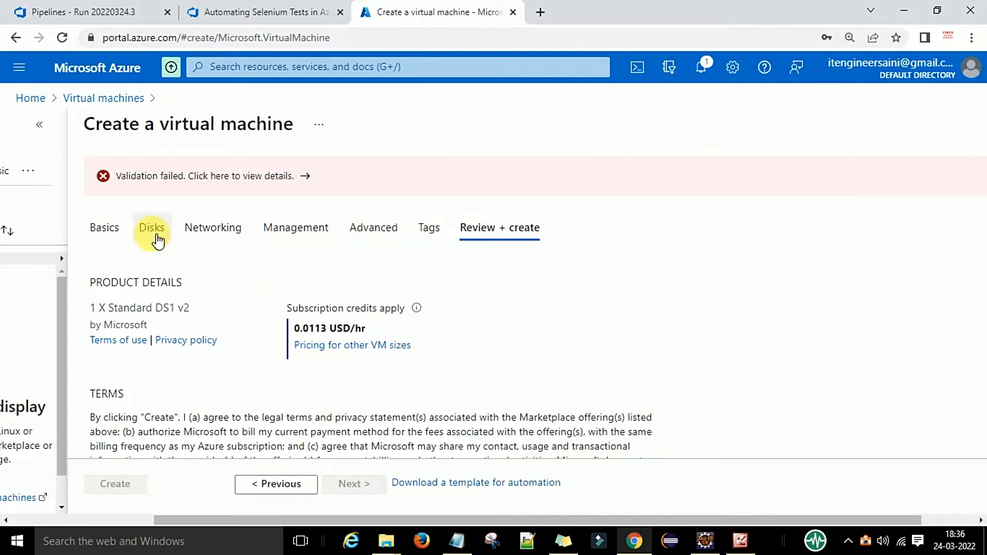
On the Basics tab, change the VM size to Standard_DS1
click(105, 228)
scroll(416, 340, down, 3)
scroll(416, 340, down, 9)
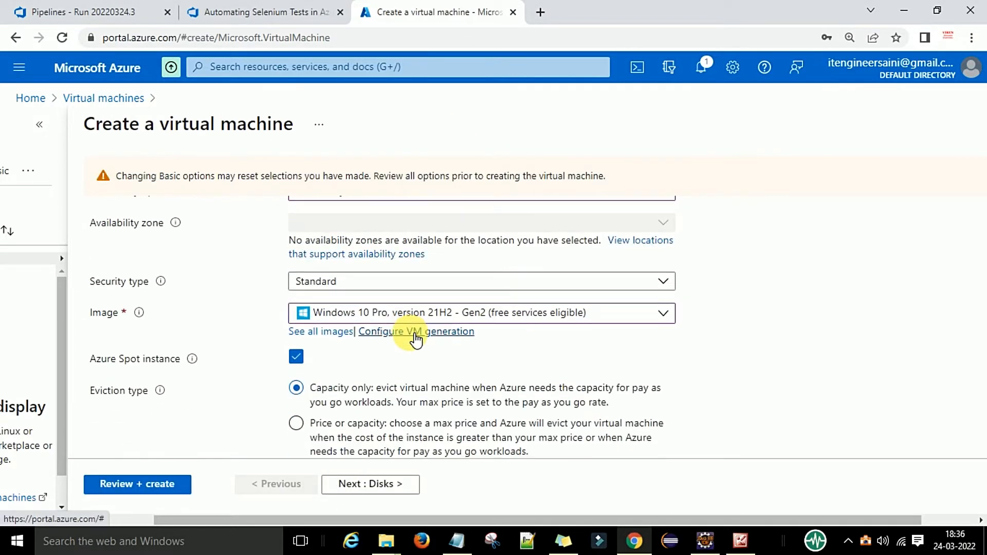
click(406, 252)
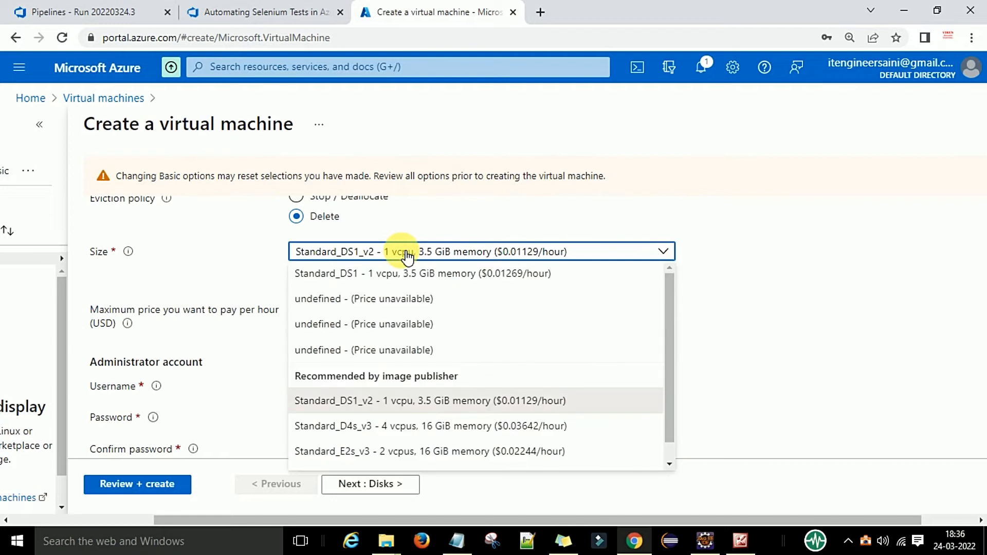
click(462, 280)
Rerun Review + create, inspect the Advanced tab, then return to the review
scroll(505, 357, down, 3)
click(128, 484)
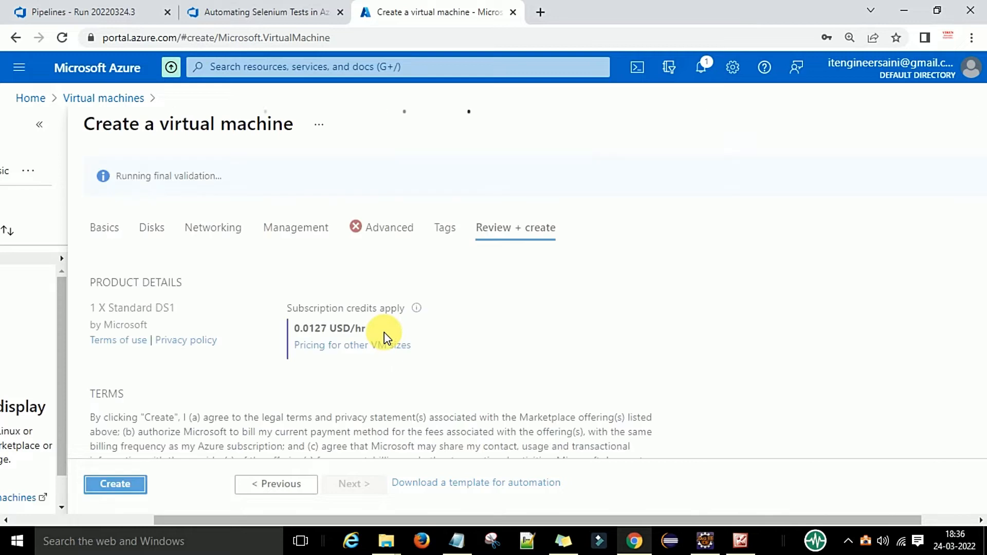
click(383, 225)
scroll(424, 342, down, 15)
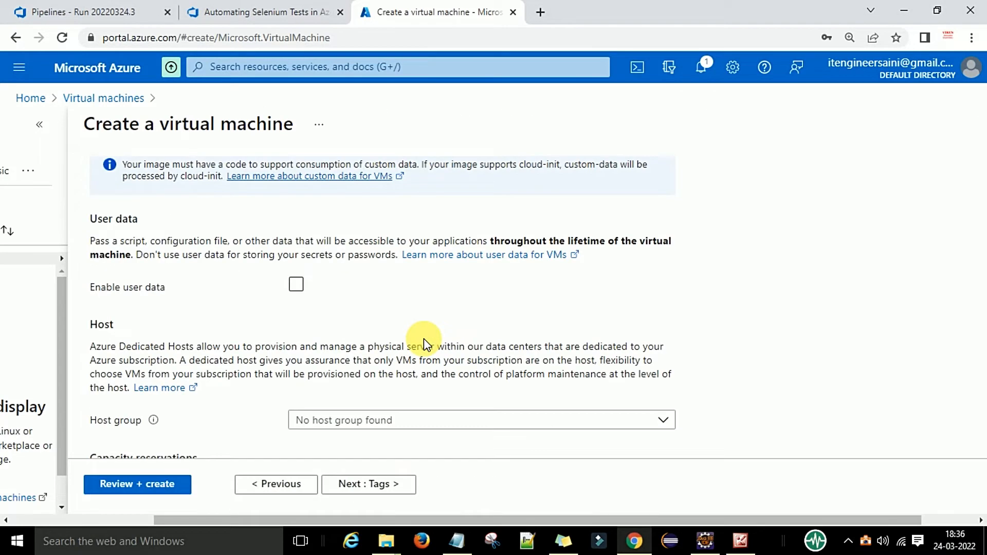
scroll(357, 358, up, 15)
click(516, 187)
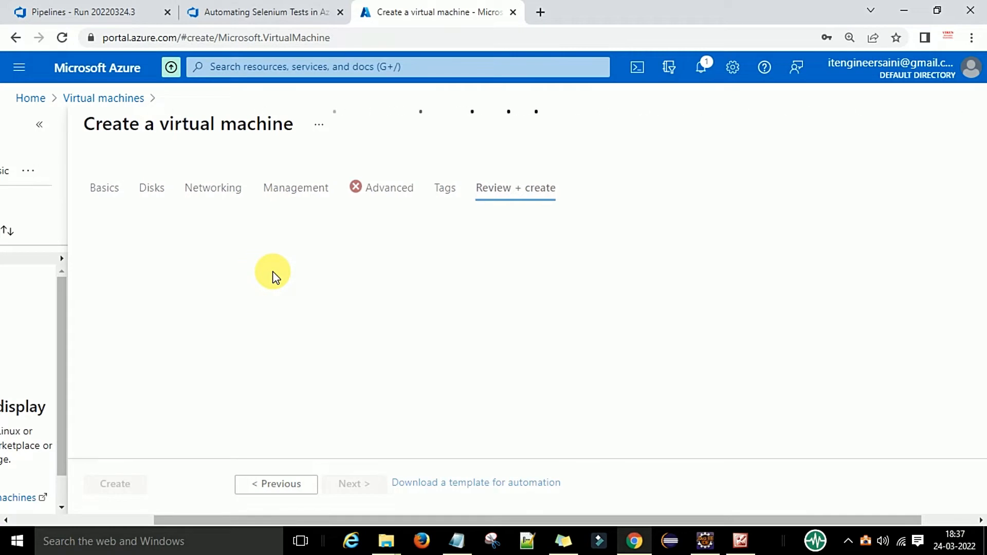
Check the validation error details, then browse the form's settings and the available OS images
click(305, 178)
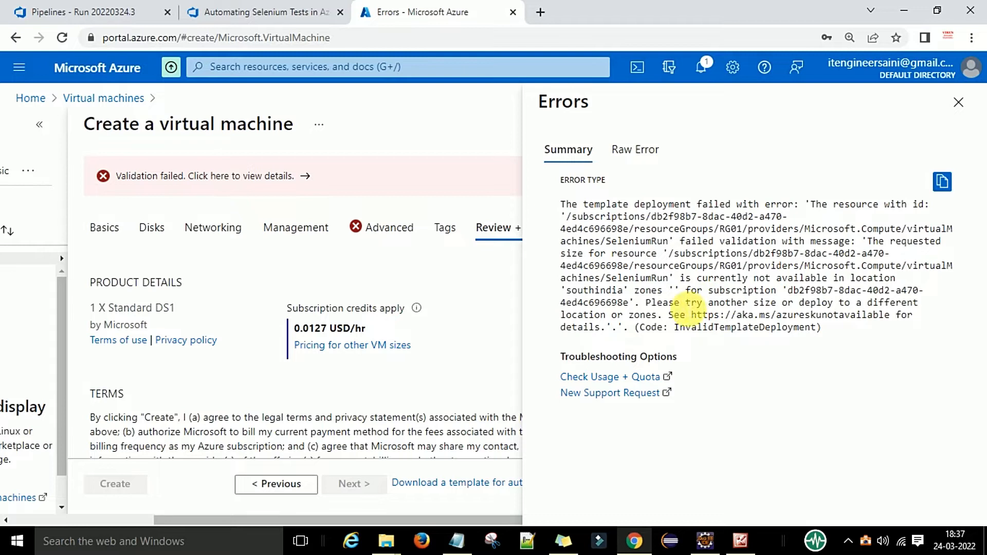
click(385, 227)
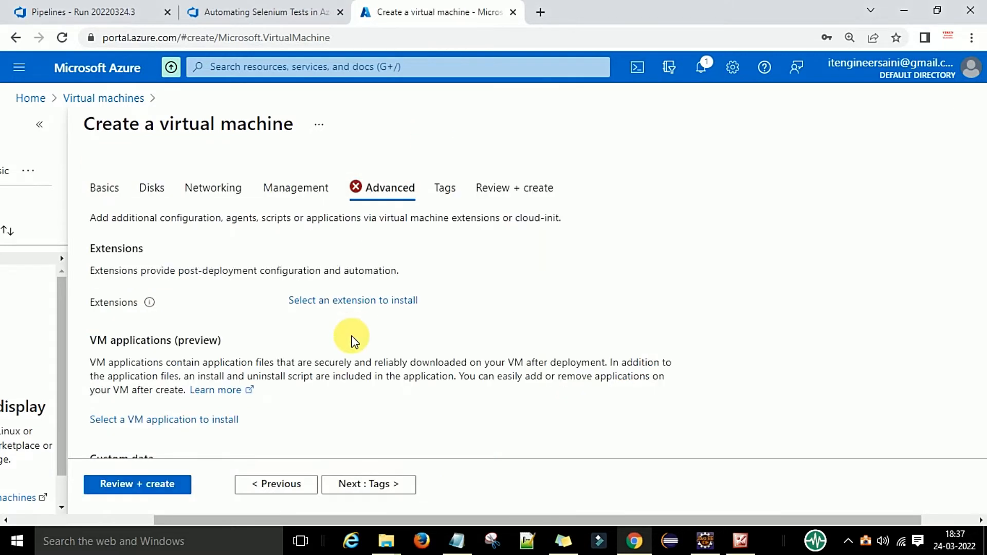
scroll(351, 341, down, 8)
scroll(234, 360, down, 6)
scroll(252, 319, down, 1)
scroll(244, 334, up, 15)
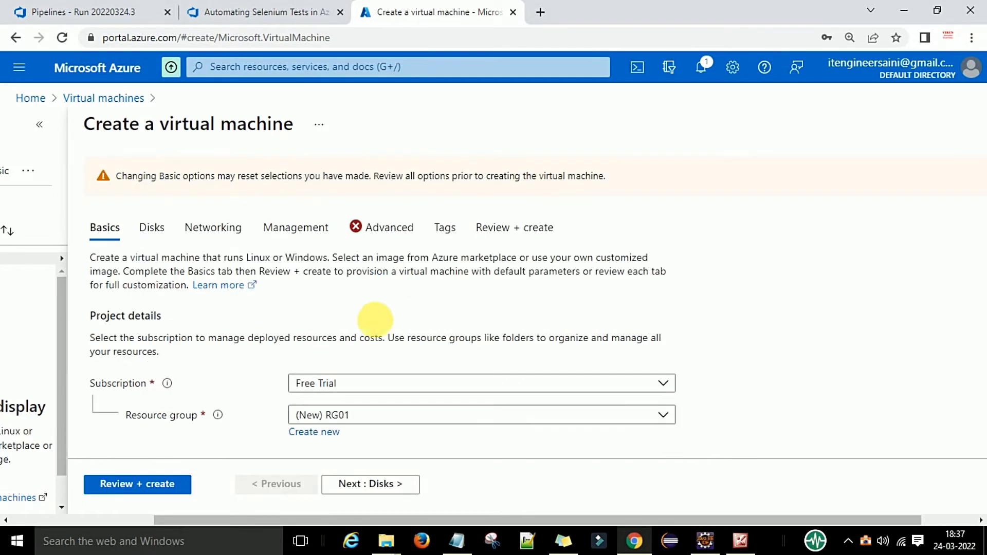
scroll(393, 319, down, 5)
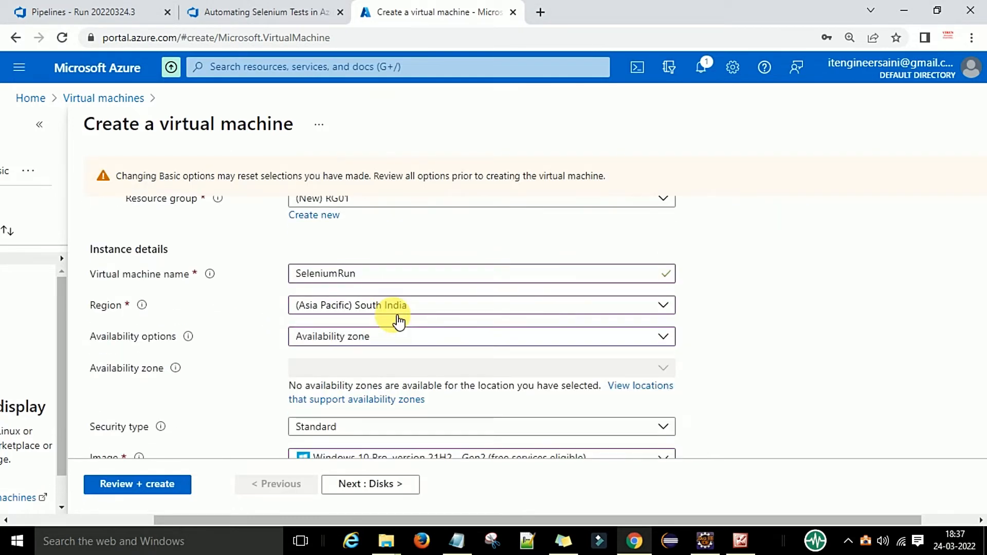
scroll(399, 321, down, 3)
click(410, 315)
scroll(463, 308, up, 3)
scroll(494, 363, up, 3)
scroll(492, 364, down, 10)
scroll(492, 362, up, 10)
scroll(489, 363, down, 4)
Try West India as the region and check which VM sizes it offers
click(365, 237)
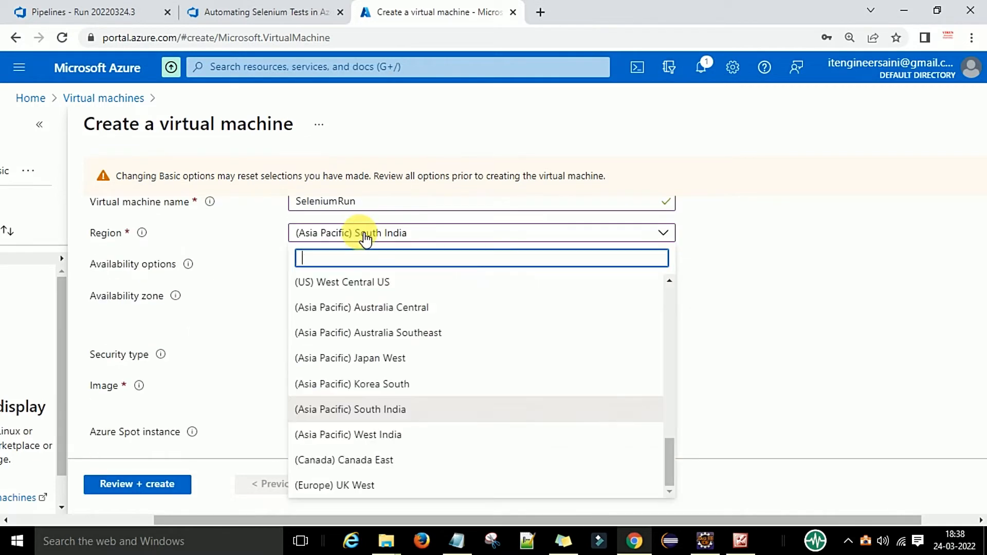
text(in)
click(412, 387)
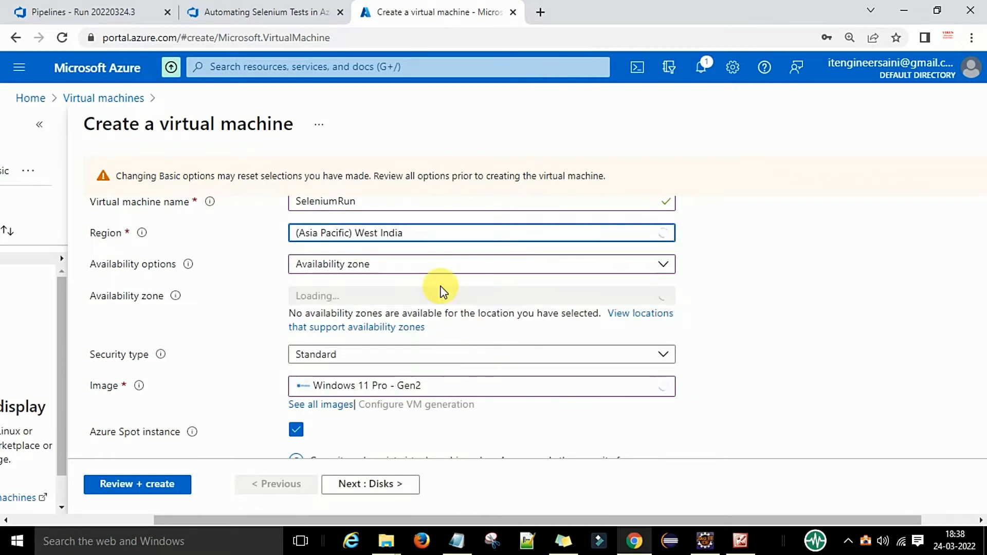
scroll(732, 267, down, 7)
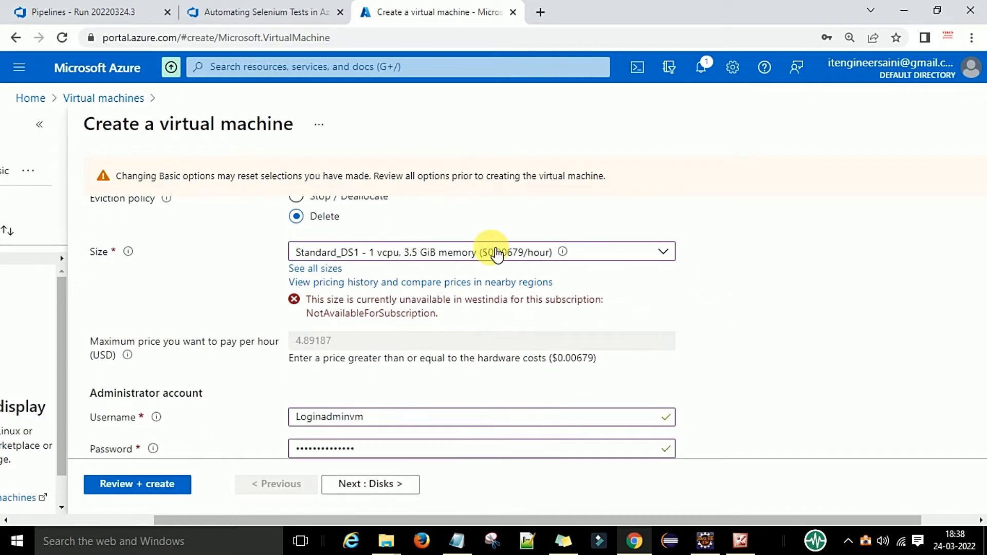
click(499, 252)
scroll(460, 320, down, 3)
scroll(452, 344, up, 3)
click(758, 344)
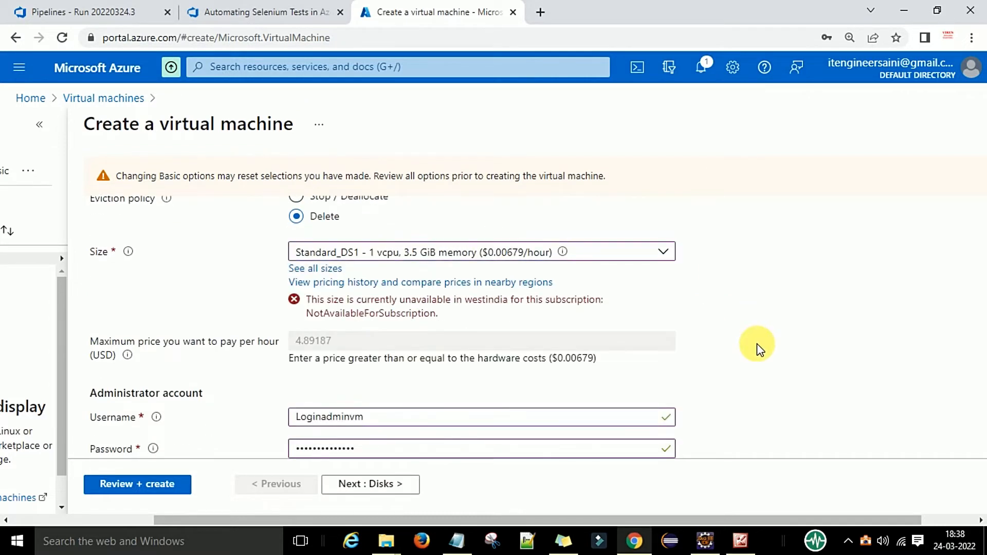
scroll(756, 347, up, 10)
scroll(379, 328, down, 4)
Switch the region to Canada East, zoom the page out, then revert to South India
click(399, 306)
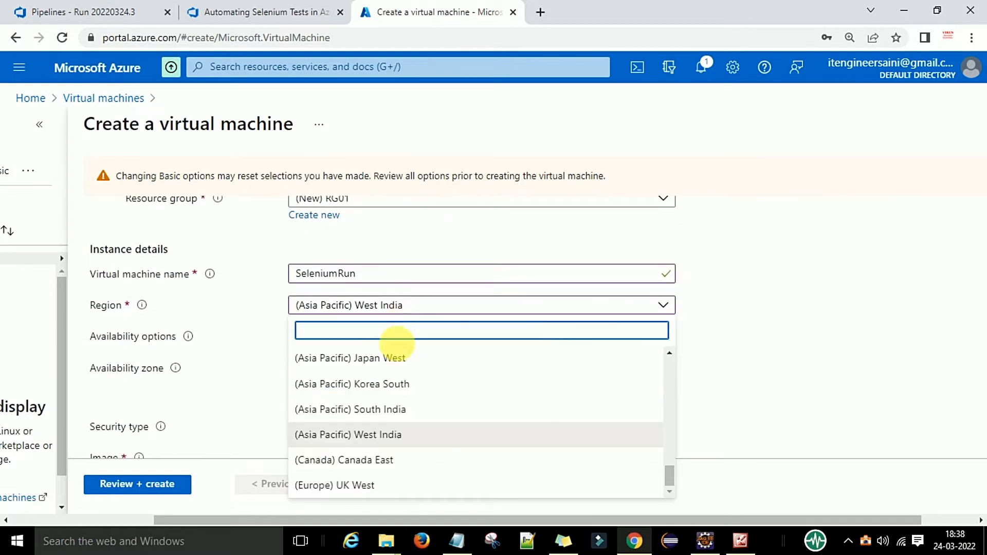
click(403, 459)
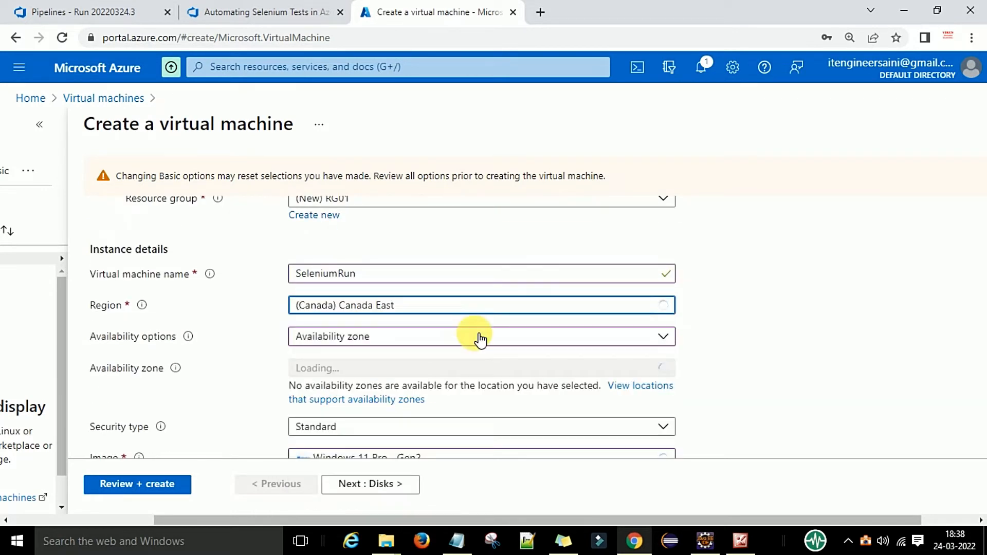
scroll(476, 337, down, 5)
key(ctrl+minus)
key(ctrl+minus)
scroll(514, 319, up, 6)
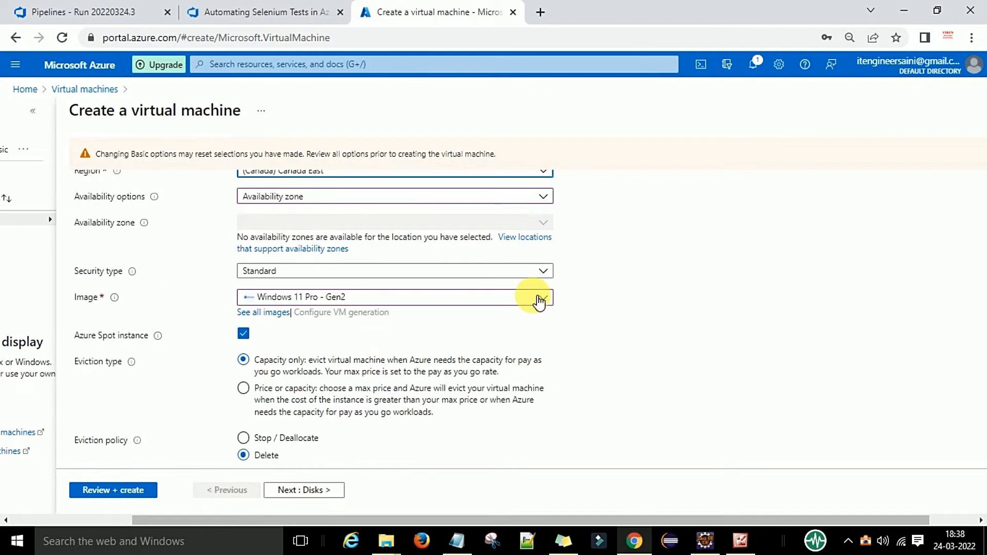
scroll(379, 287, down, 3)
click(341, 297)
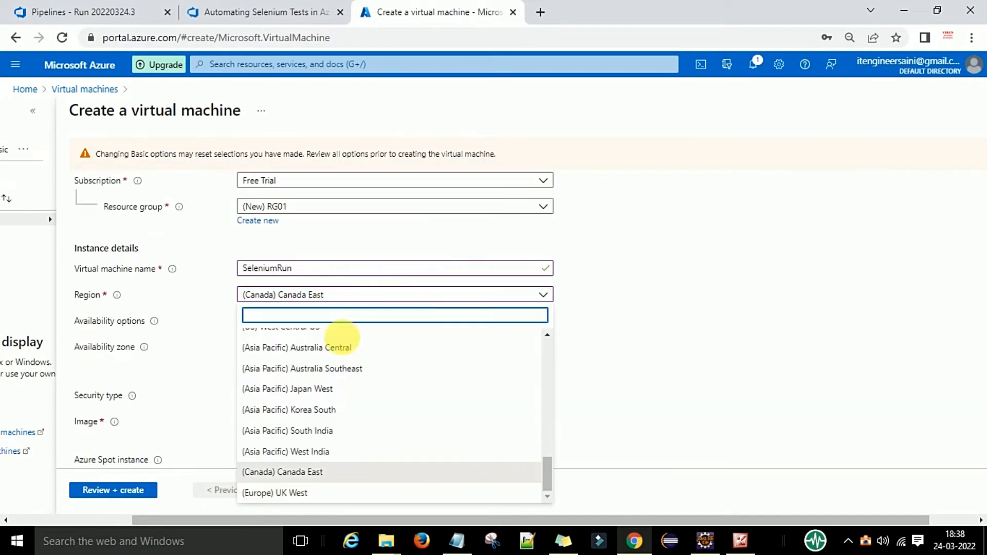
click(326, 433)
scroll(591, 335, down, 5)
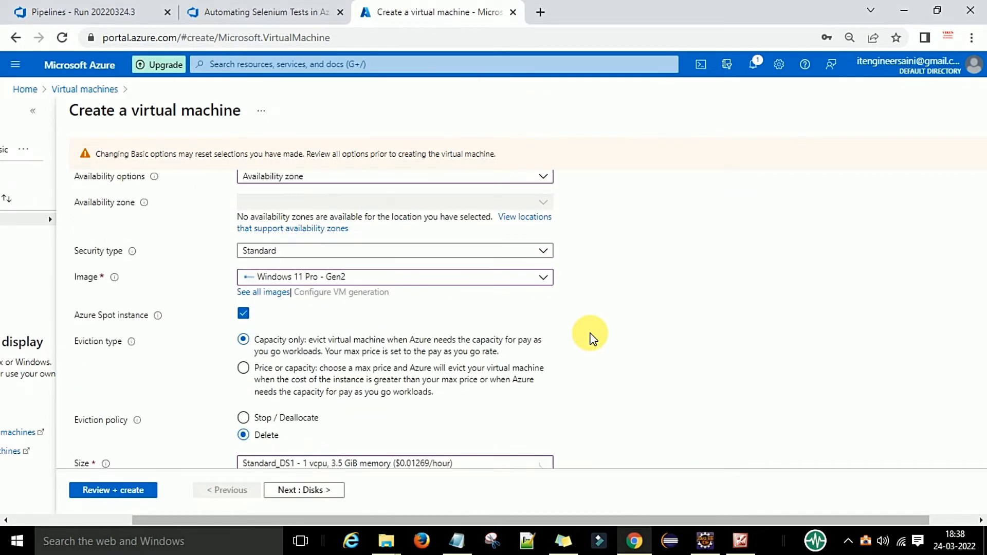
Try Oracle Linux 8.5 and Windows 10 Pro, then settle on Windows Server 2016 Datacenter - Gen2
click(441, 278)
click(392, 386)
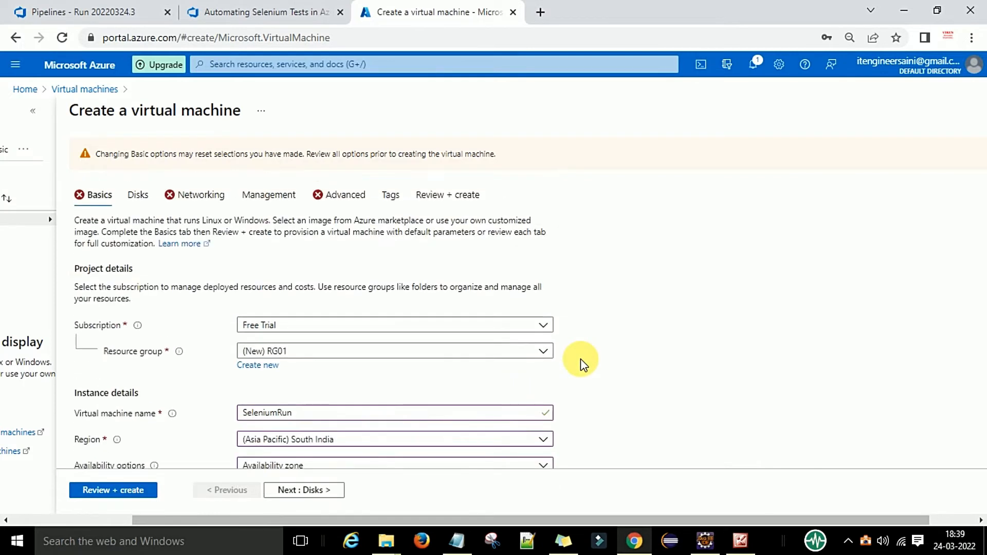
scroll(581, 359, down, 5)
click(441, 204)
scroll(366, 415, down, 2)
click(352, 440)
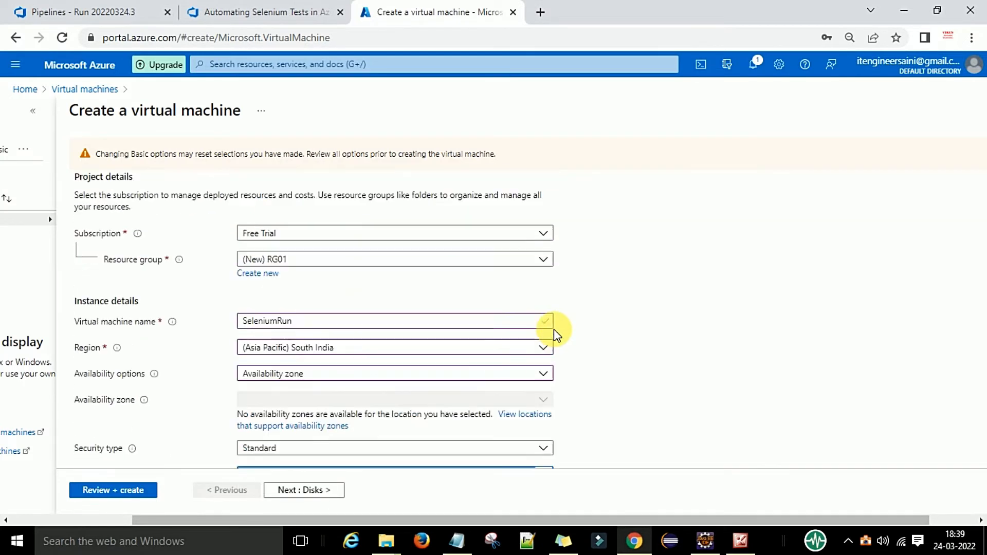
scroll(585, 327, down, 5)
scroll(585, 323, up, 8)
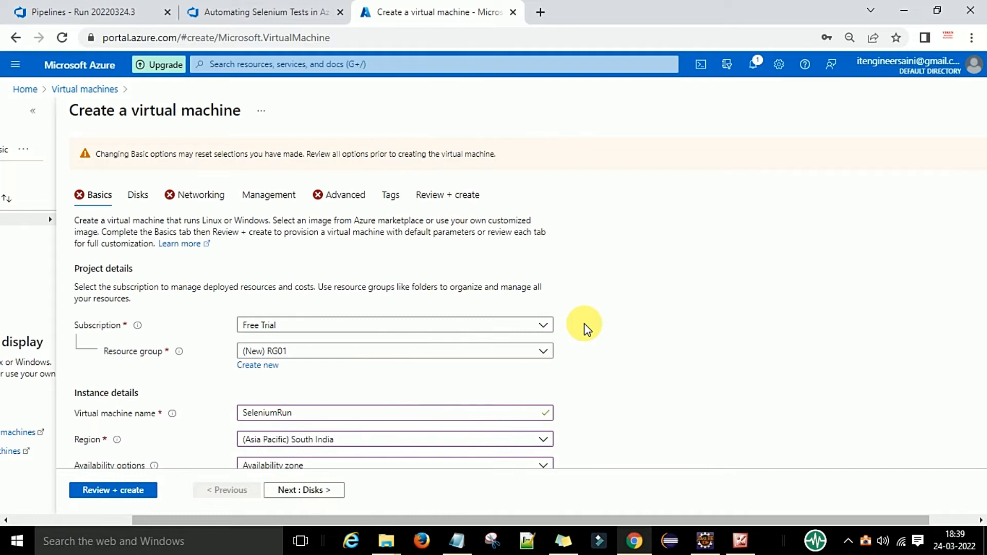
scroll(584, 323, down, 4)
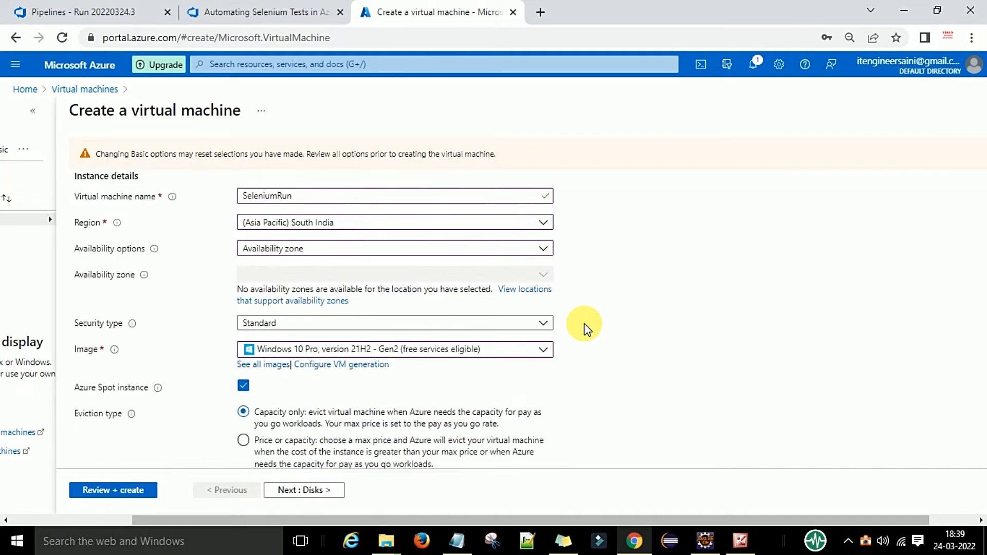
scroll(249, 267, down, 7)
click(320, 204)
click(364, 415)
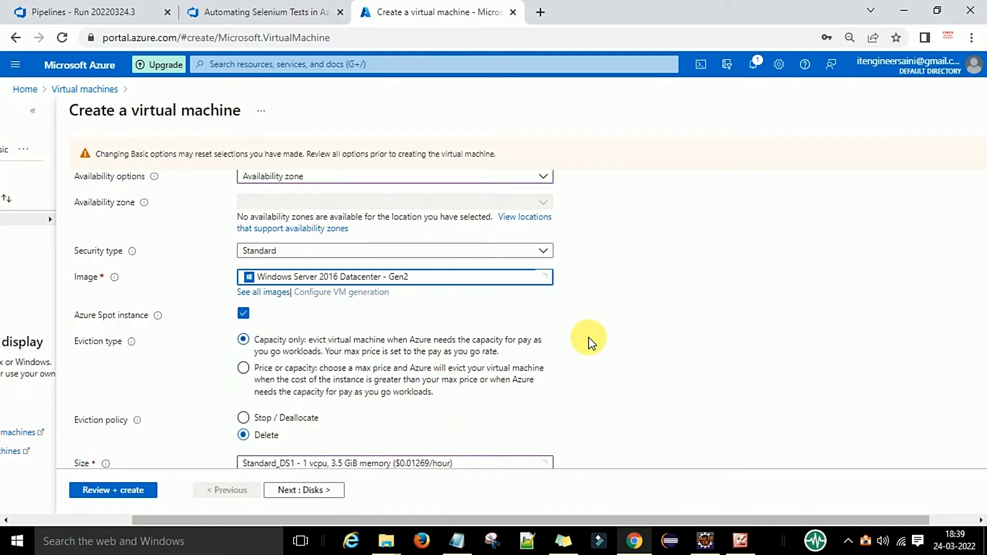
scroll(592, 342, up, 5)
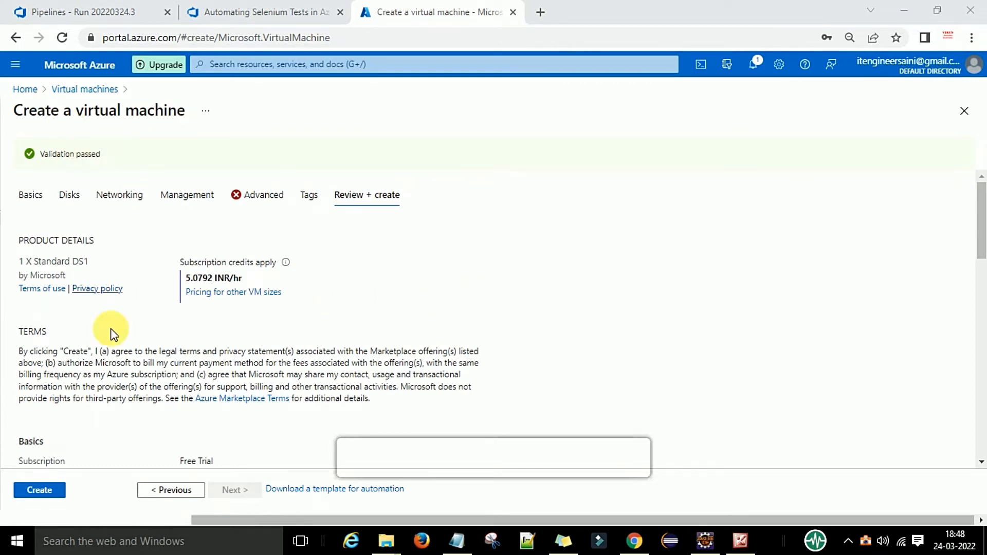
Read through the SeleniumRun review summary to the bottom and submit it with Create
scroll(165, 360, down, 4)
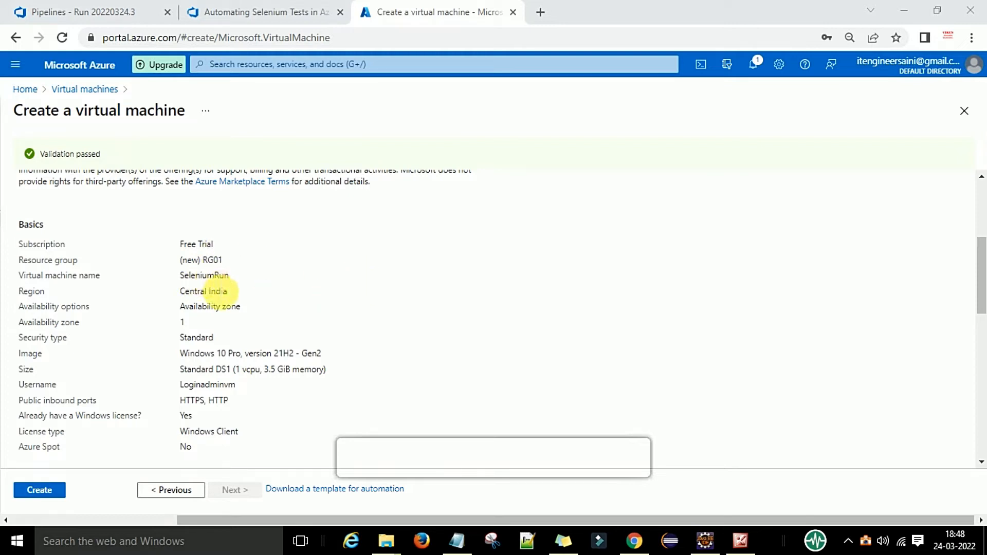
scroll(205, 329, down, 1)
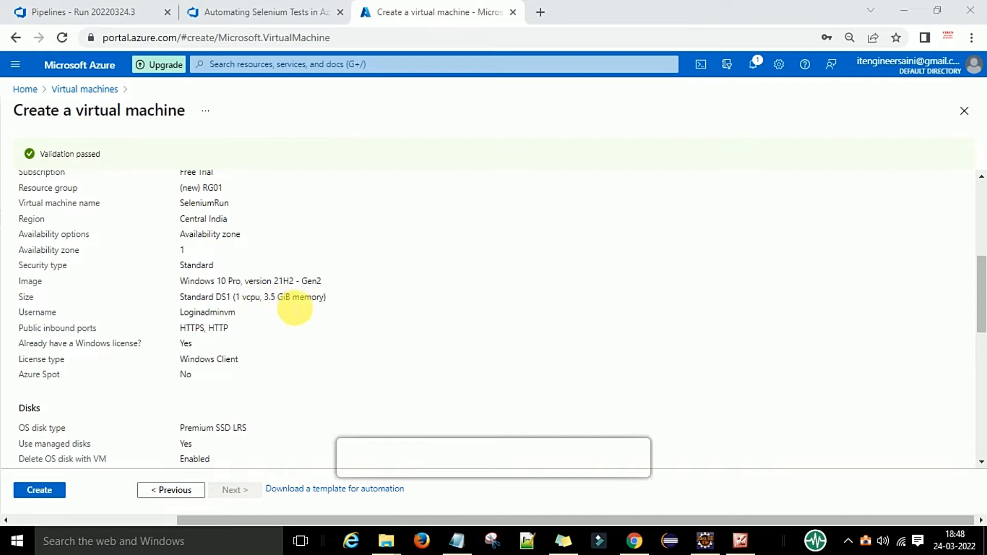
scroll(248, 329, down, 1)
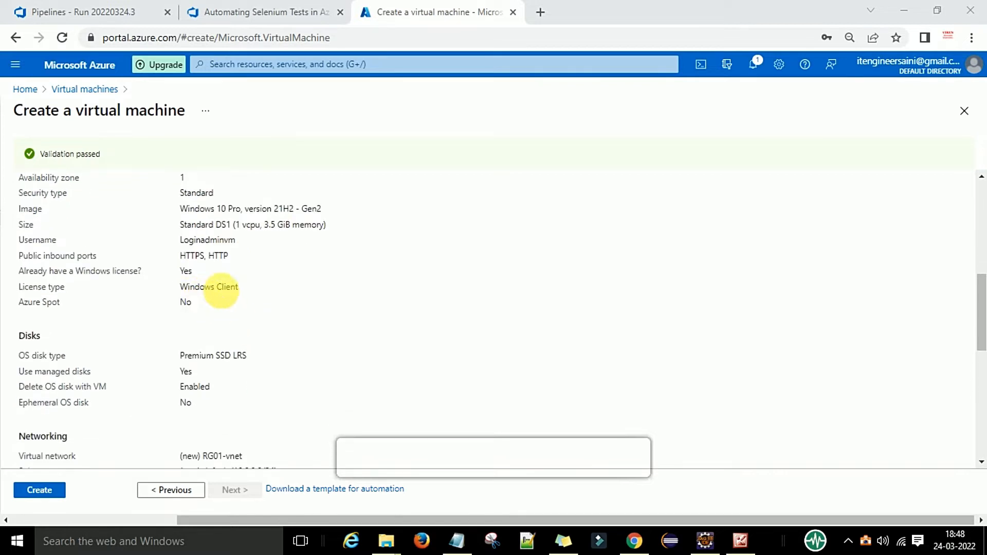
scroll(257, 350, down, 1)
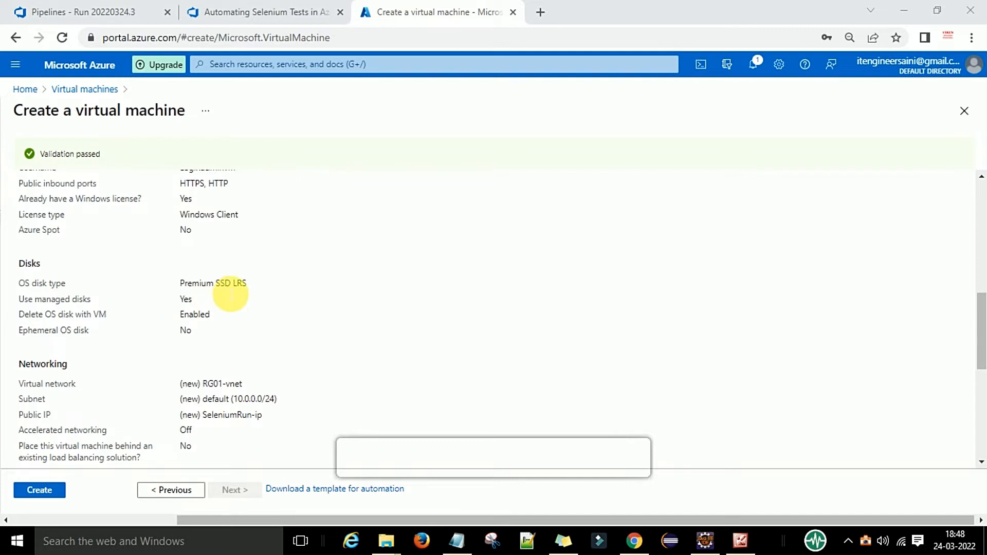
scroll(233, 305, down, 1)
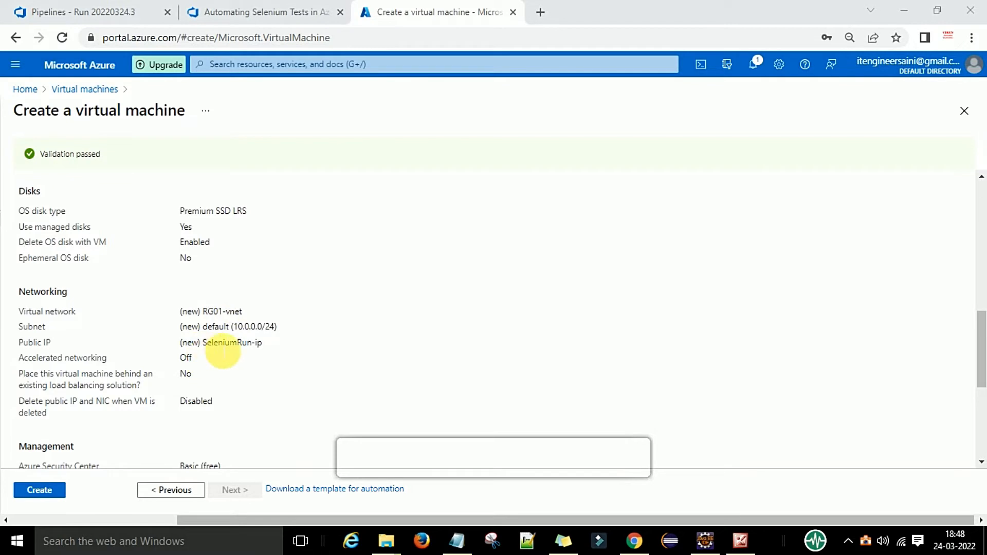
scroll(242, 311, up, 3)
scroll(242, 311, down, 4)
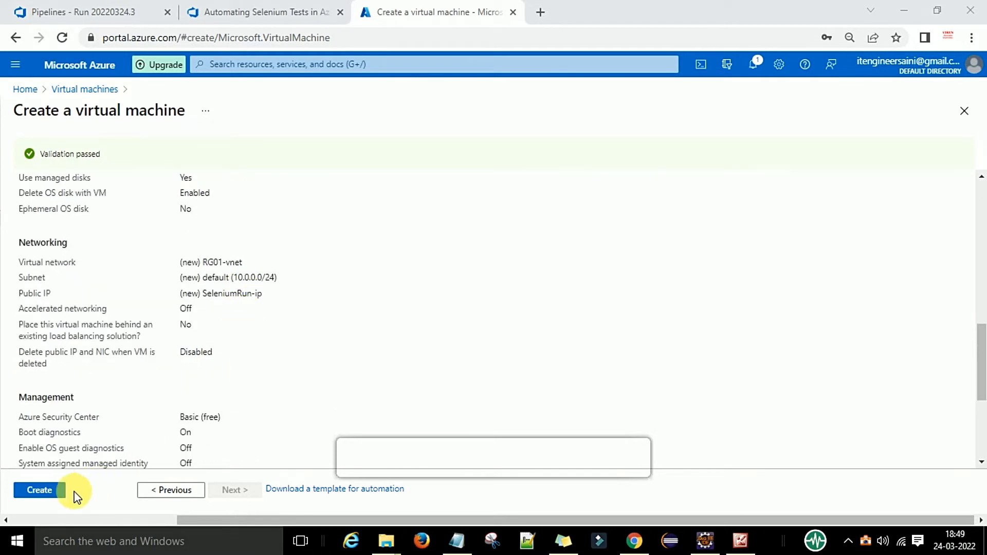
click(40, 490)
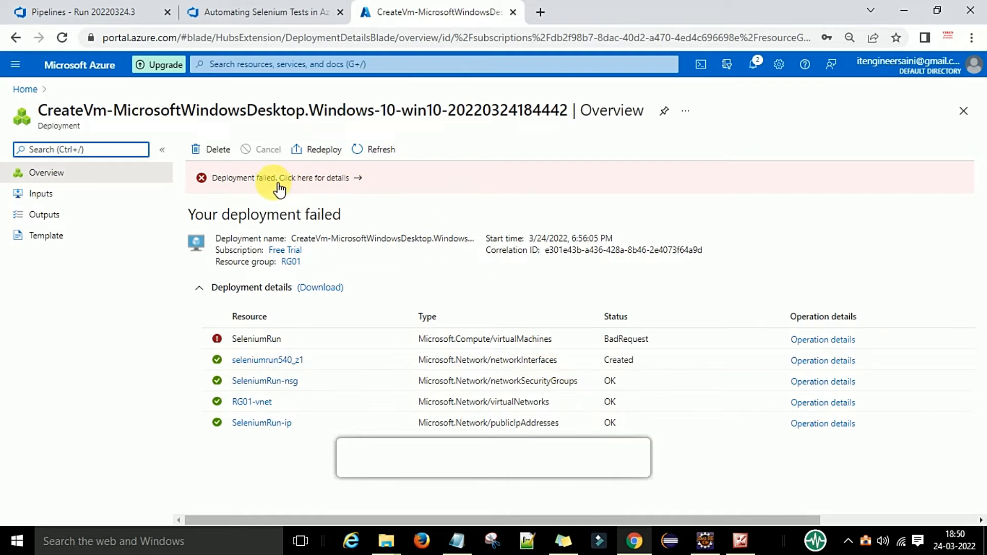
click(264, 410)
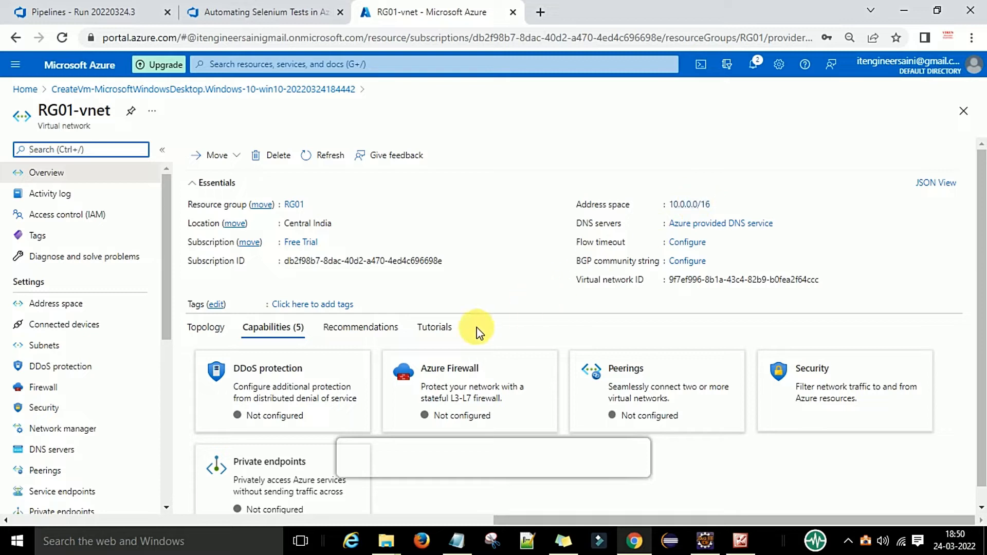
scroll(520, 320, down, 1)
scroll(520, 319, down, 1)
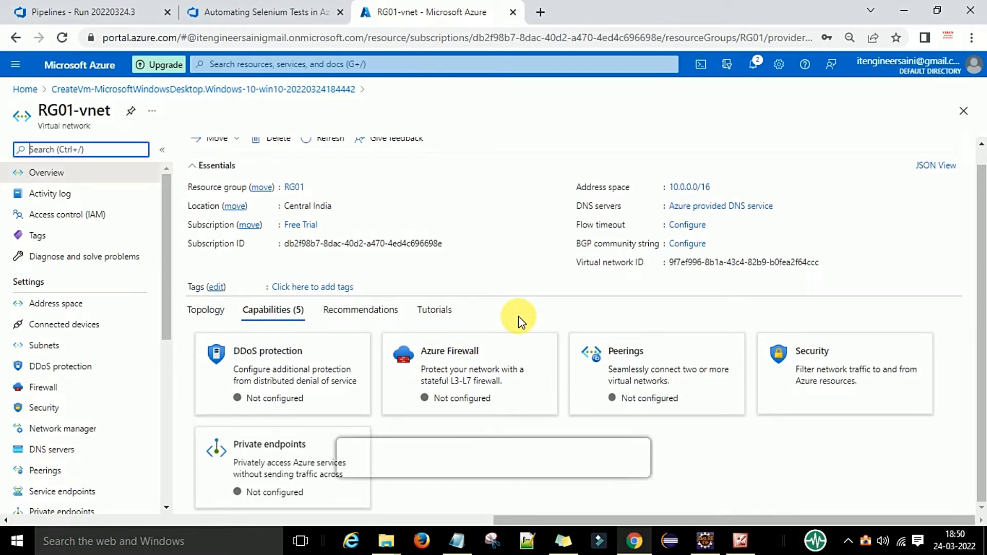
scroll(520, 319, up, 1)
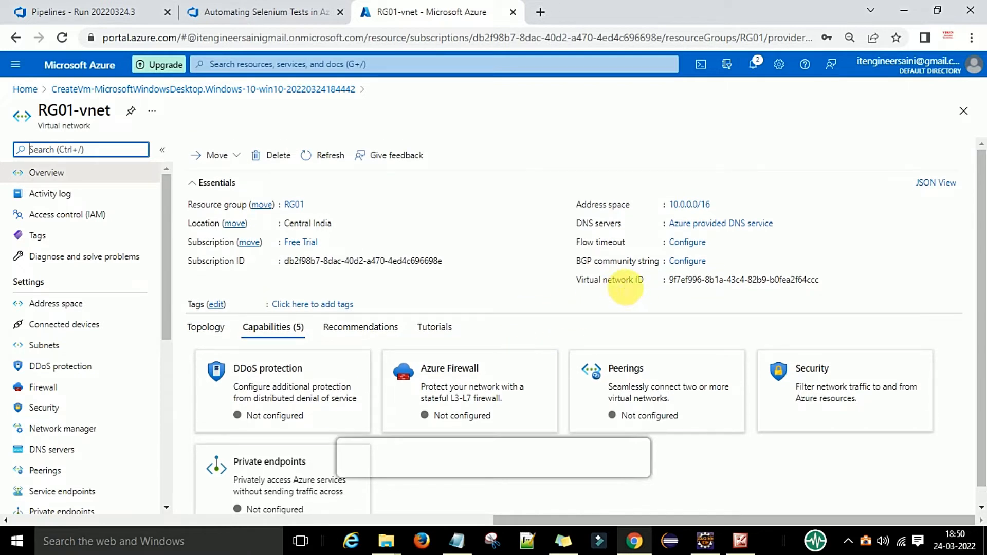
mouse_move(671, 292)
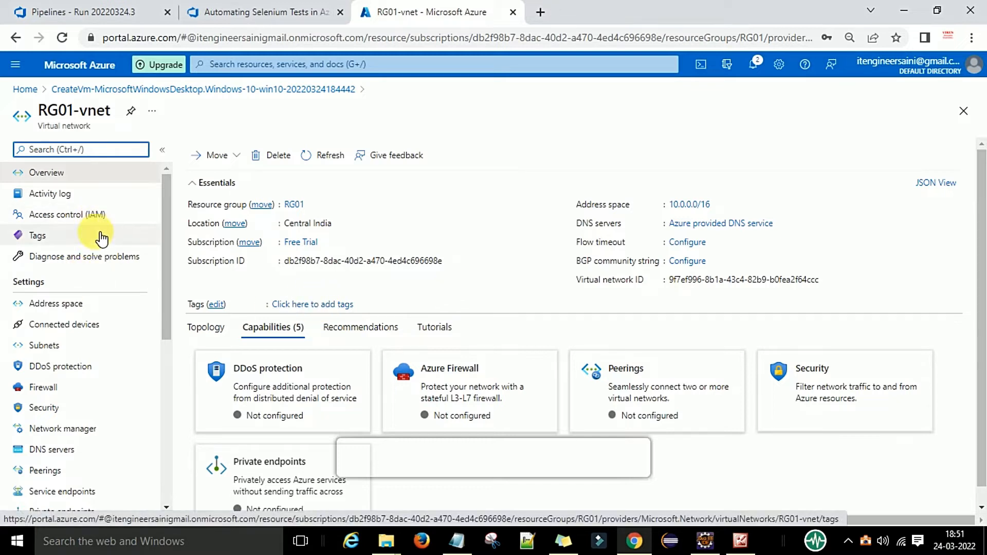
scroll(117, 367, down, 2)
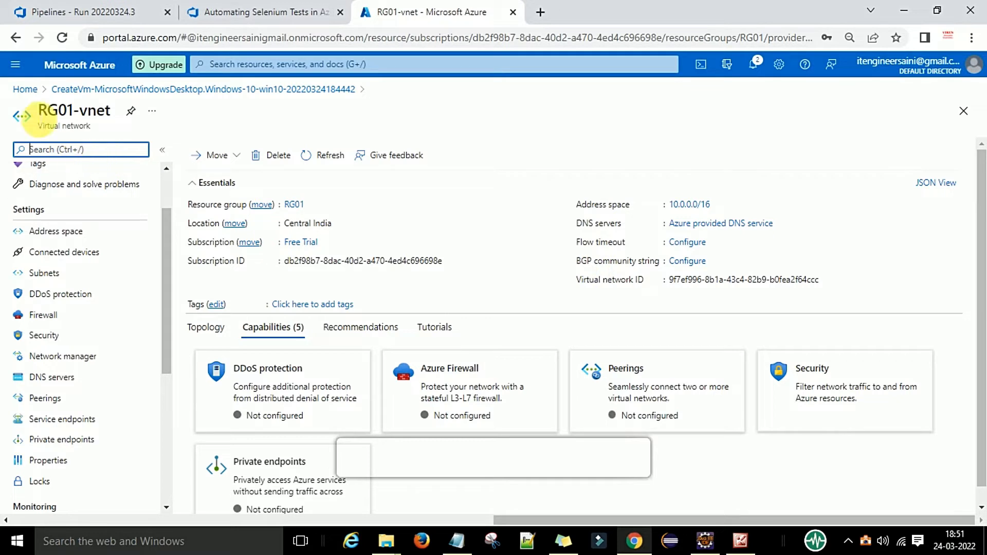
click(16, 38)
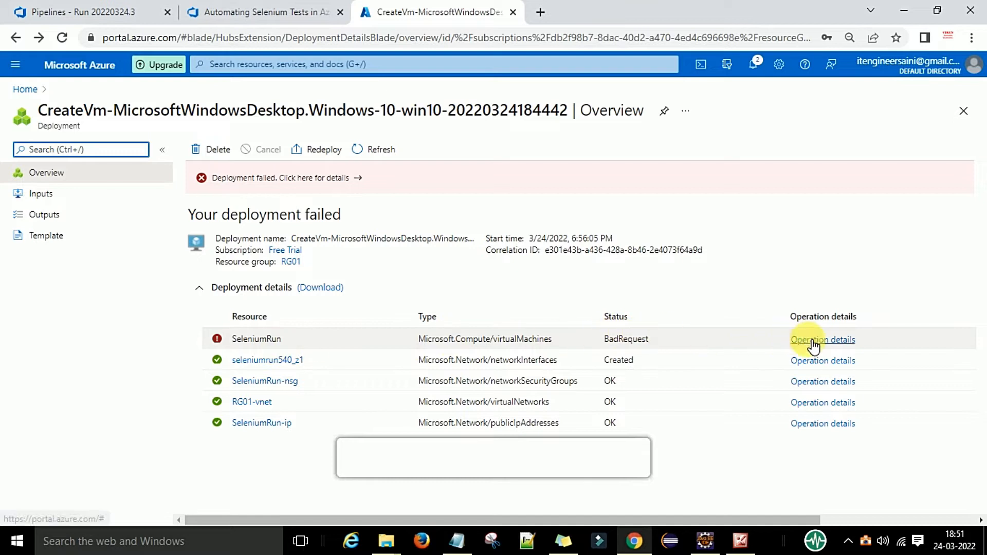
click(808, 341)
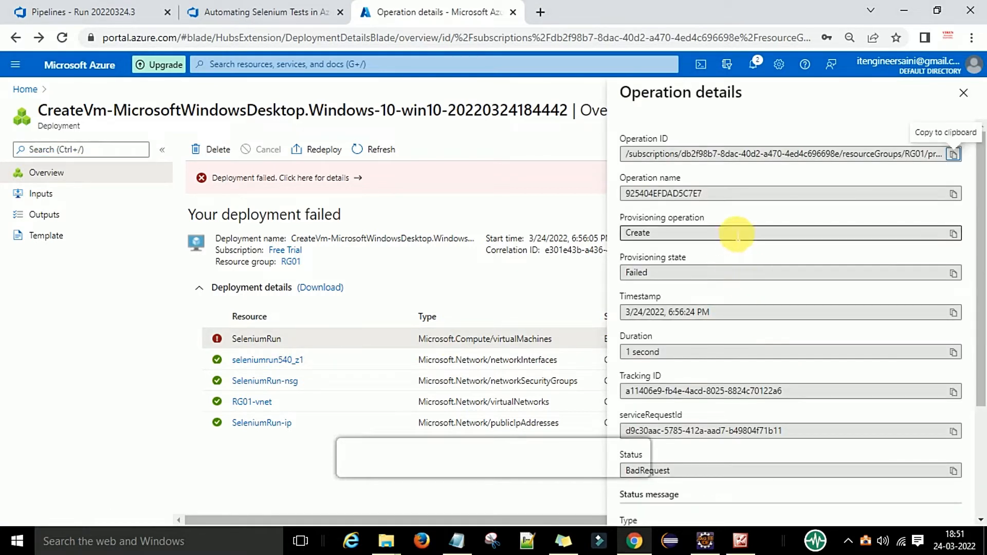
scroll(745, 309, down, 1)
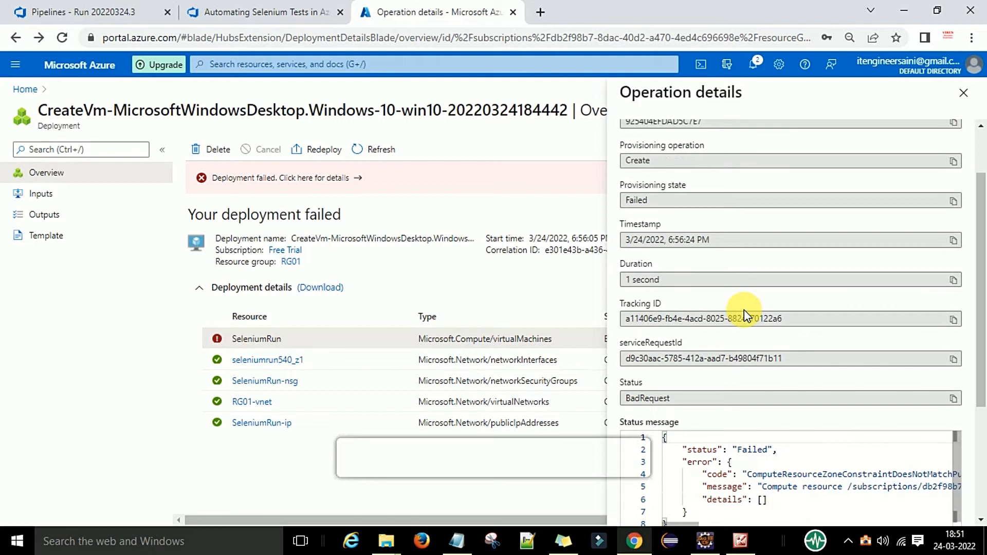
scroll(745, 314, down, 1)
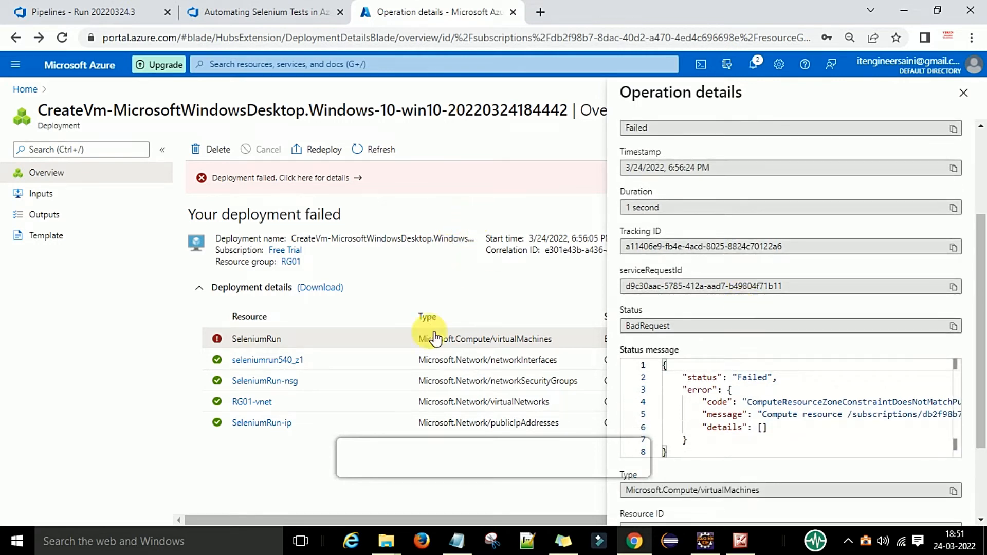
click(963, 93)
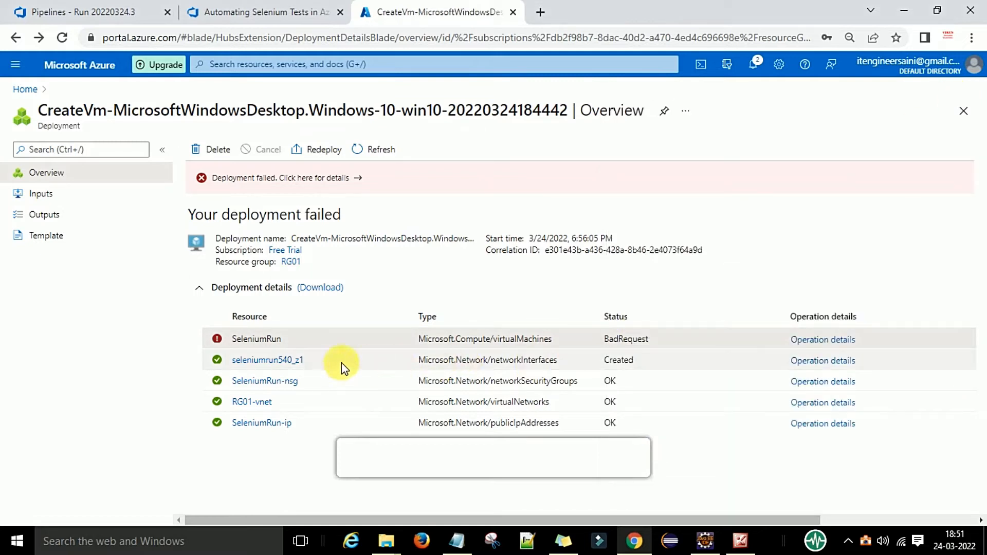
click(822, 360)
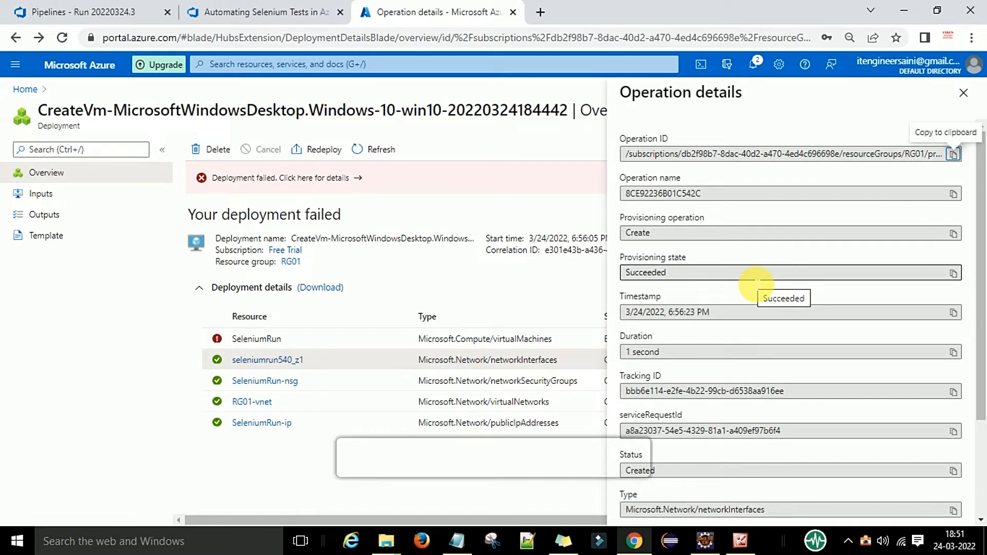
scroll(758, 281, down, 2)
scroll(757, 282, down, 2)
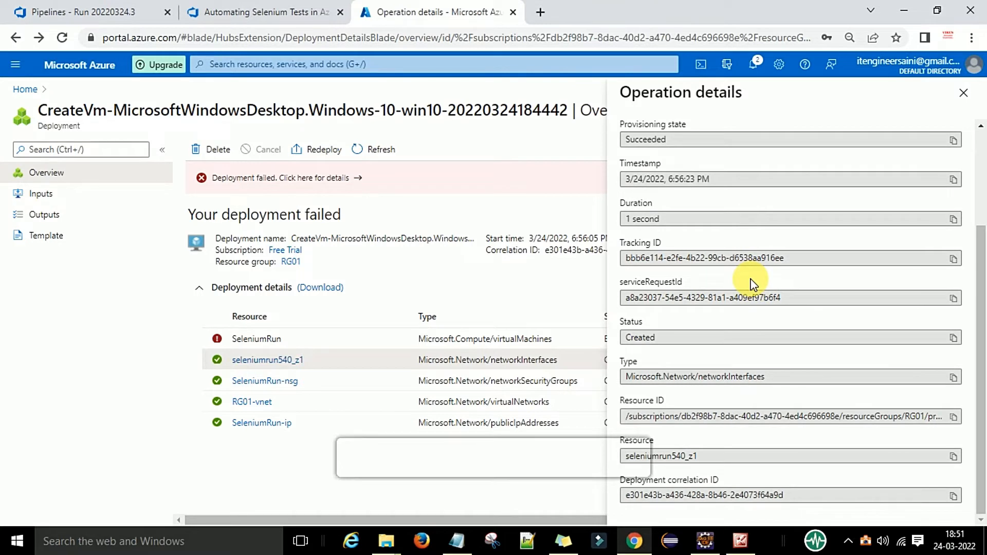
click(544, 188)
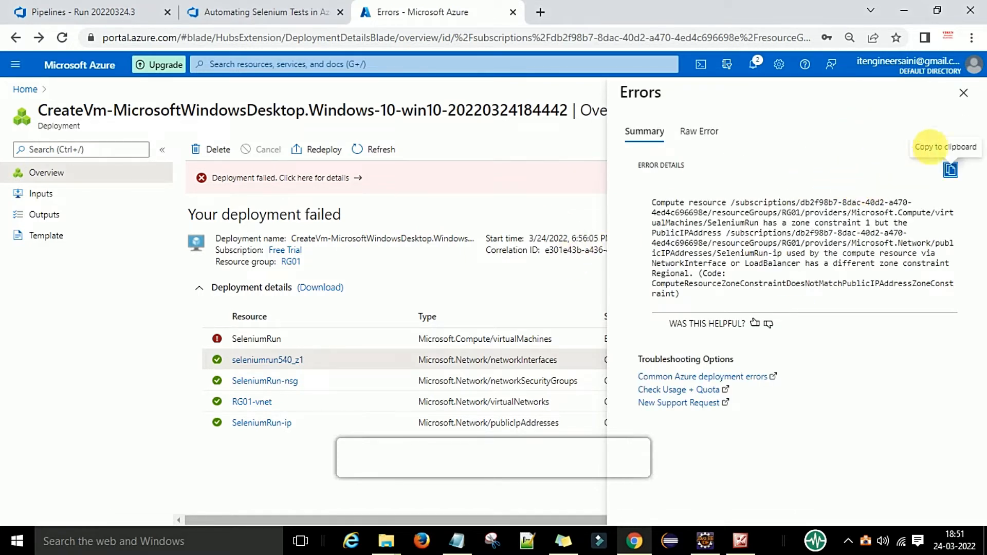
click(964, 92)
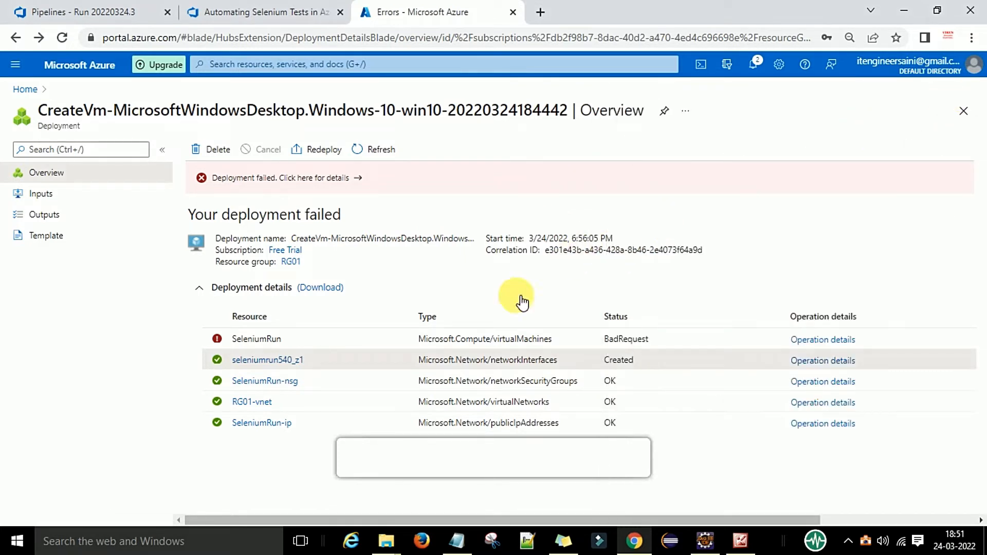
Inspect the SeleniumRun-ip public IP and the essentials of its seleniumrun540_z1 network interface
click(271, 425)
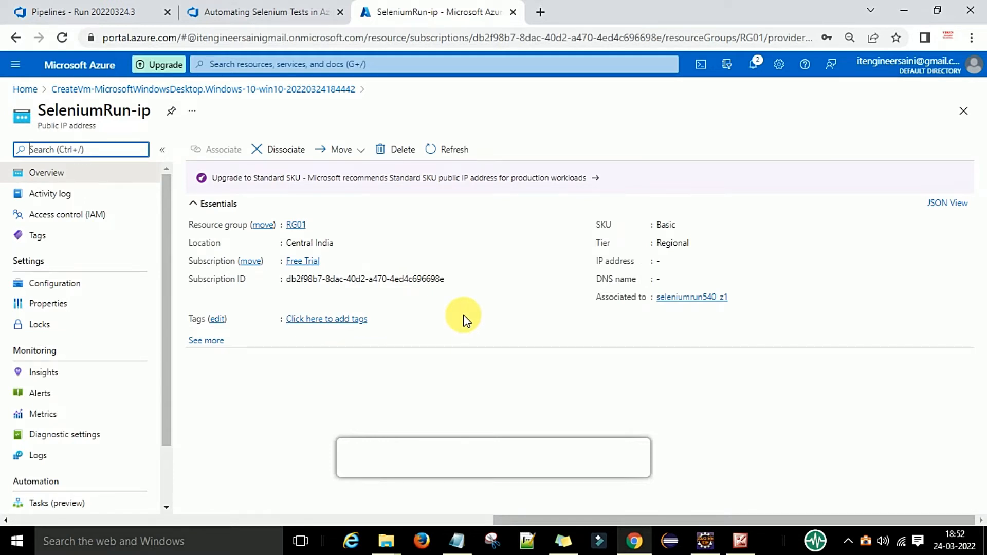
click(684, 298)
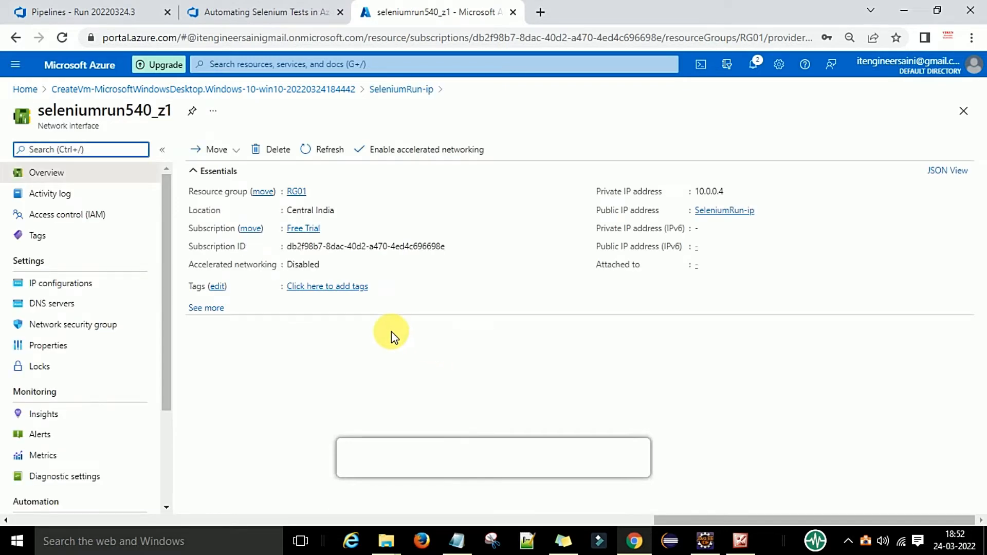
click(201, 309)
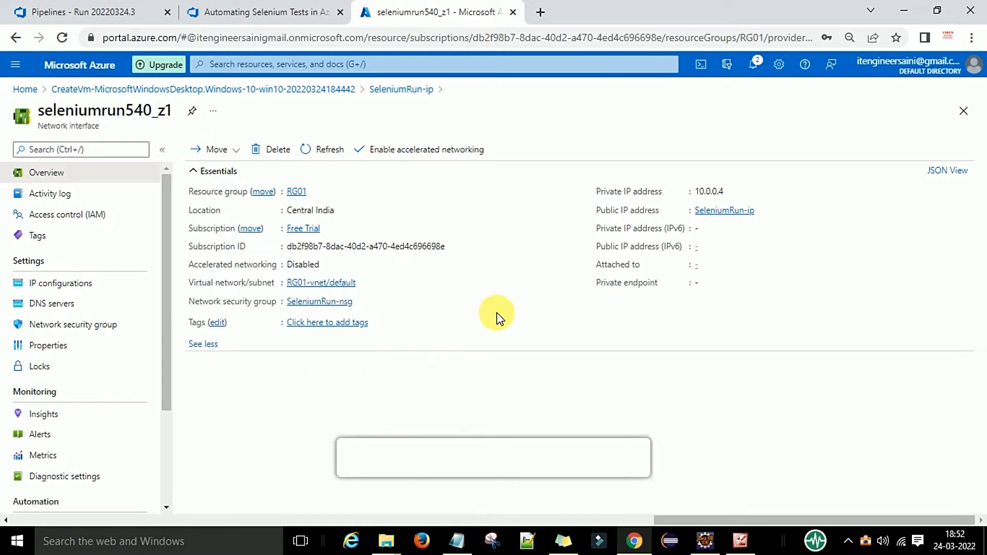
click(725, 211)
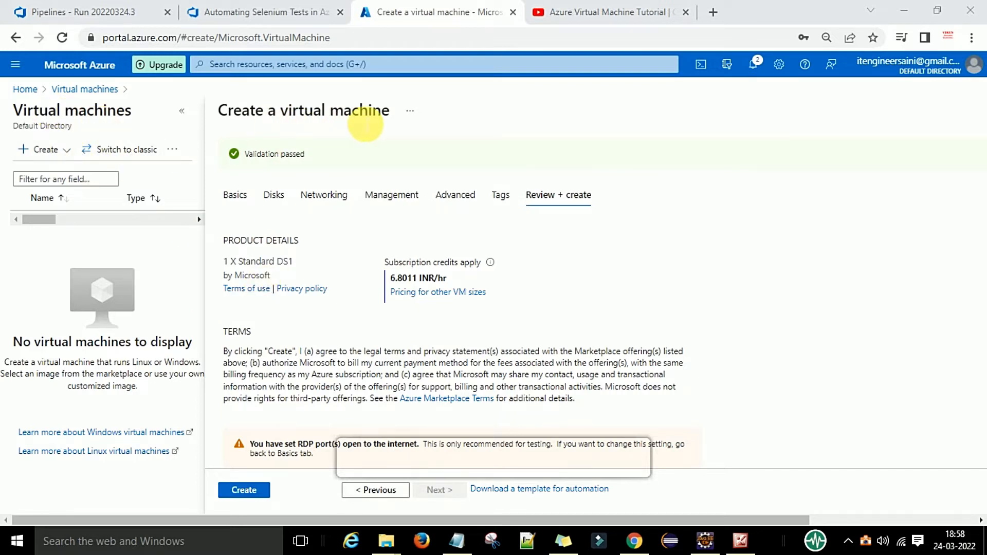
Submit the VM001 configuration with Create on the Review + create tab
click(242, 490)
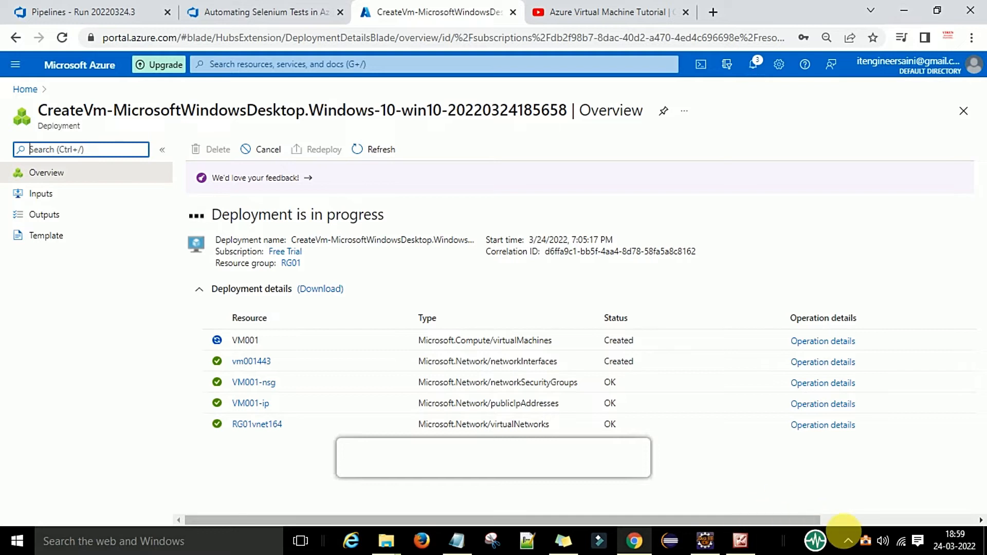
Look at the new VM's vm001443 network interface, then go to Virtual machines via portal search
click(849, 541)
click(615, 472)
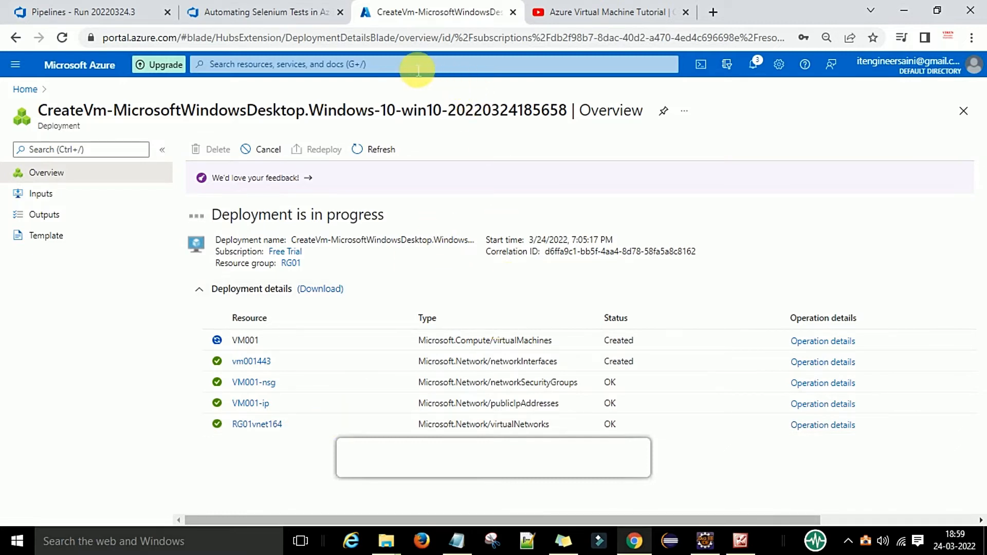
click(266, 368)
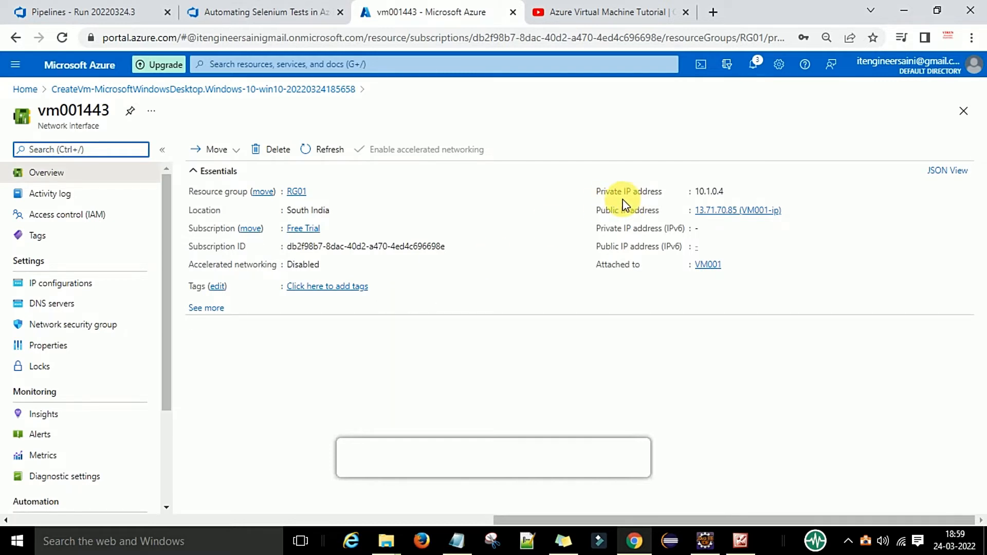
click(399, 70)
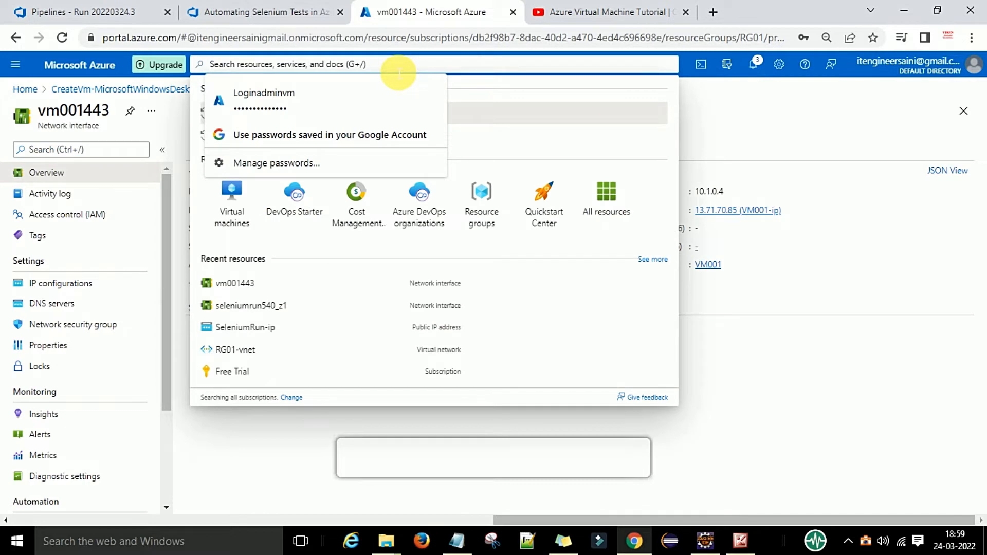
click(231, 216)
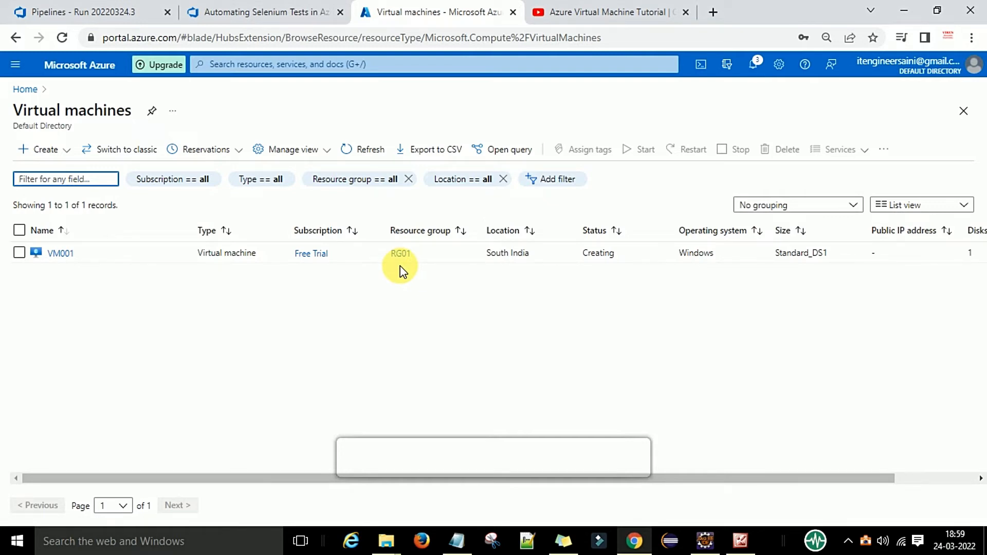
Copy VM001's public IP from its overview and search Windows for 'mst' to find Remote Desktop Connection
click(65, 257)
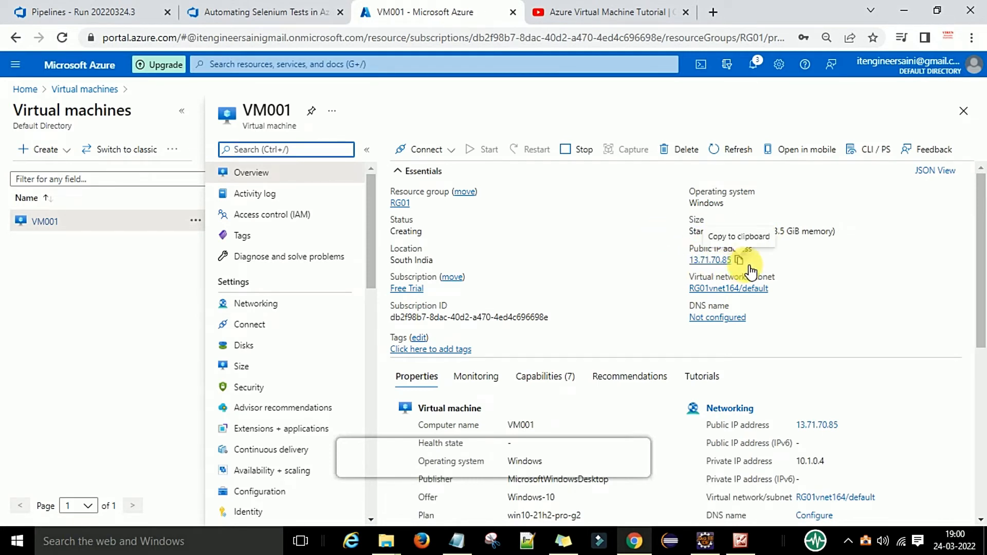
click(745, 263)
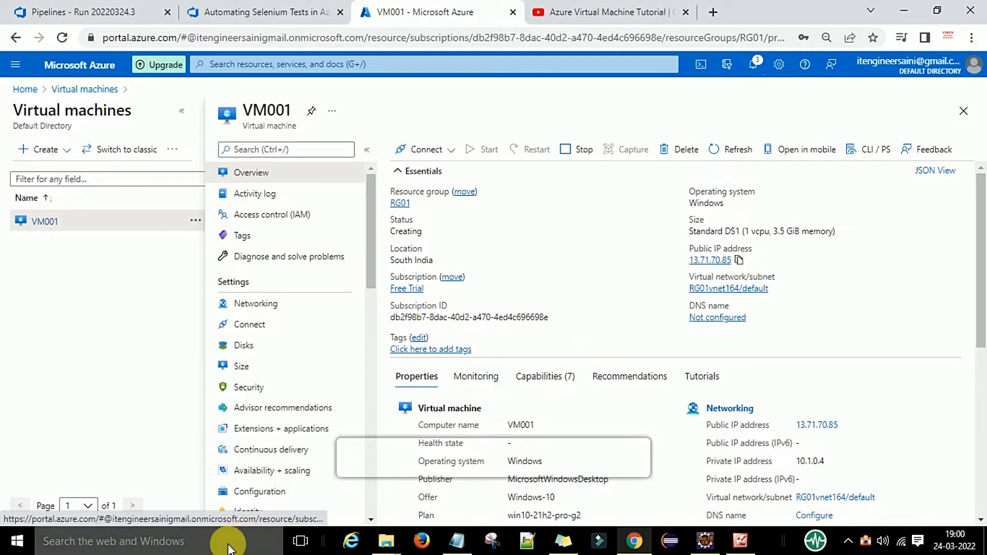
click(157, 545)
text(mst)
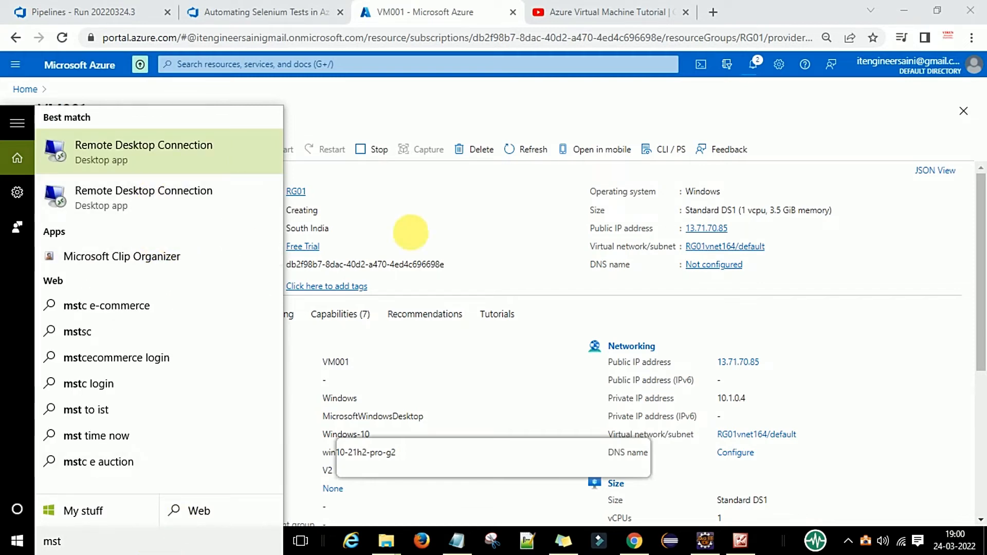
Launch Remote Desktop Connection and try connecting to the pasted IP 13.71.70.85
key(Return)
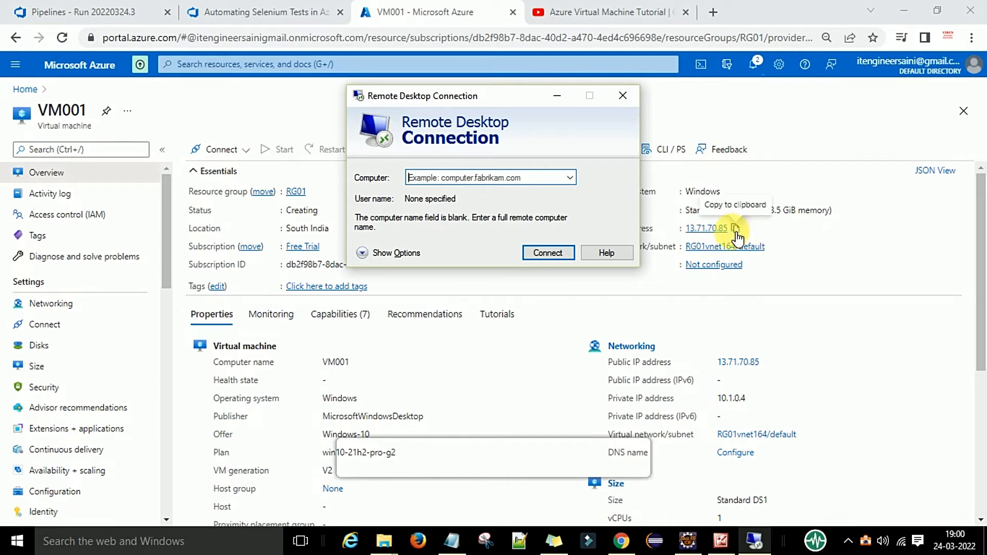
click(740, 231)
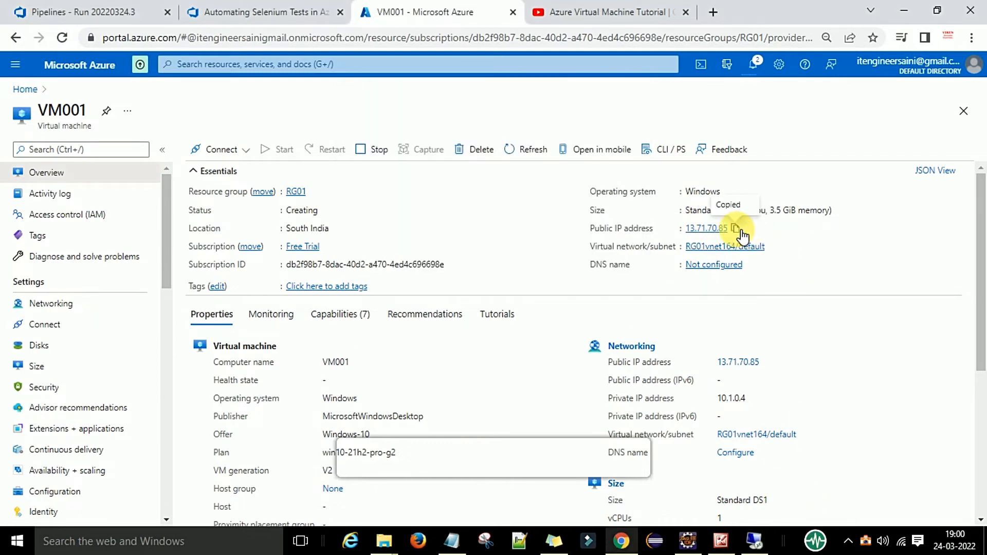
click(754, 540)
click(452, 179)
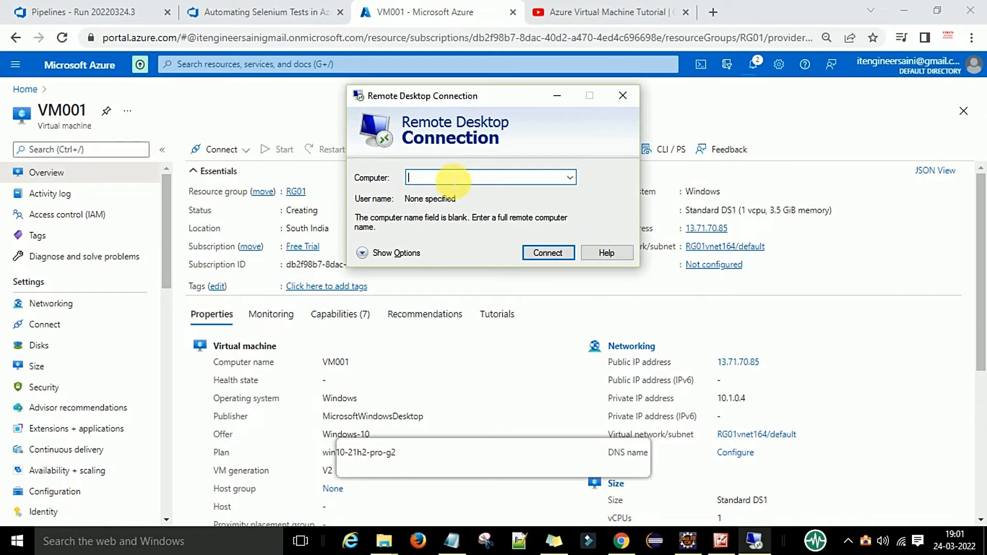
key(ctrl+v)
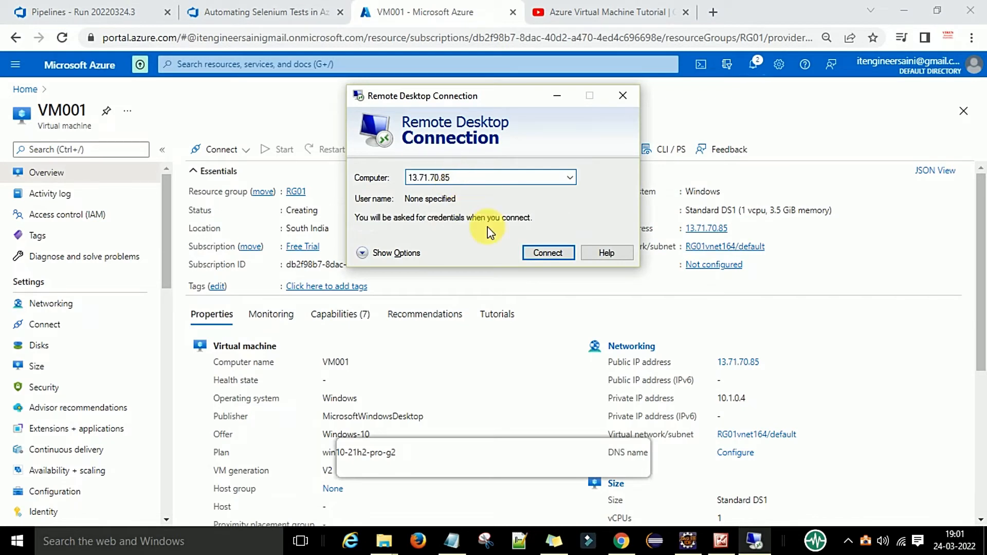
click(540, 256)
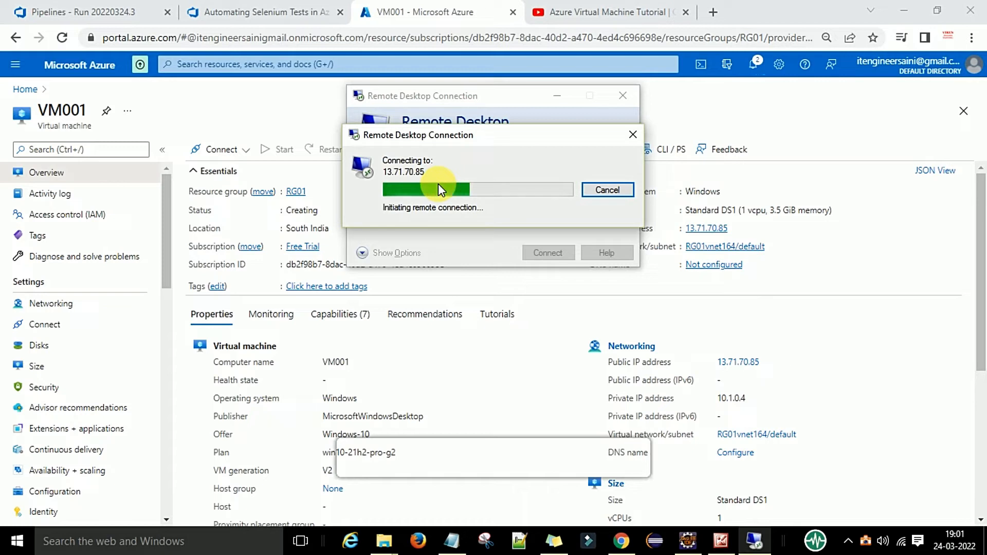
Dismiss the can't-connect error, minimize Remote Desktop, and go back to the Virtual machines page
click(685, 12)
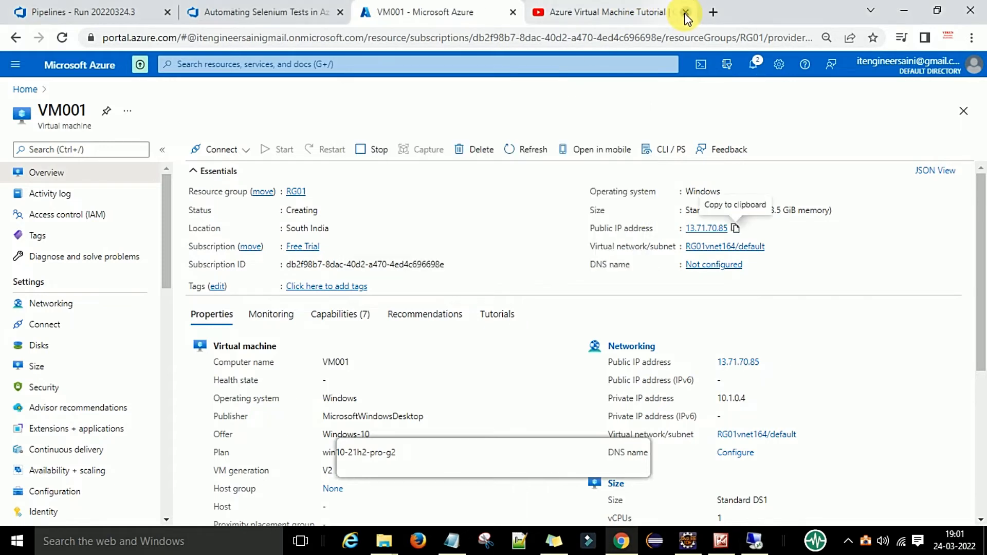
click(754, 541)
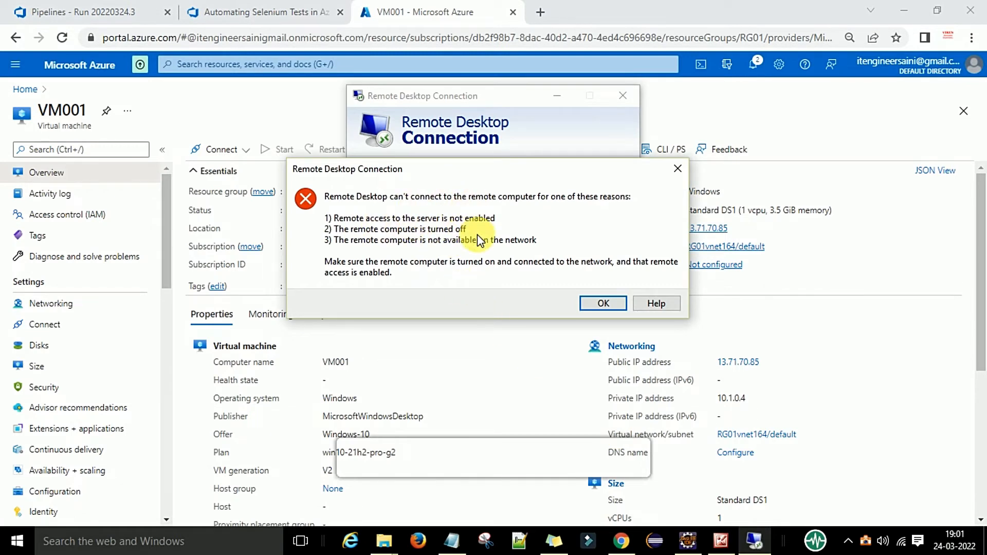
click(604, 303)
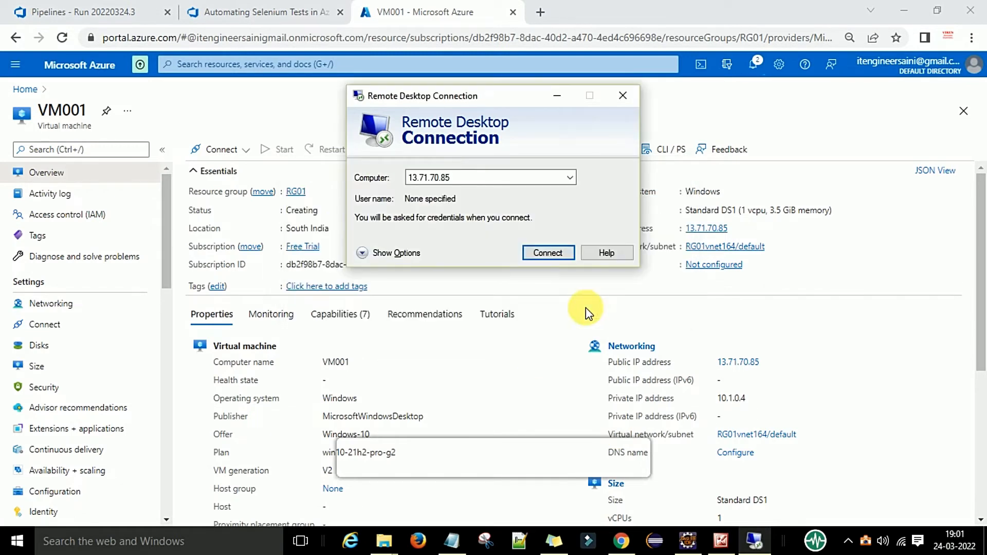
double_click(486, 178)
click(487, 180)
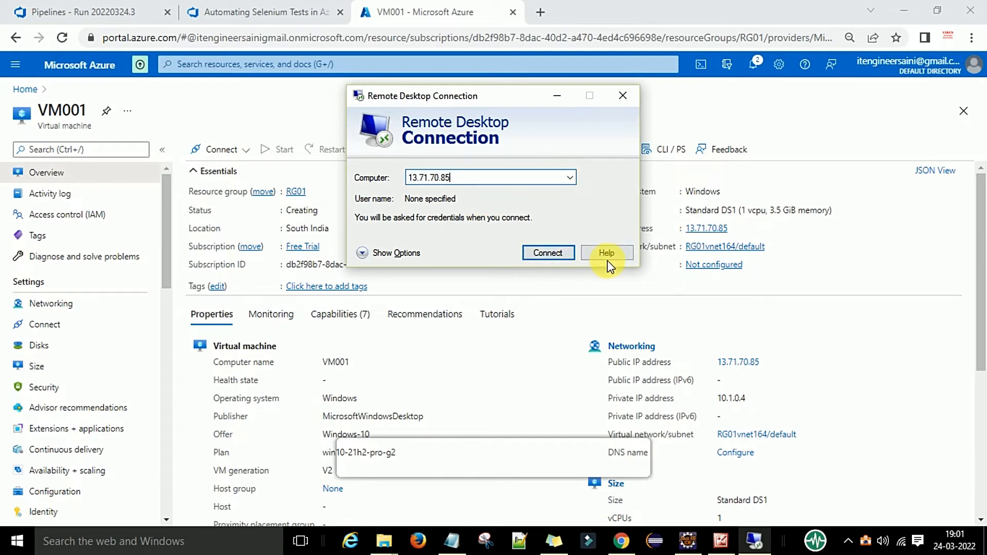
click(568, 102)
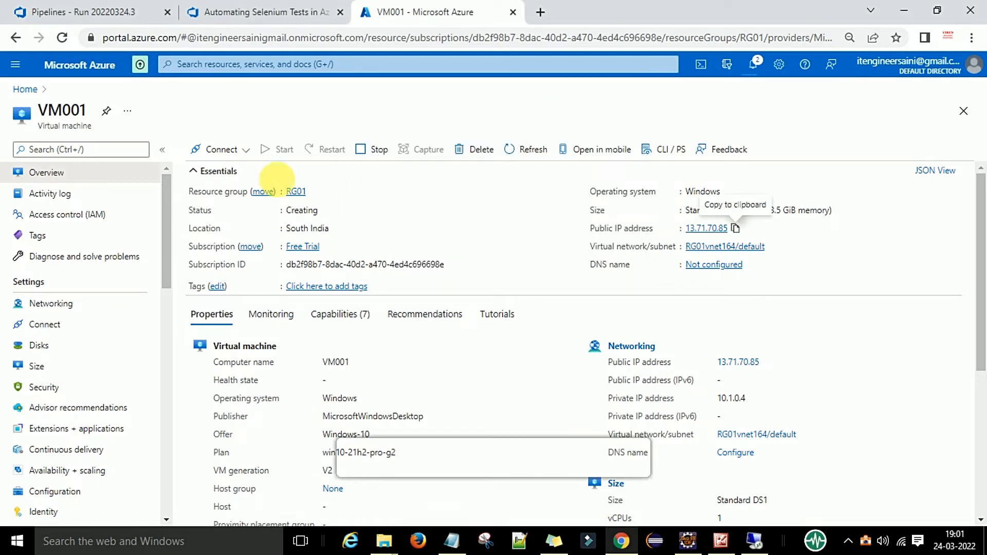
click(12, 41)
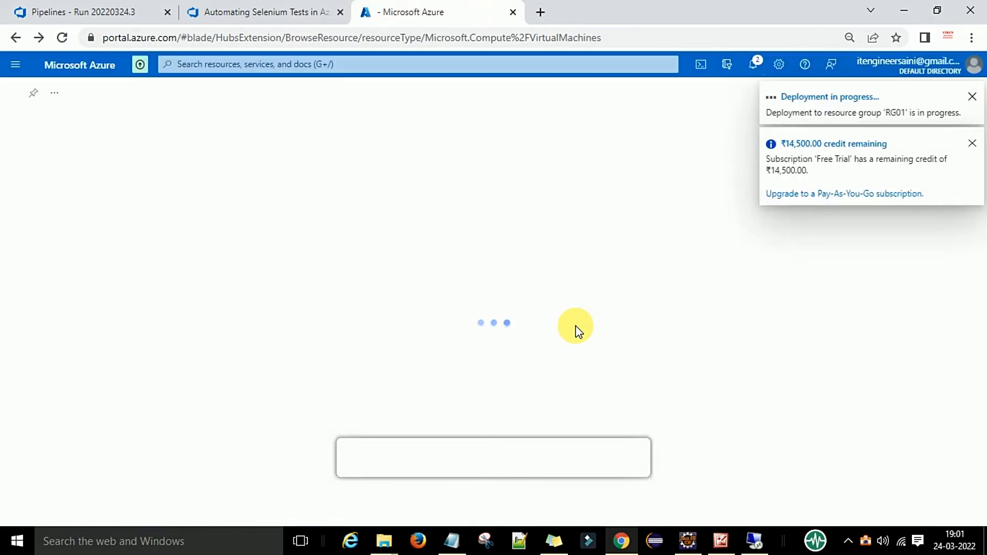
Follow the VM001 deployment until complete, then open the Virtual machines list to see it Running
click(825, 100)
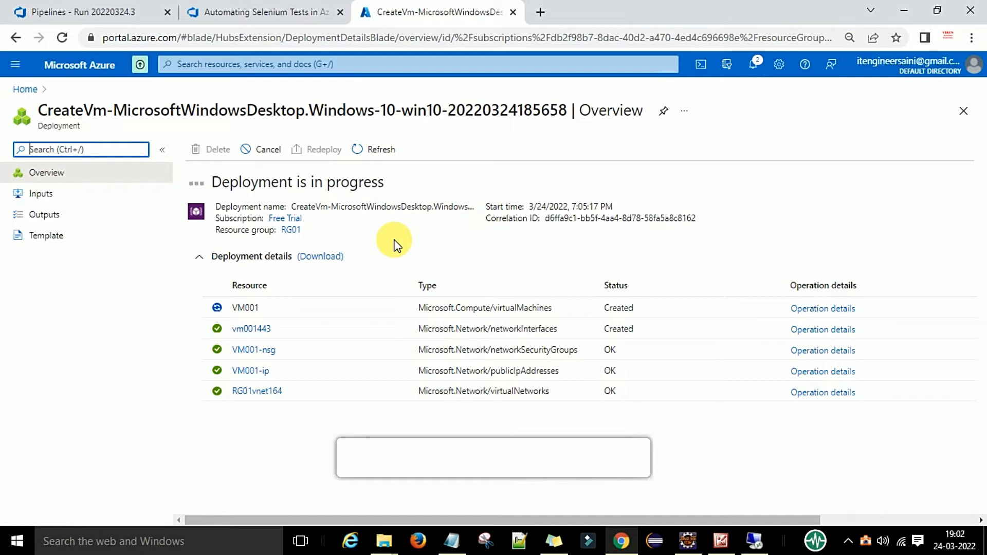
click(450, 236)
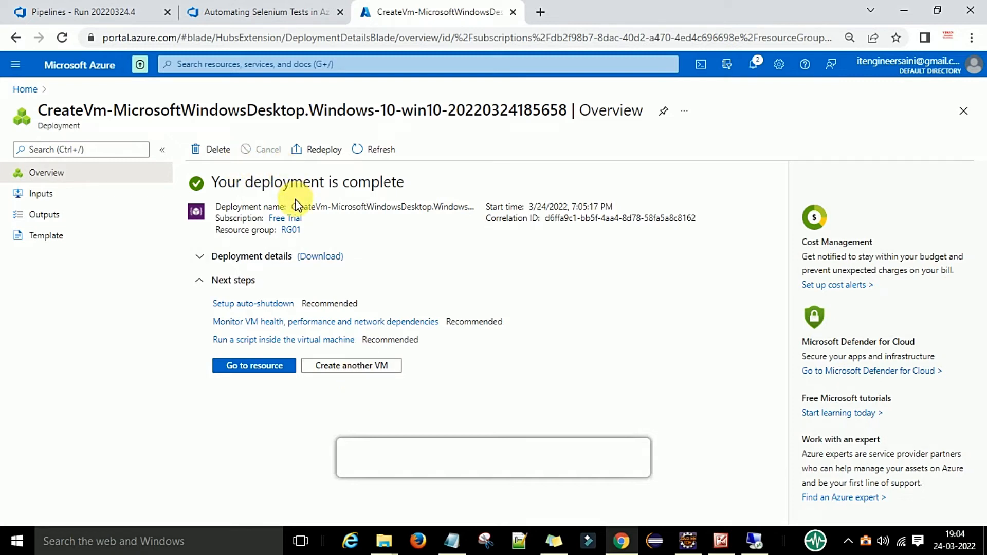
click(353, 64)
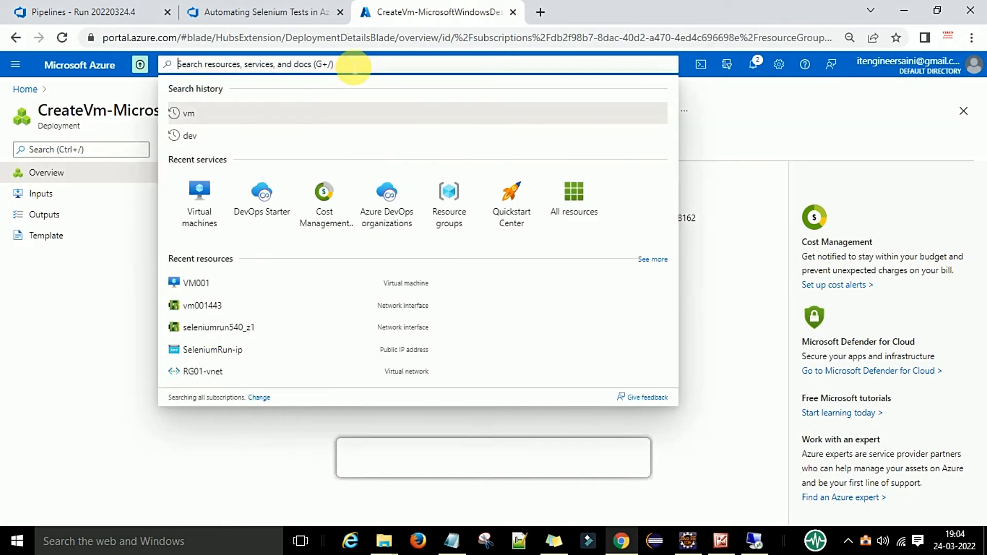
click(200, 204)
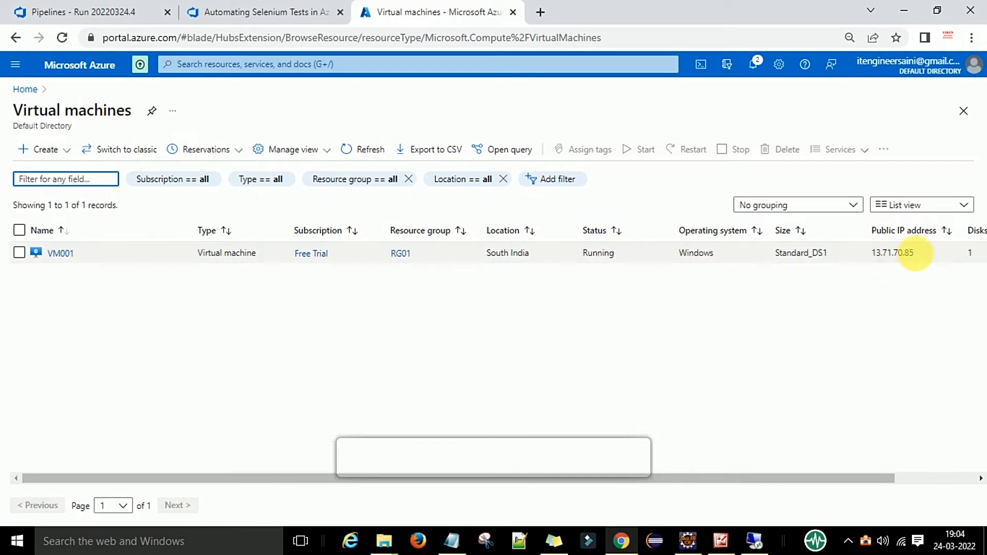
Connect to 13.71.70.85 using another account, entering the VM admin username and password
click(763, 533)
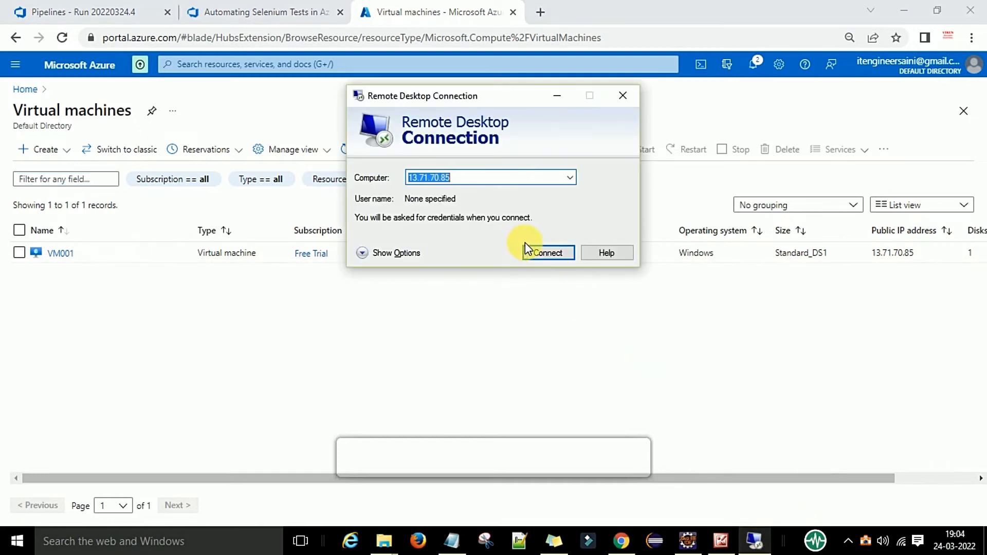
click(546, 253)
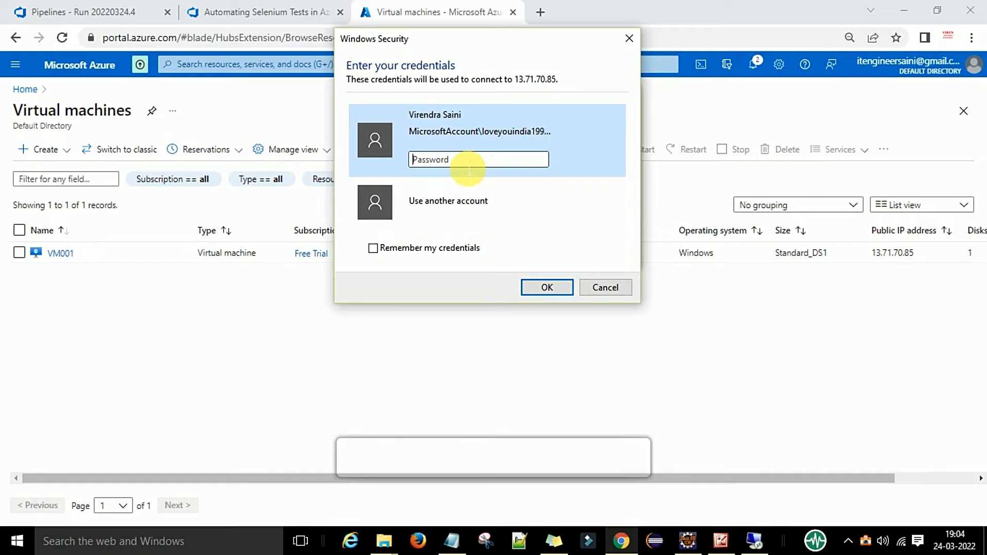
click(463, 201)
click(465, 178)
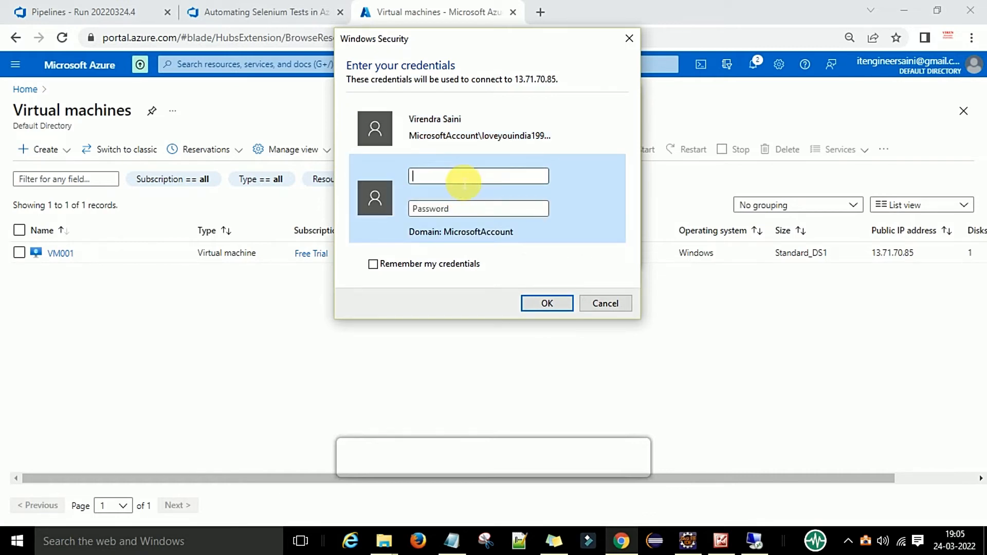
text(L)
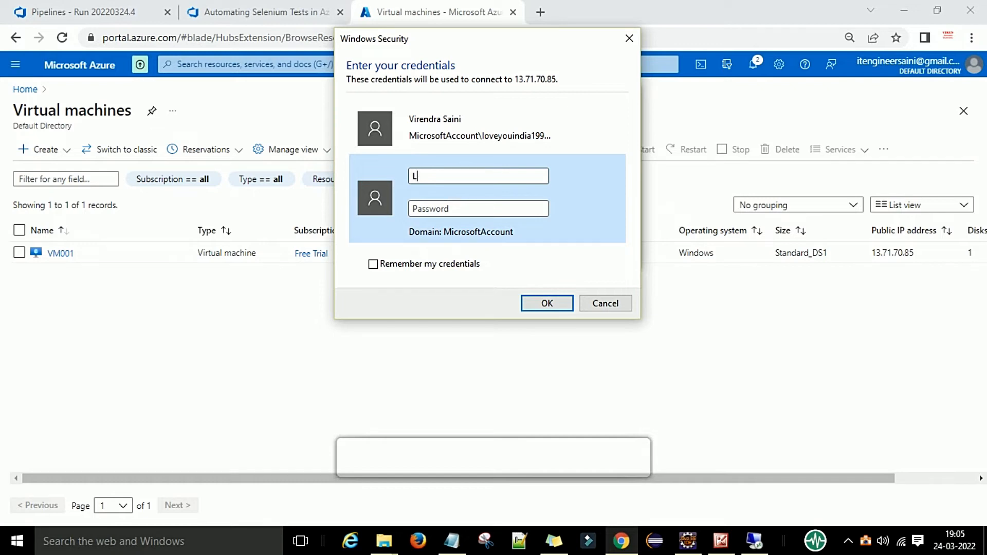
text(oginadminvm)
key(Tab)
text(•)
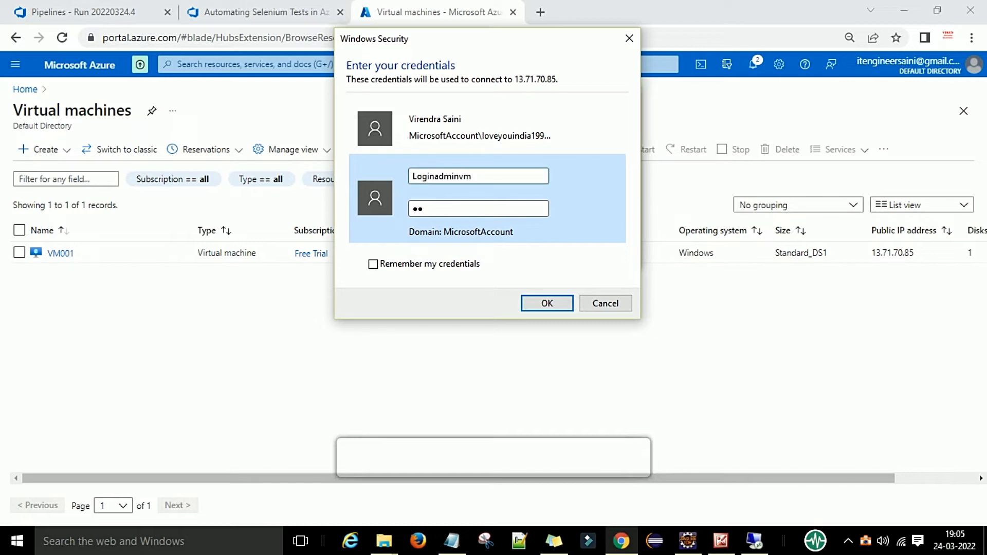
text(••••••••••••)
click(540, 302)
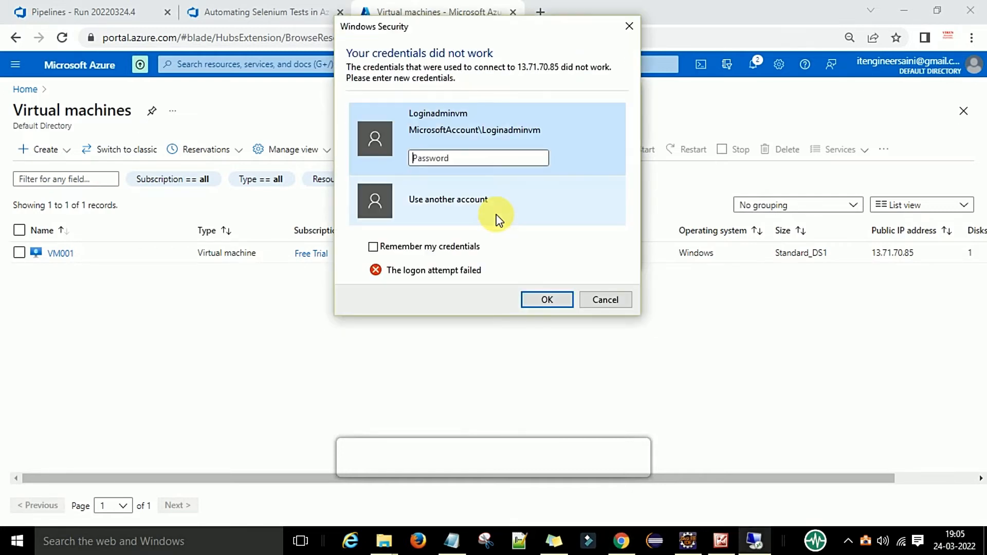
Retype the admin password, then accept VM001's certificate with Don't ask me again ticked
click(484, 163)
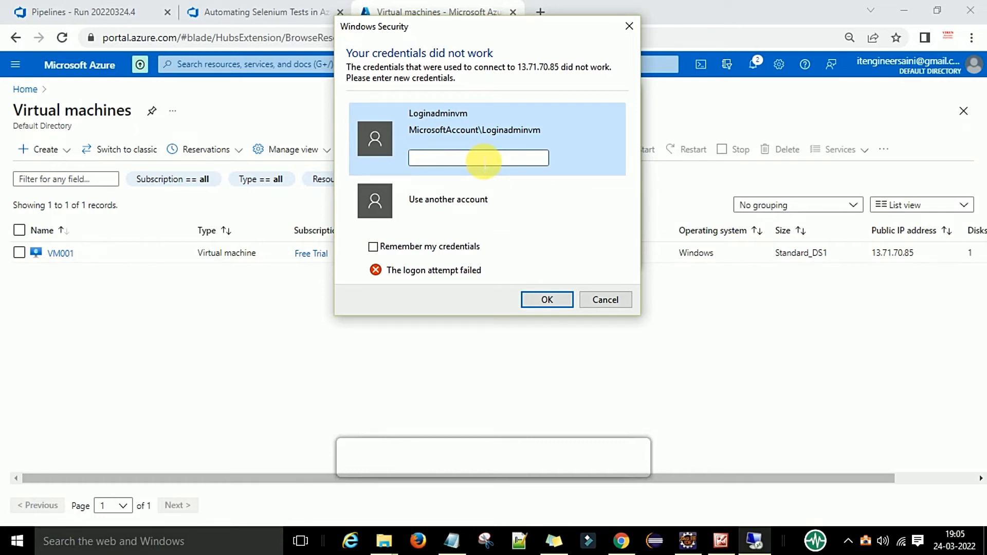
text(•••••)
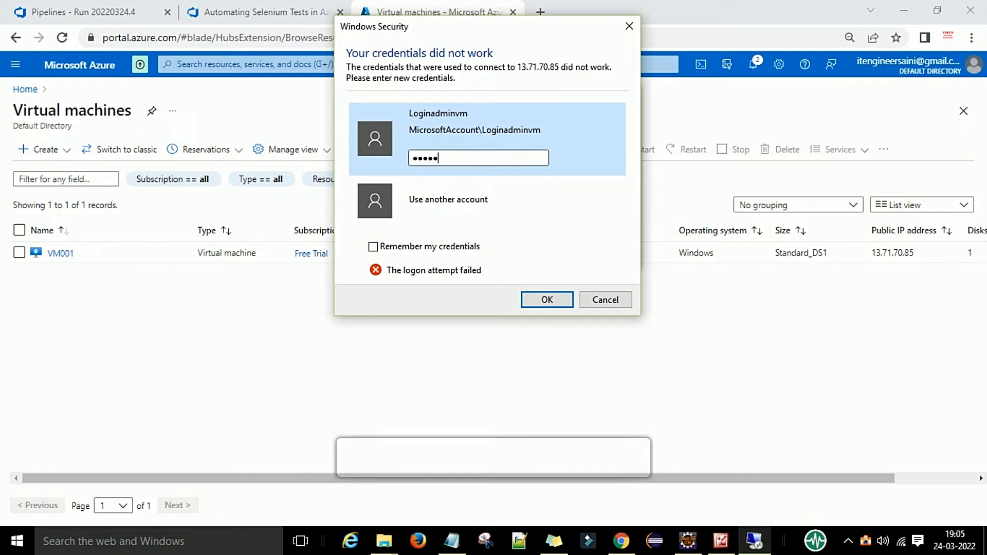
text(••••••••)
click(546, 299)
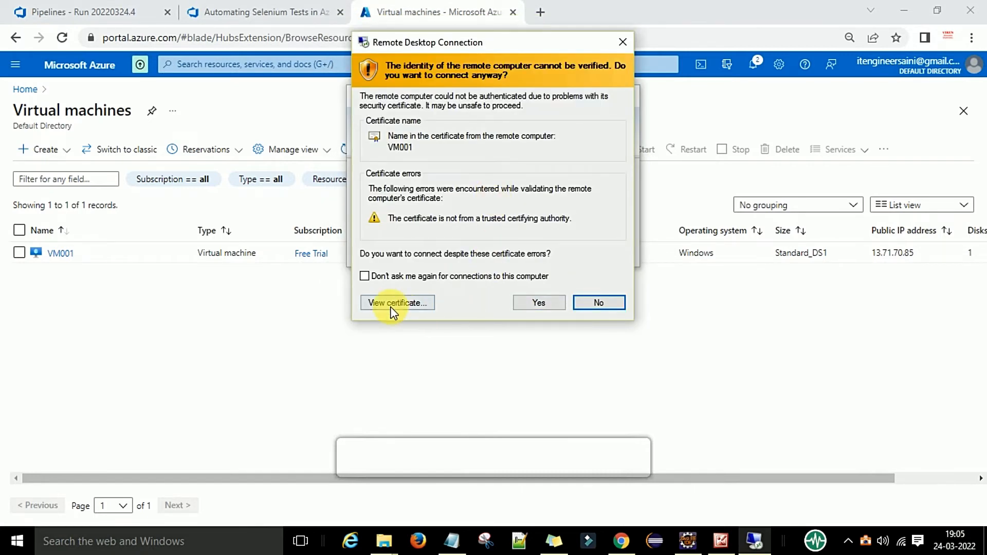
click(441, 276)
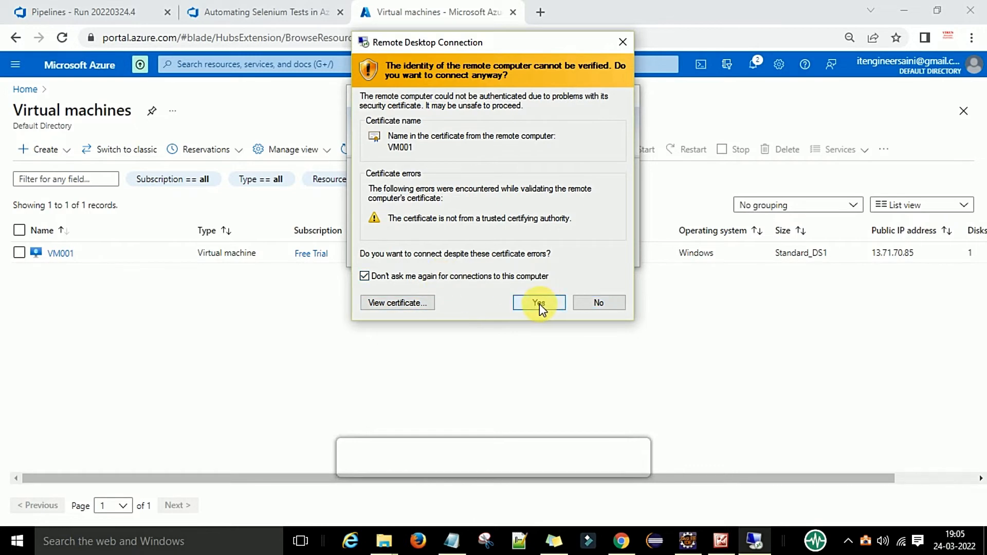
click(539, 304)
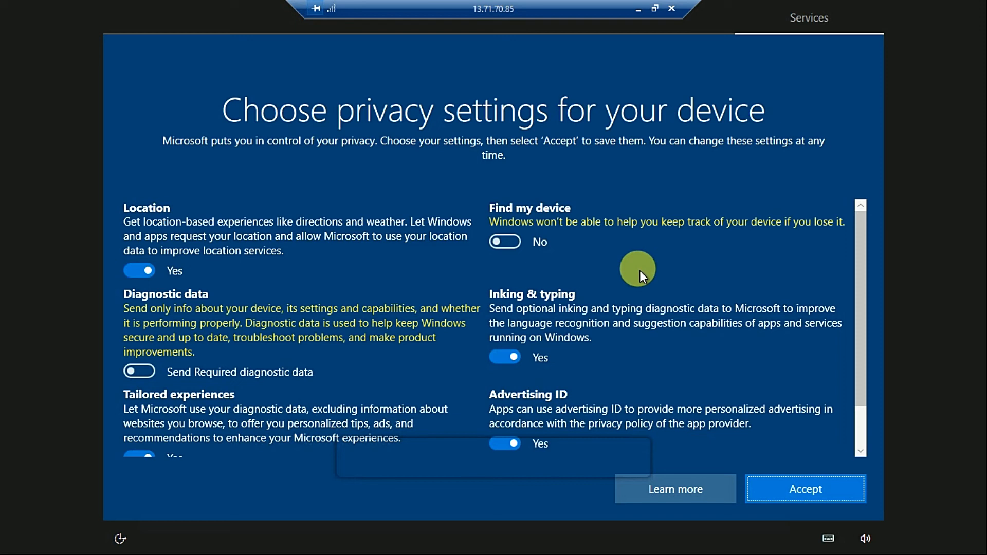
Toggle Find my device on and back off, then accept the privacy settings
scroll(647, 276, down, 1)
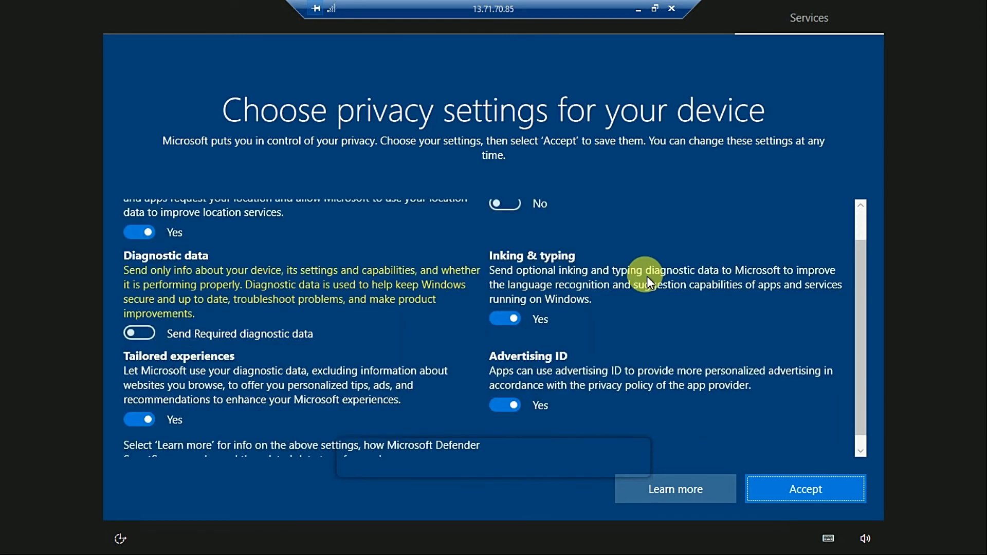
scroll(529, 251, up, 1)
click(517, 242)
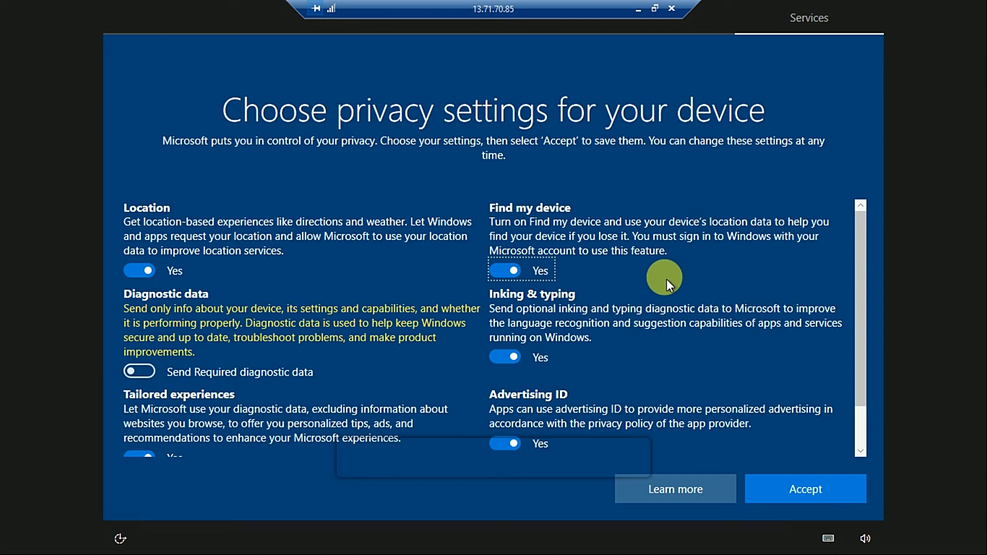
scroll(666, 279, down, 1)
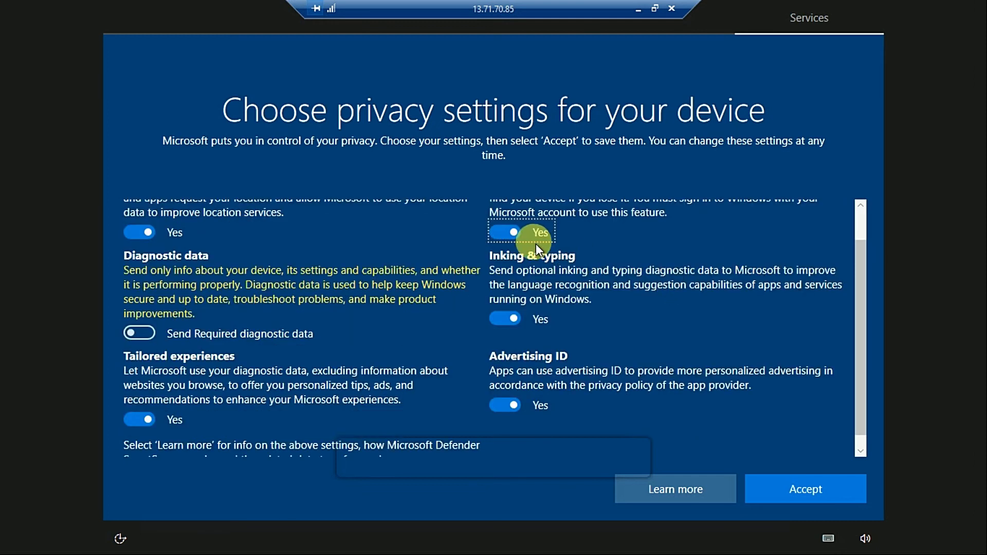
click(495, 231)
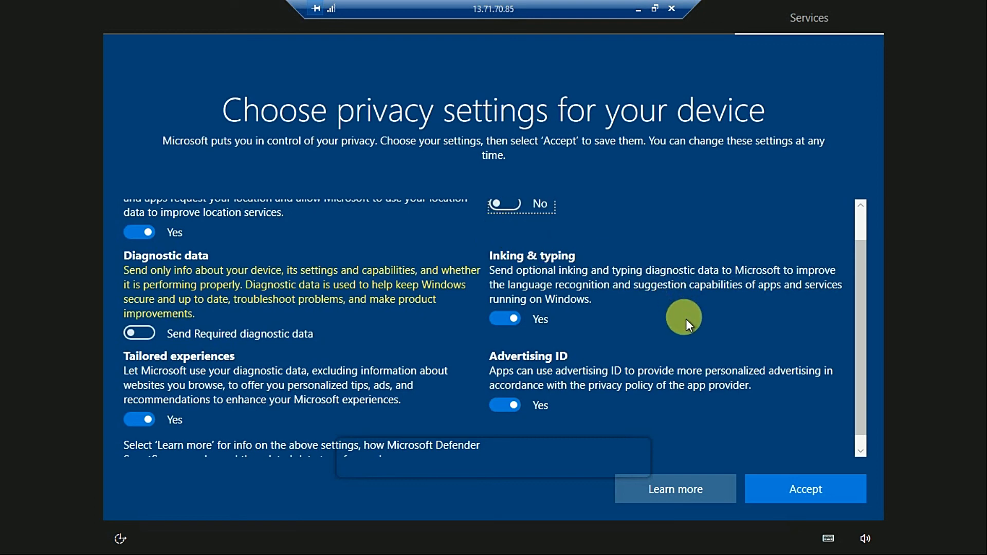
click(813, 493)
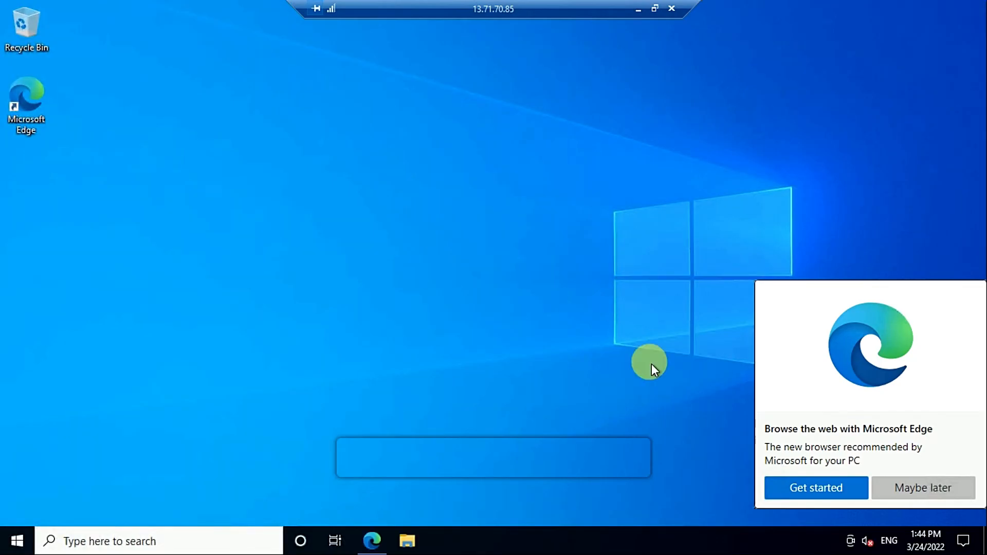
Postpone the Edge introduction, make the VM discoverable on the network, and launch Edge
click(892, 488)
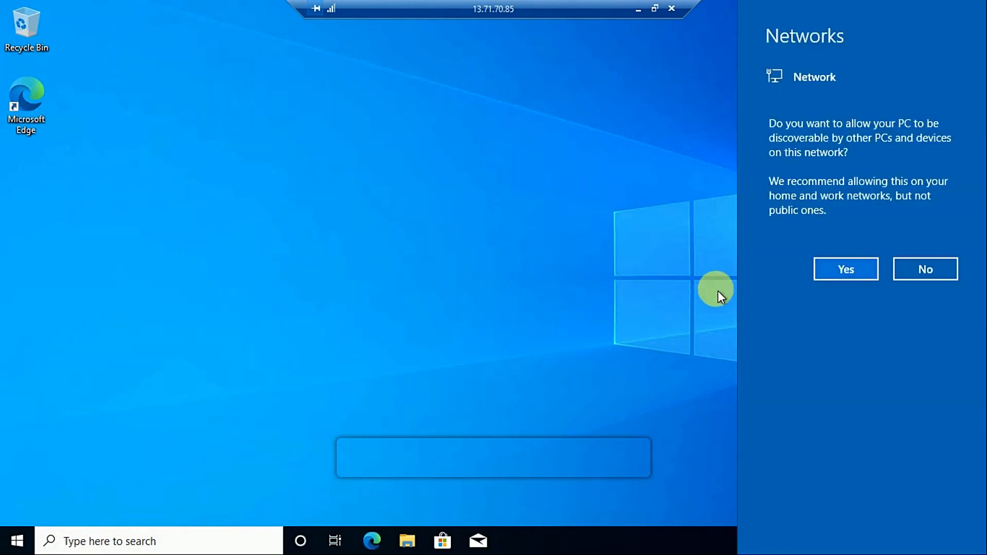
click(849, 272)
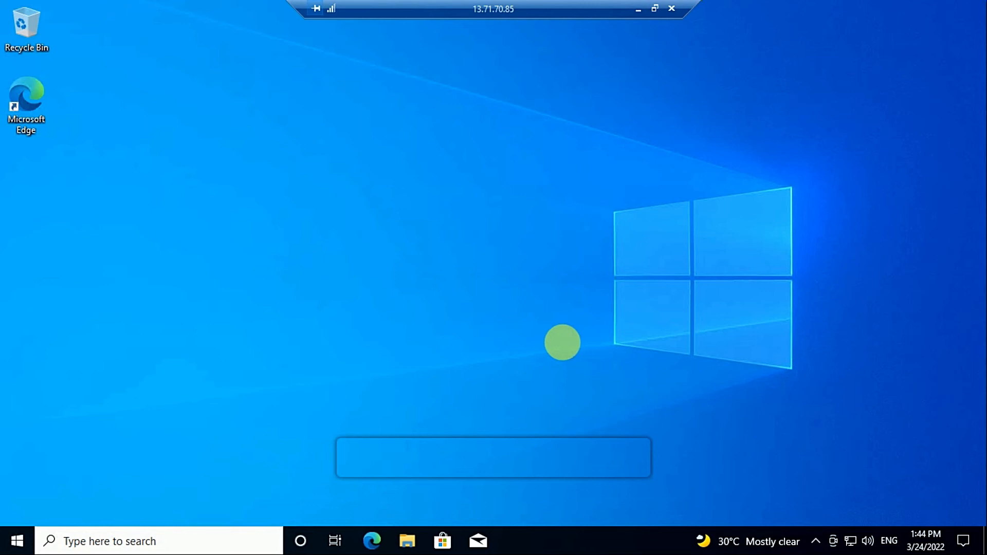
click(372, 534)
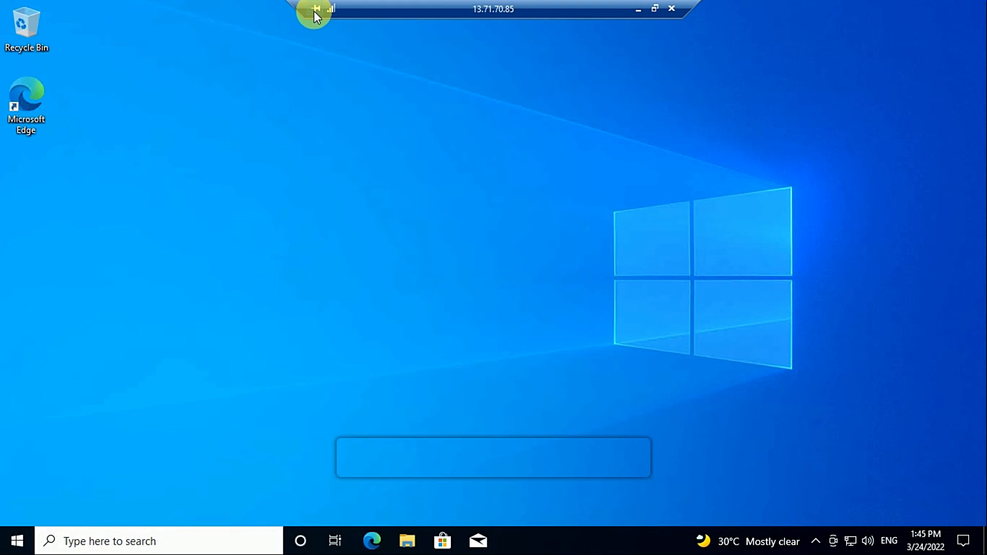
Restore the full-screen session to a window, move it, and minimize it to reveal the Azure portal
click(654, 9)
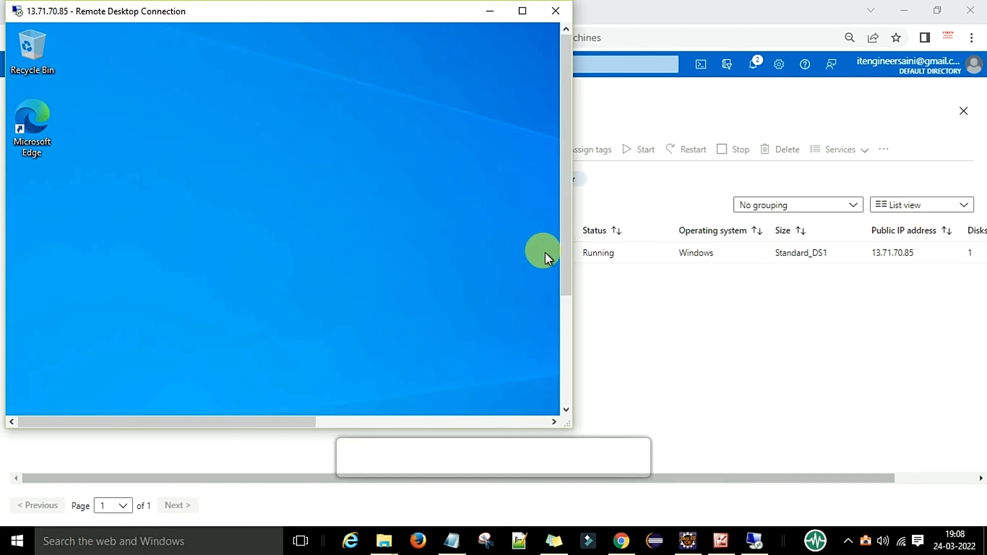
drag(566, 242, 557, 196)
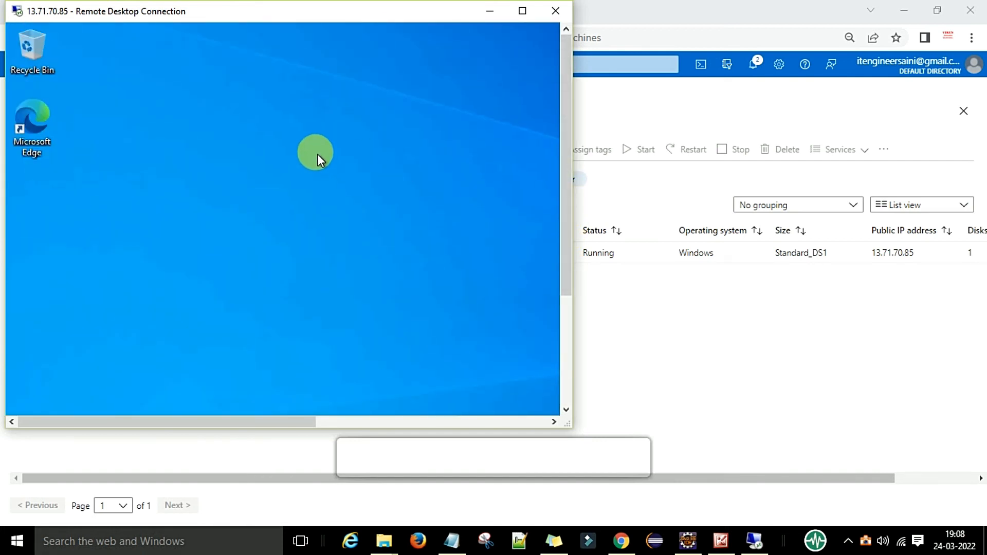
click(481, 12)
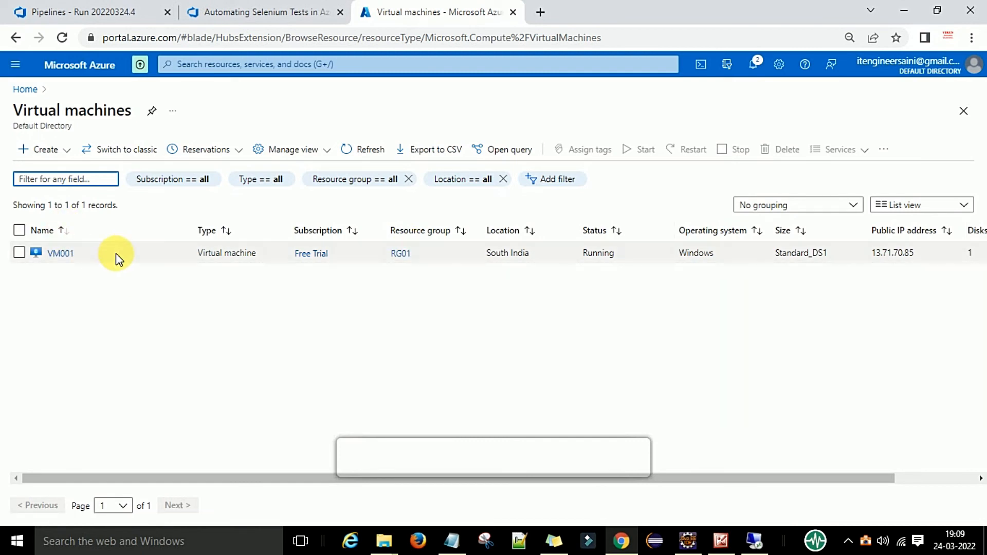
Choose Stop from VM001's actions menu, then cancel so the VM keeps running
click(616, 259)
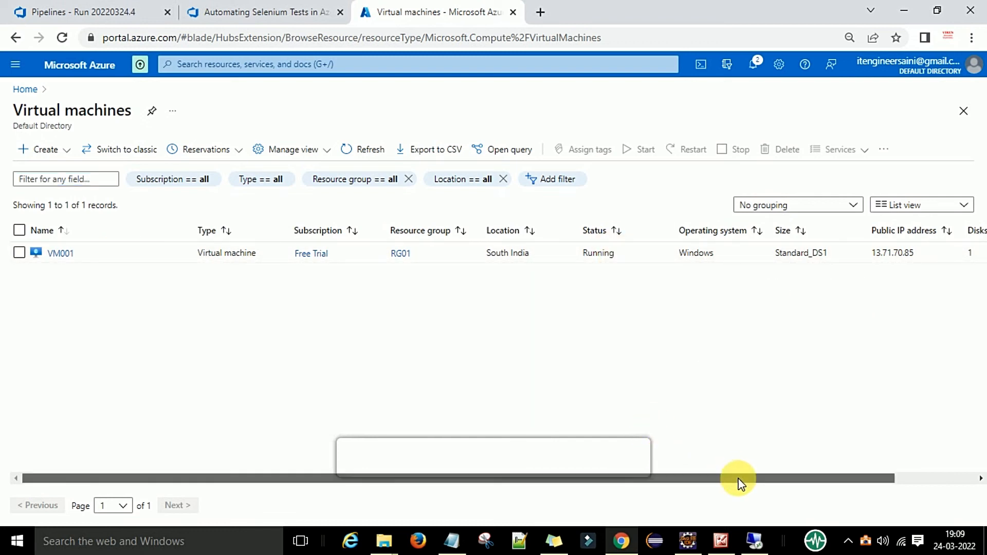
drag(738, 479, 879, 470)
click(979, 253)
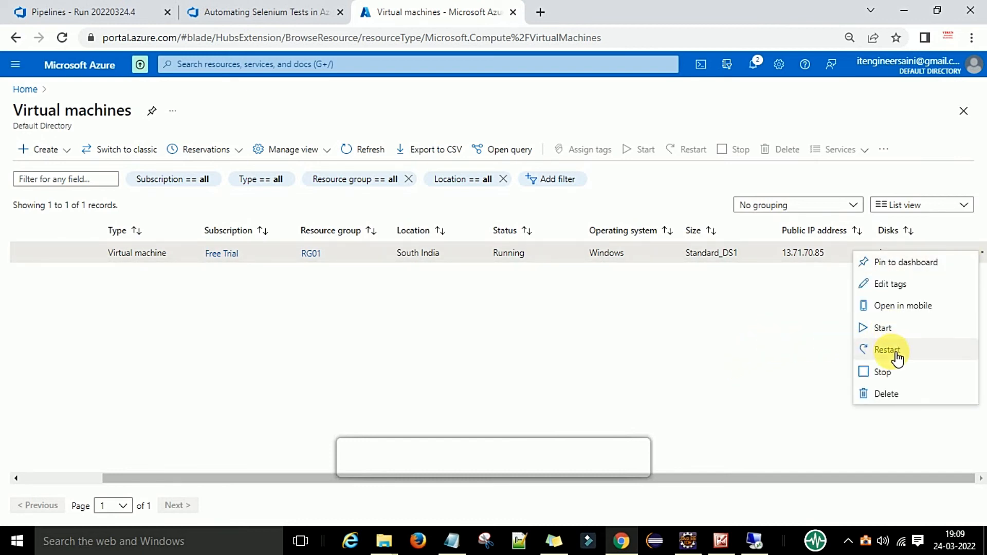
click(573, 325)
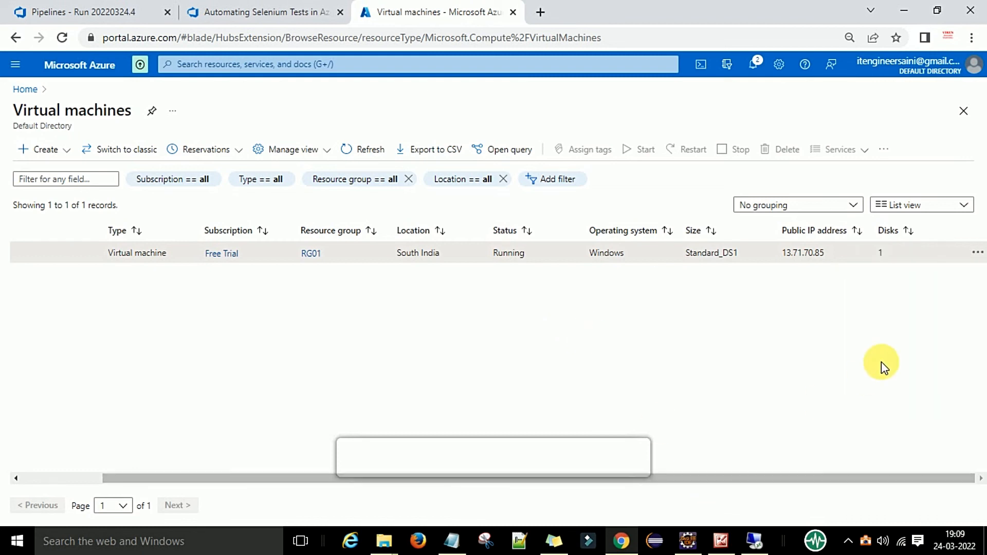
click(978, 253)
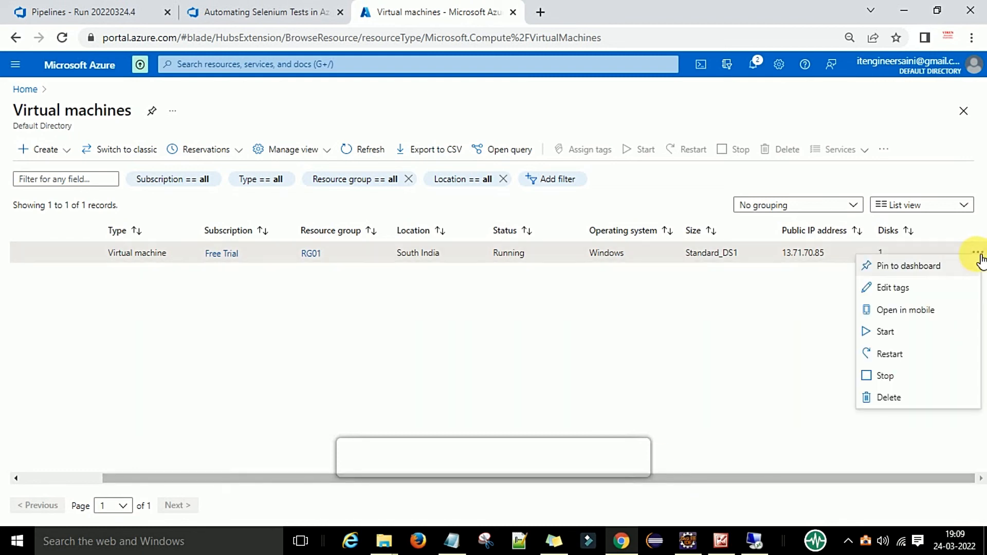
click(892, 381)
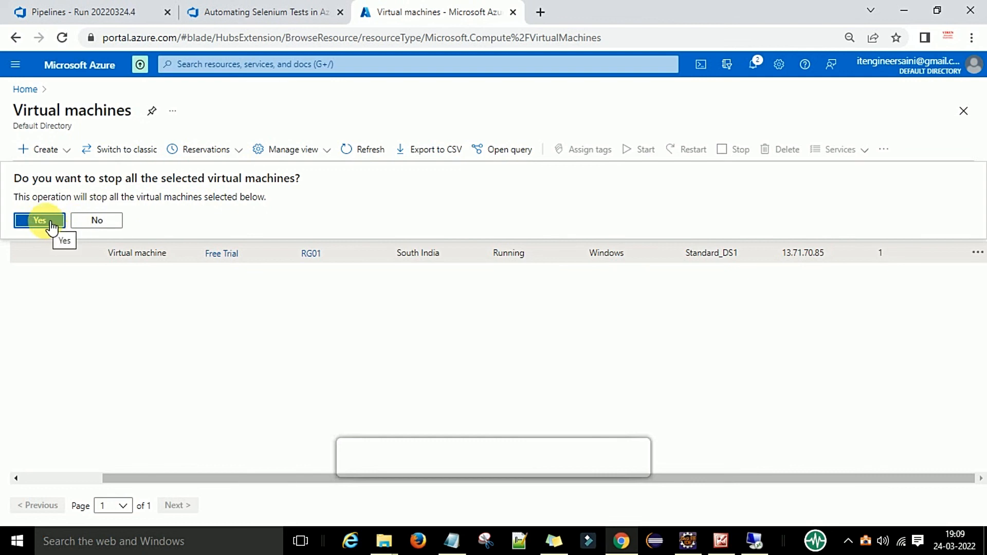
click(97, 225)
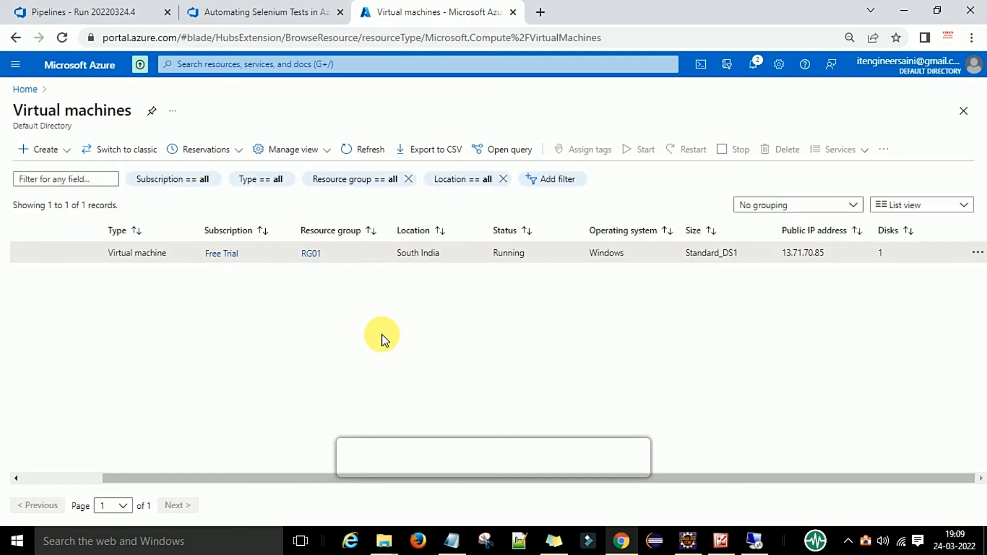
Tick VM001, sort the machines by Status, and return Remote Desktop to full screen
drag(270, 474, 60, 454)
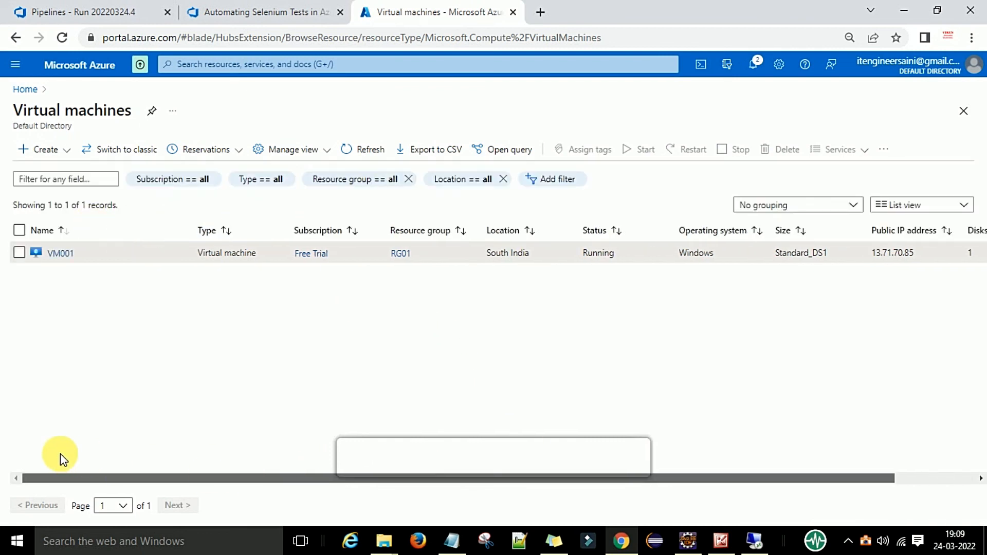
click(19, 252)
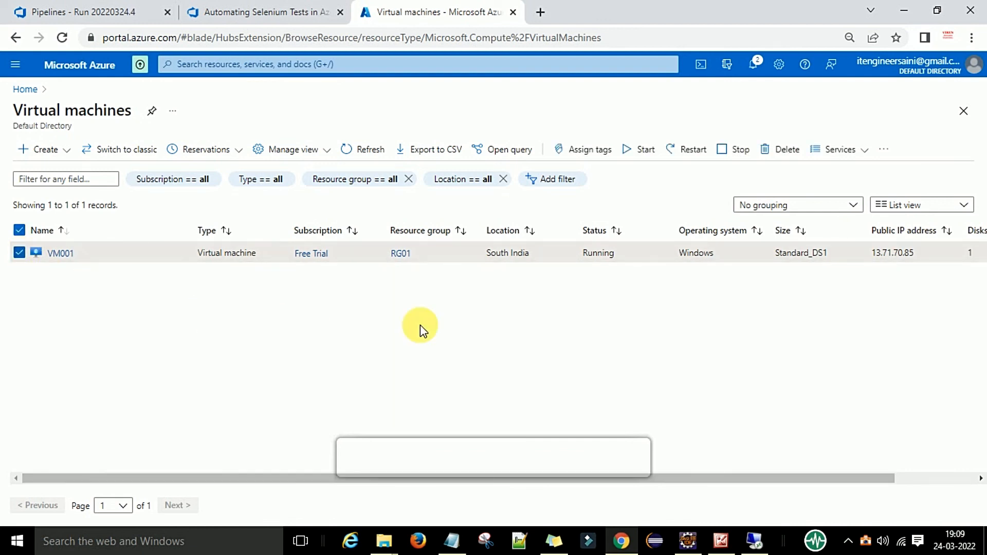
click(615, 232)
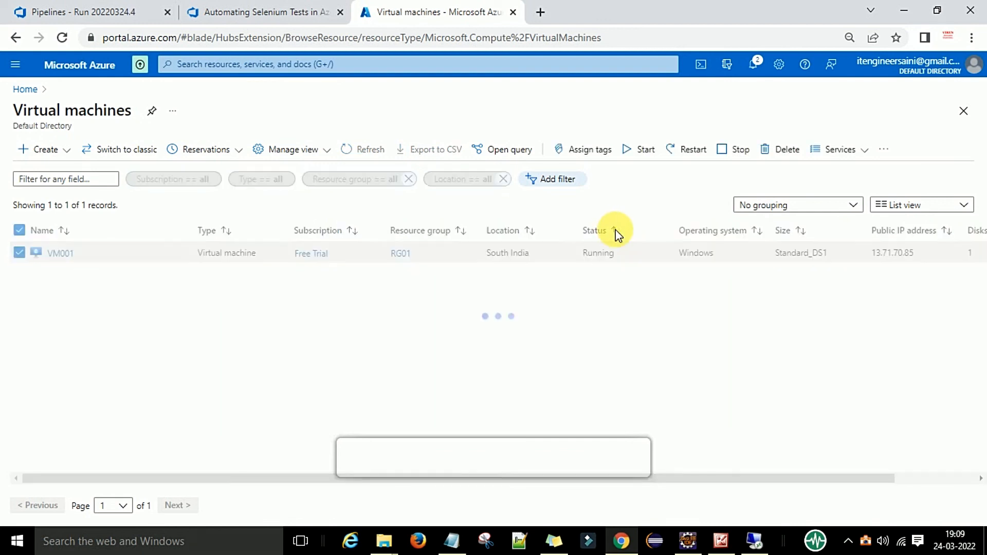
click(752, 544)
click(521, 11)
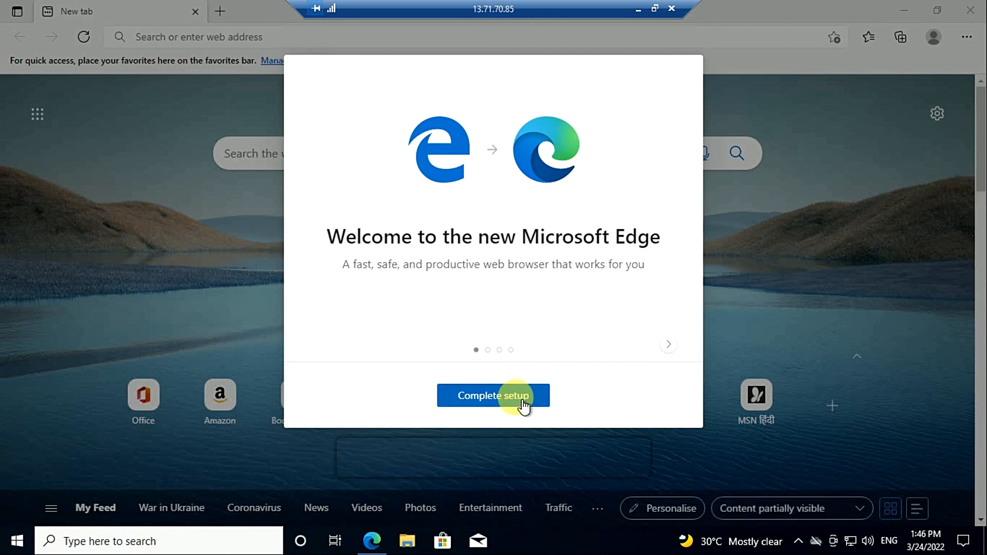
Complete Edge setup without signing in, and advance the welcome tour to its Shopping slide
click(524, 406)
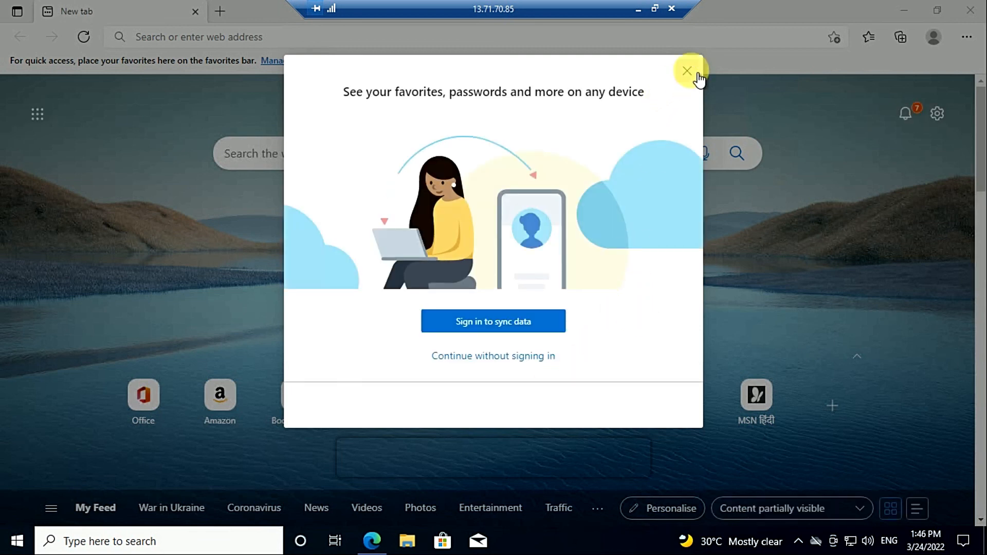
click(688, 72)
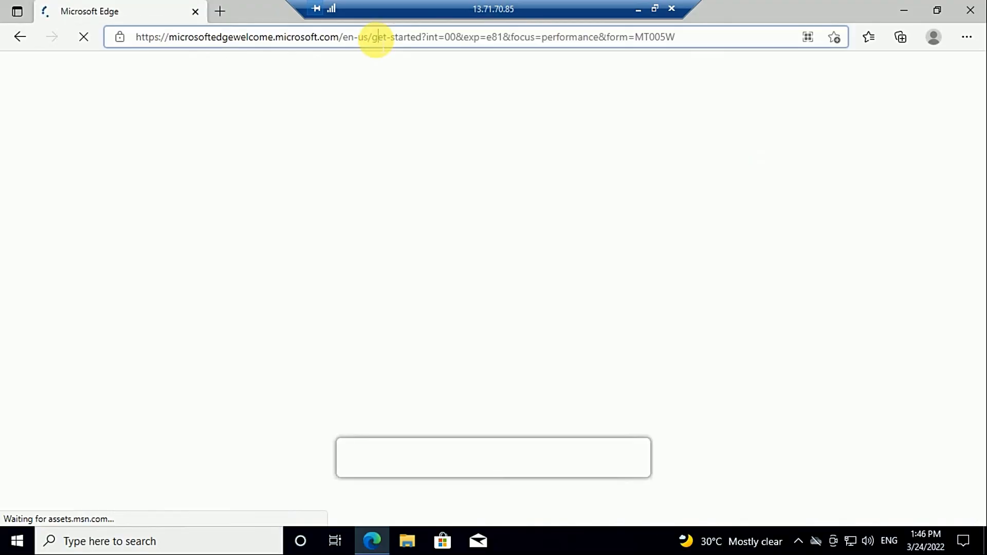
click(375, 35)
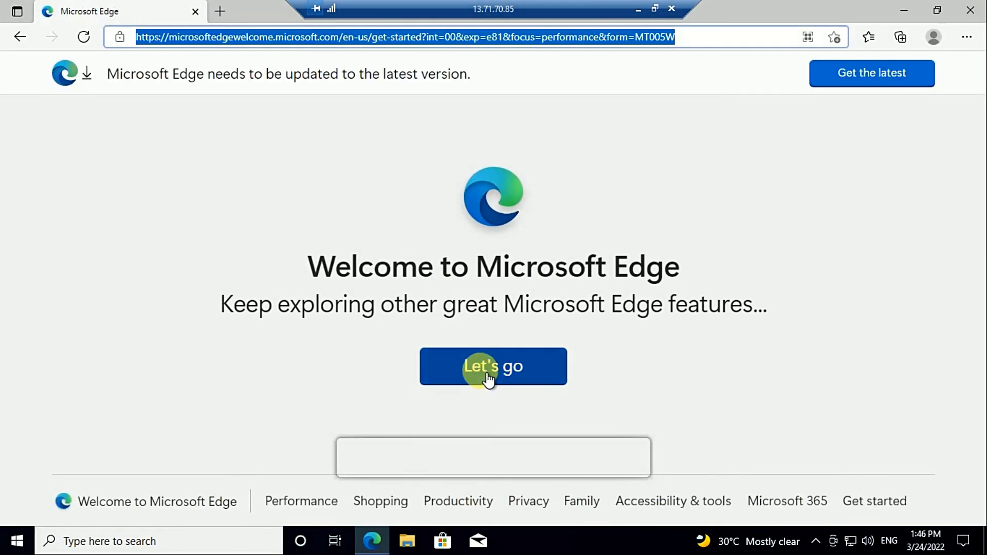
click(486, 381)
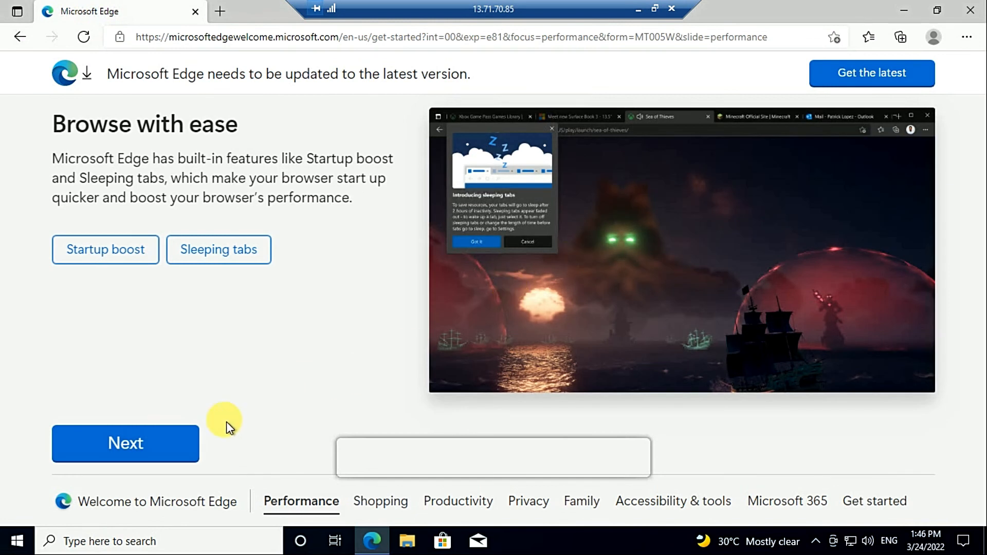
click(165, 432)
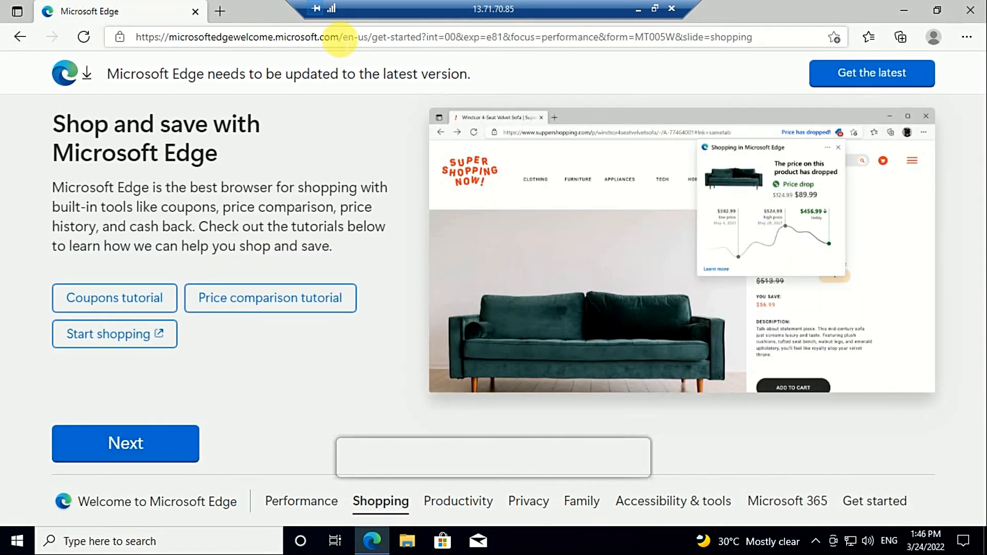
click(339, 39)
Search 'google chrome' in Edge and download ChromeSetup.exe from Google's Chrome page
text(google)
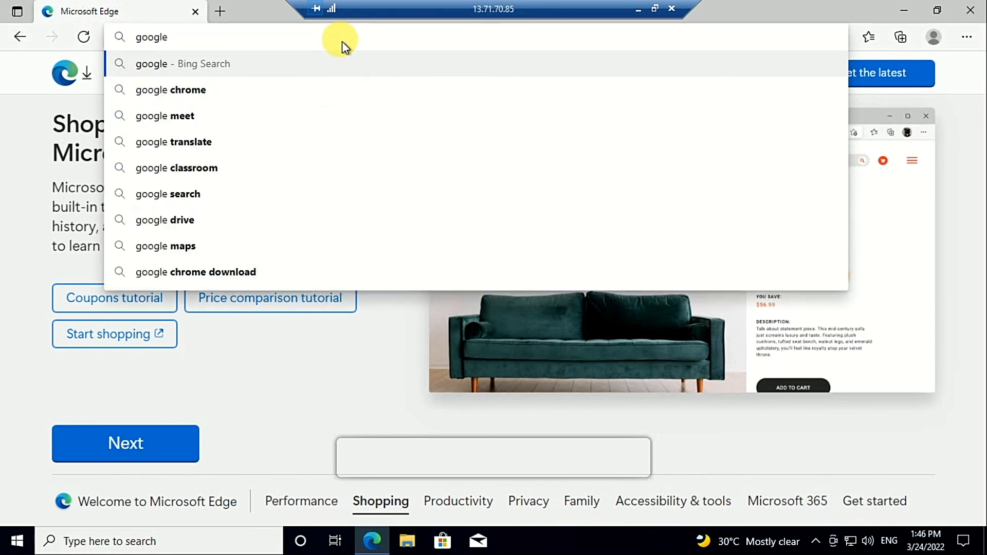
key(Down)
key(Return)
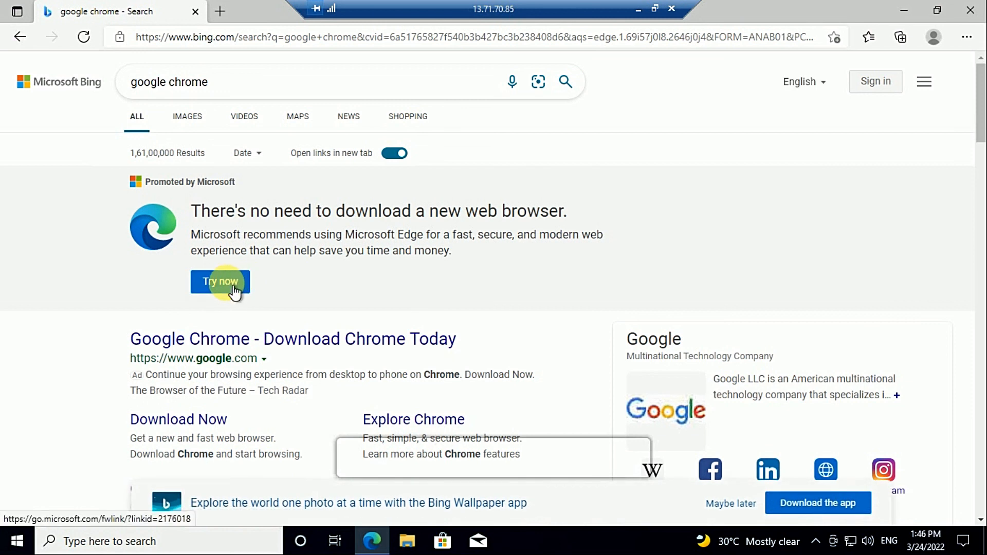
click(233, 289)
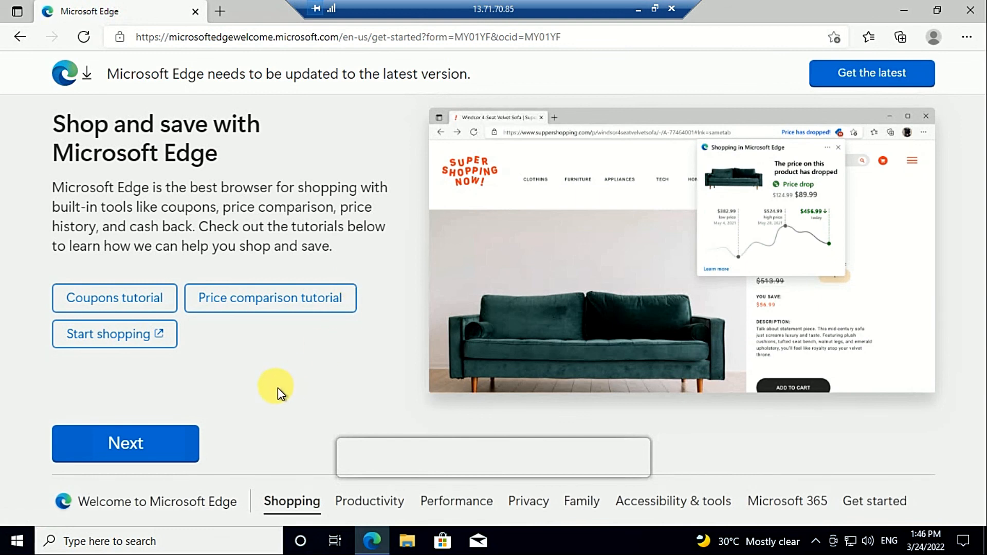
click(19, 38)
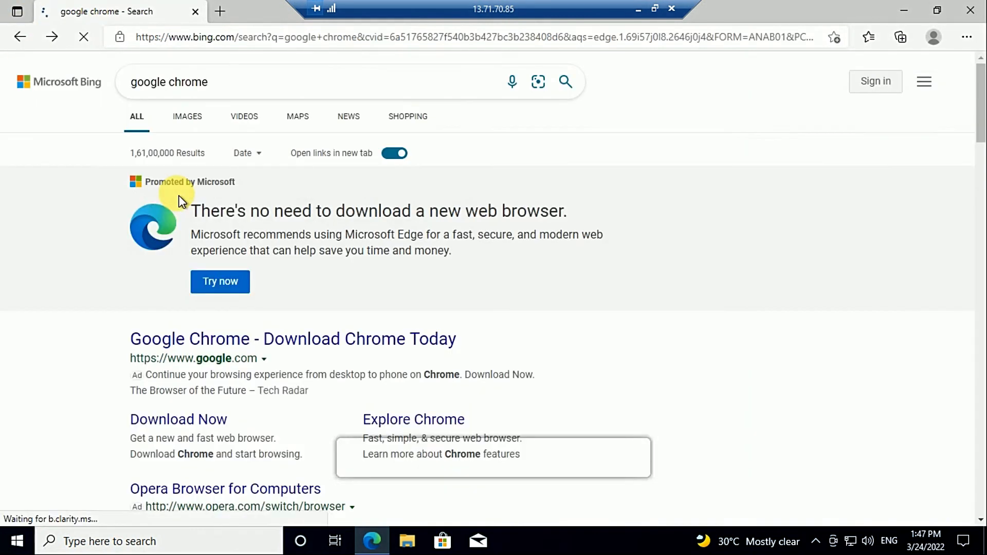
click(255, 348)
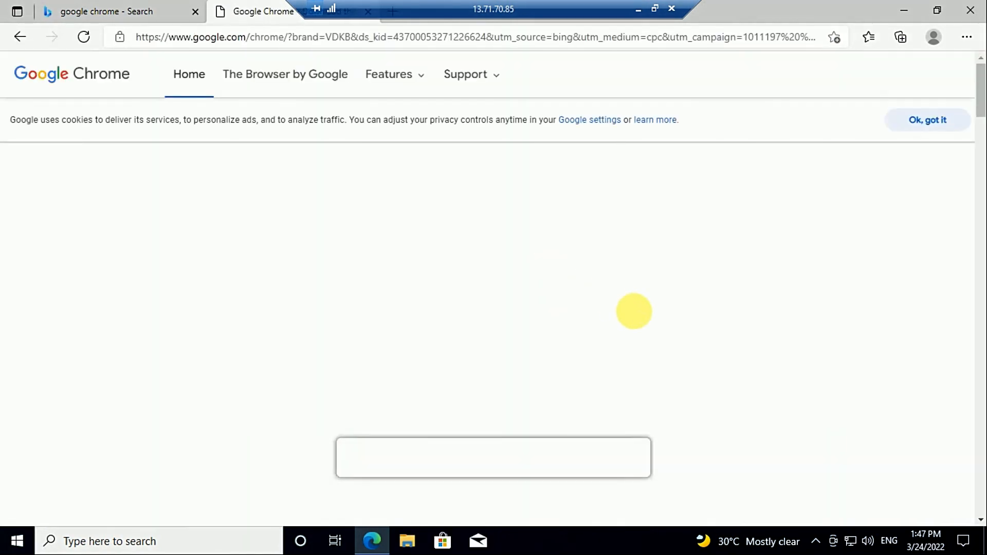
click(534, 341)
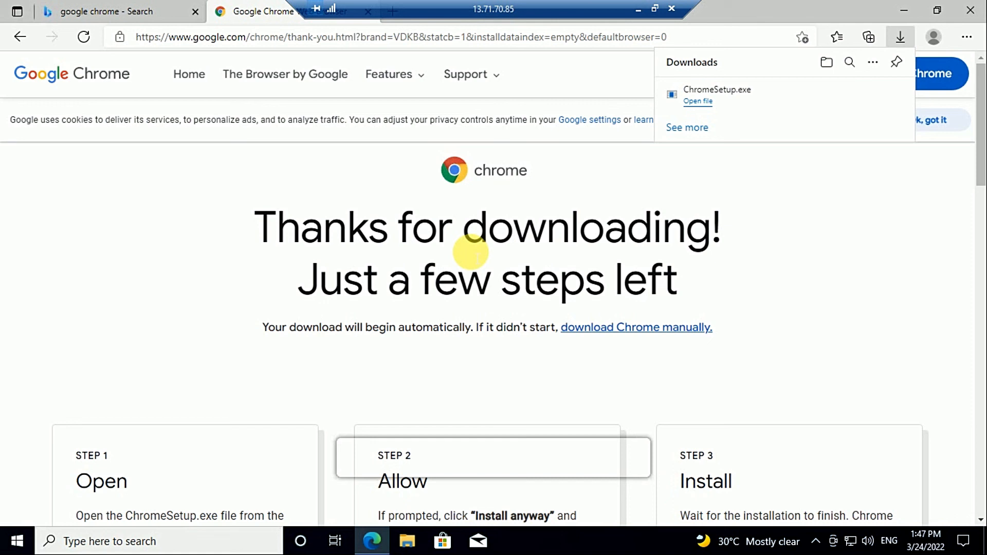
Run ChromeSetup.exe from Edge's downloads, then restore the remote session to a window
click(732, 102)
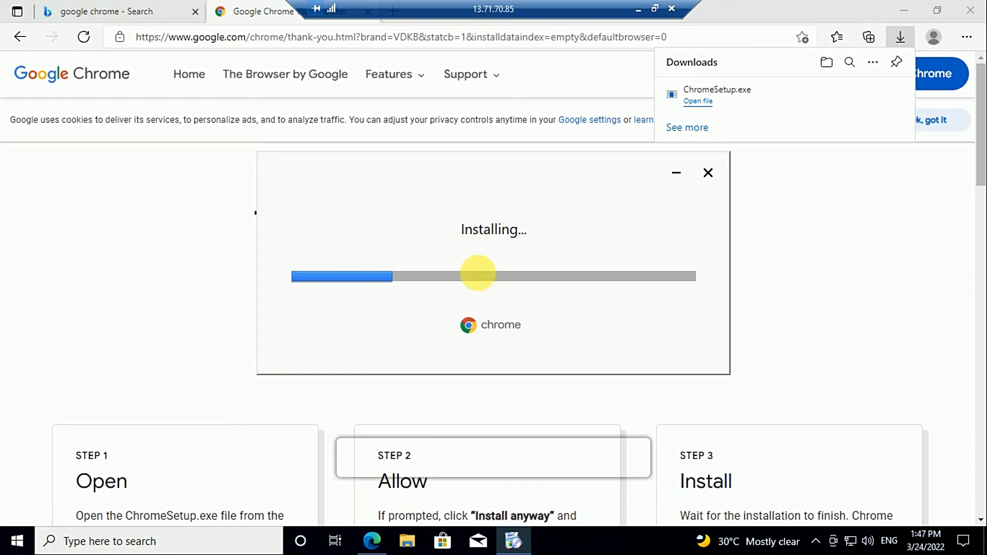
click(655, 9)
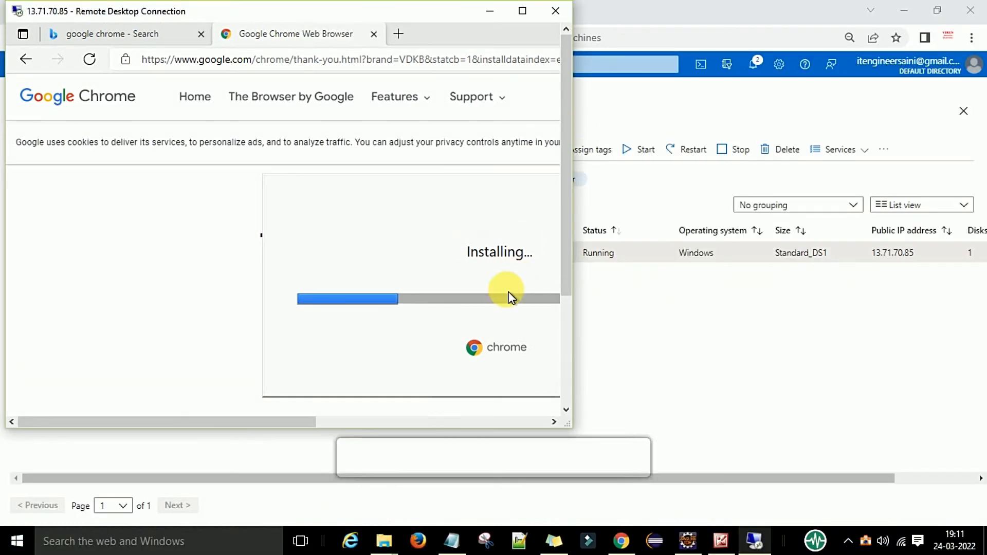